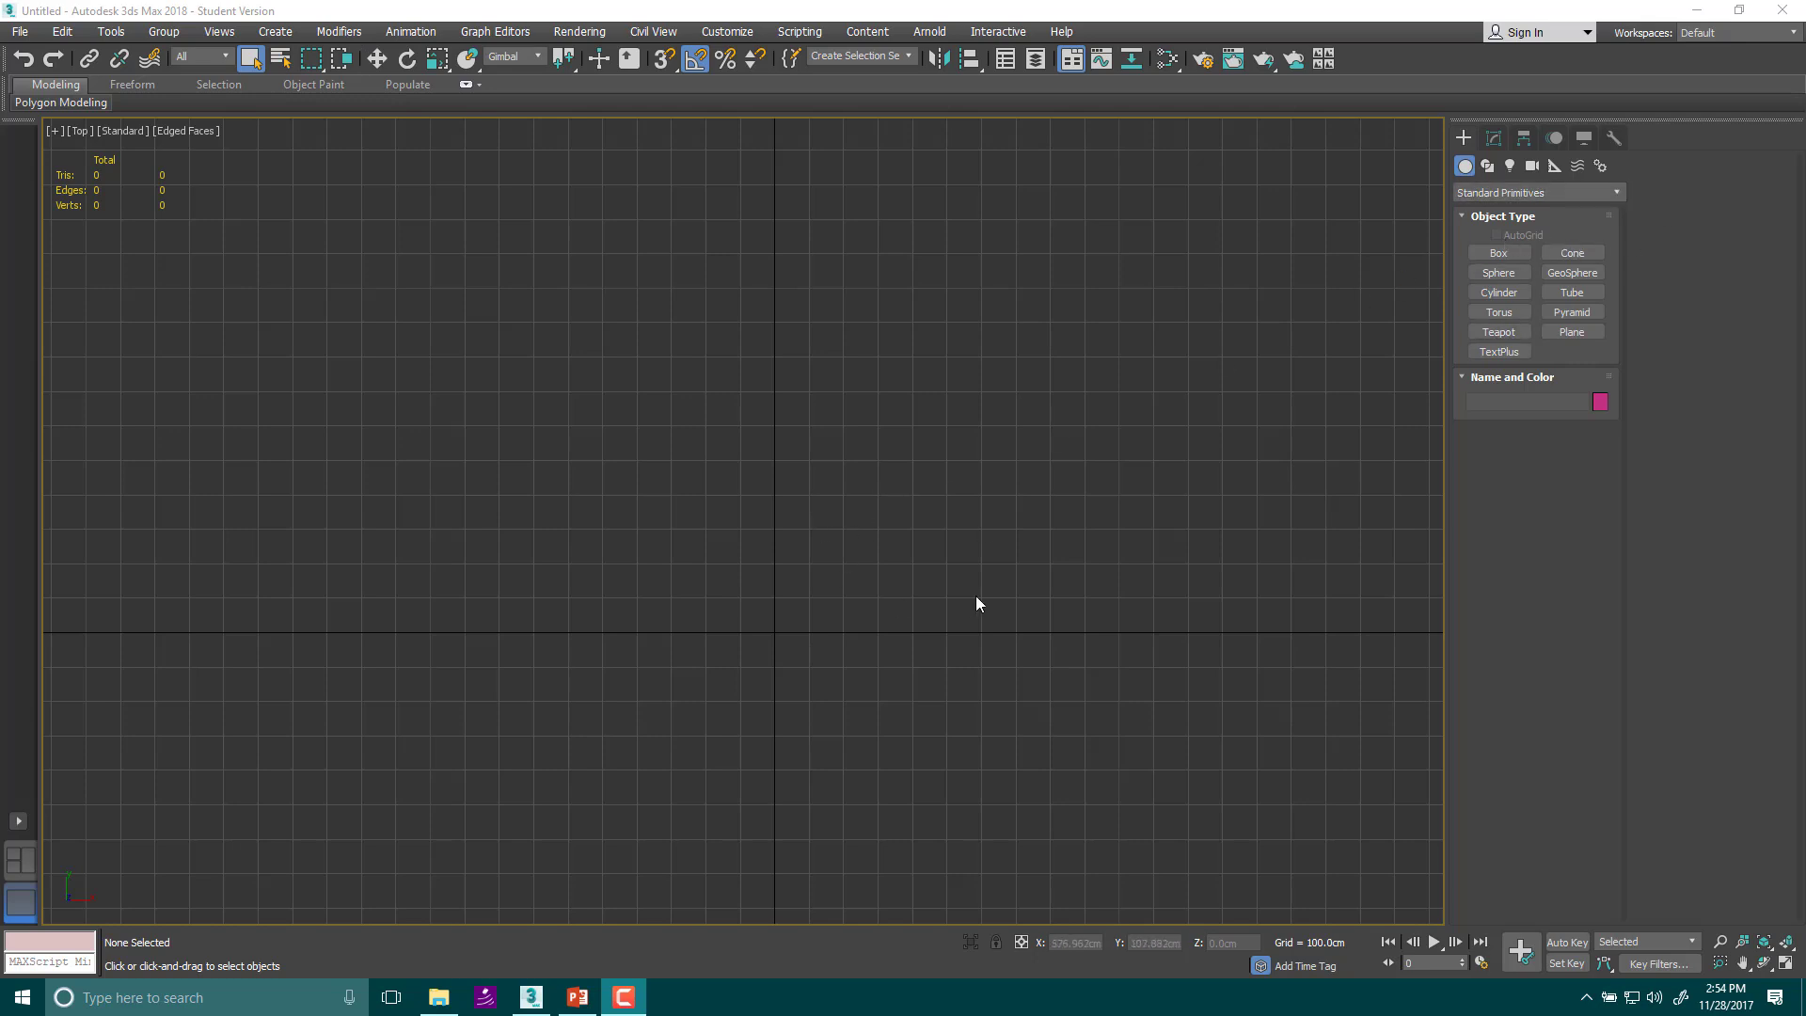
Set the reference coordinate system to View
alt+middle_drag(795, 624, 925, 494)
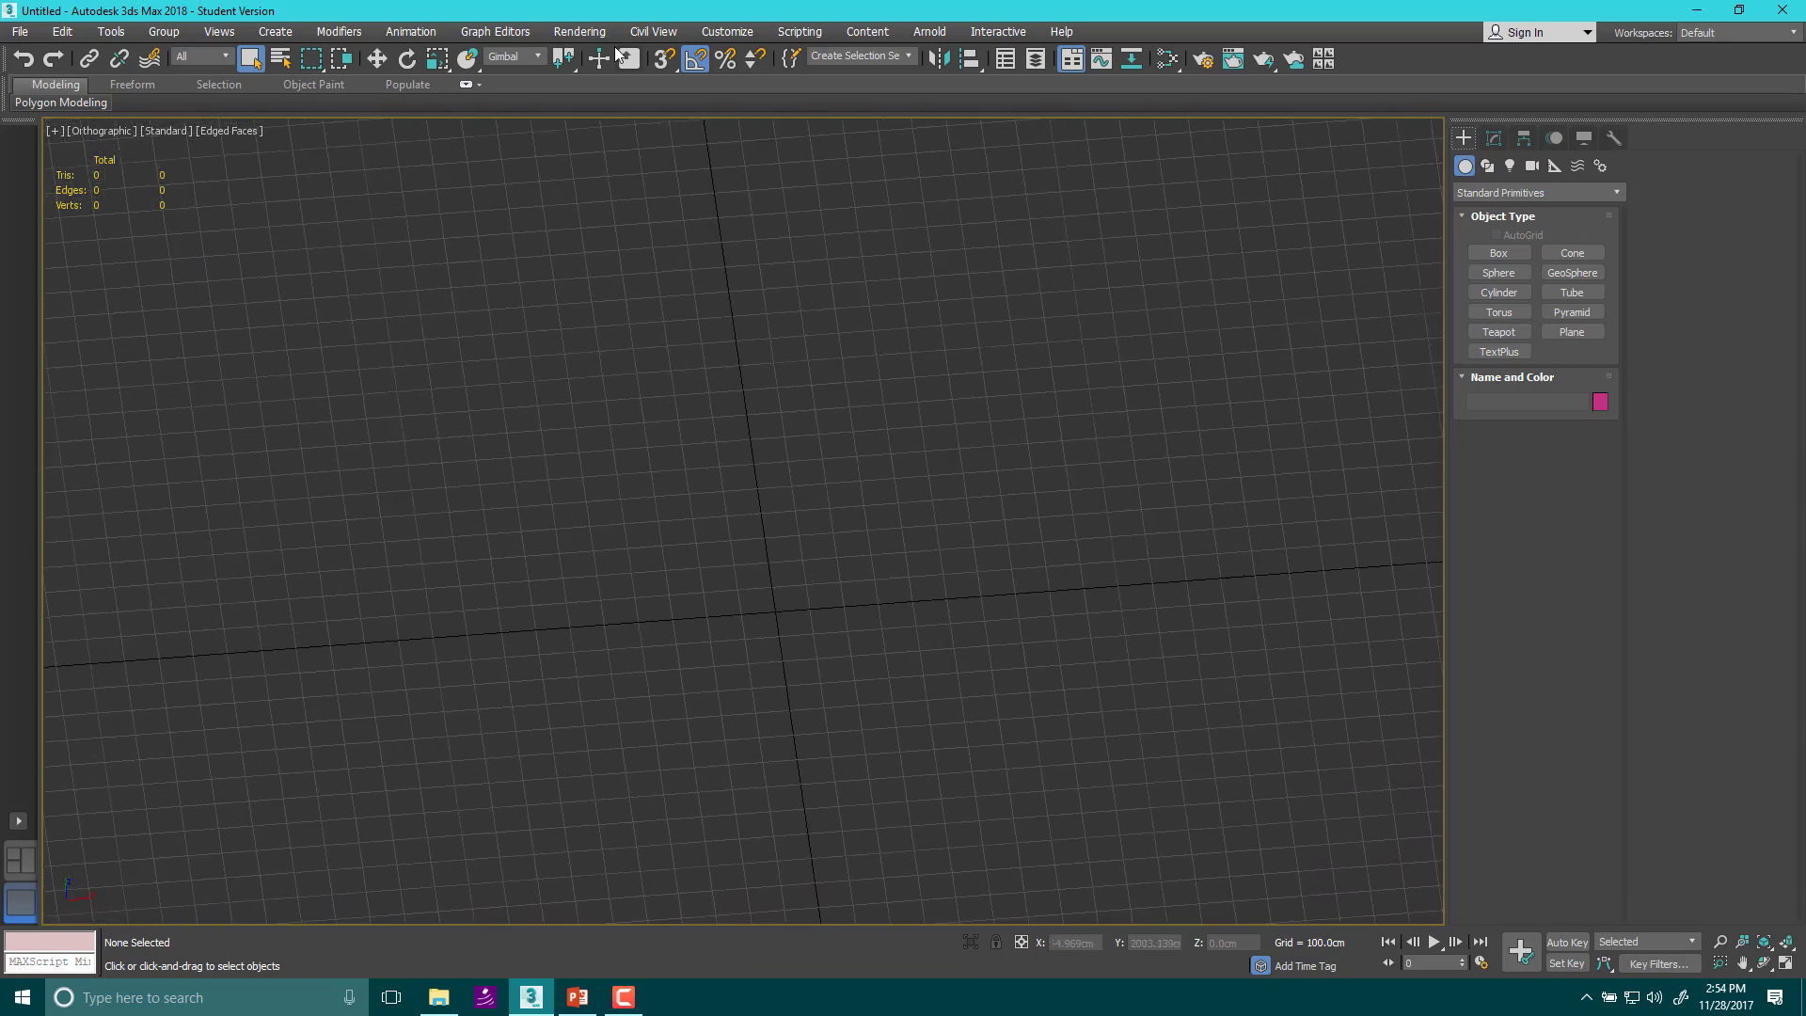
click(539, 55)
click(542, 60)
middle_drag(833, 248, 863, 274)
middle_drag(851, 552, 856, 533)
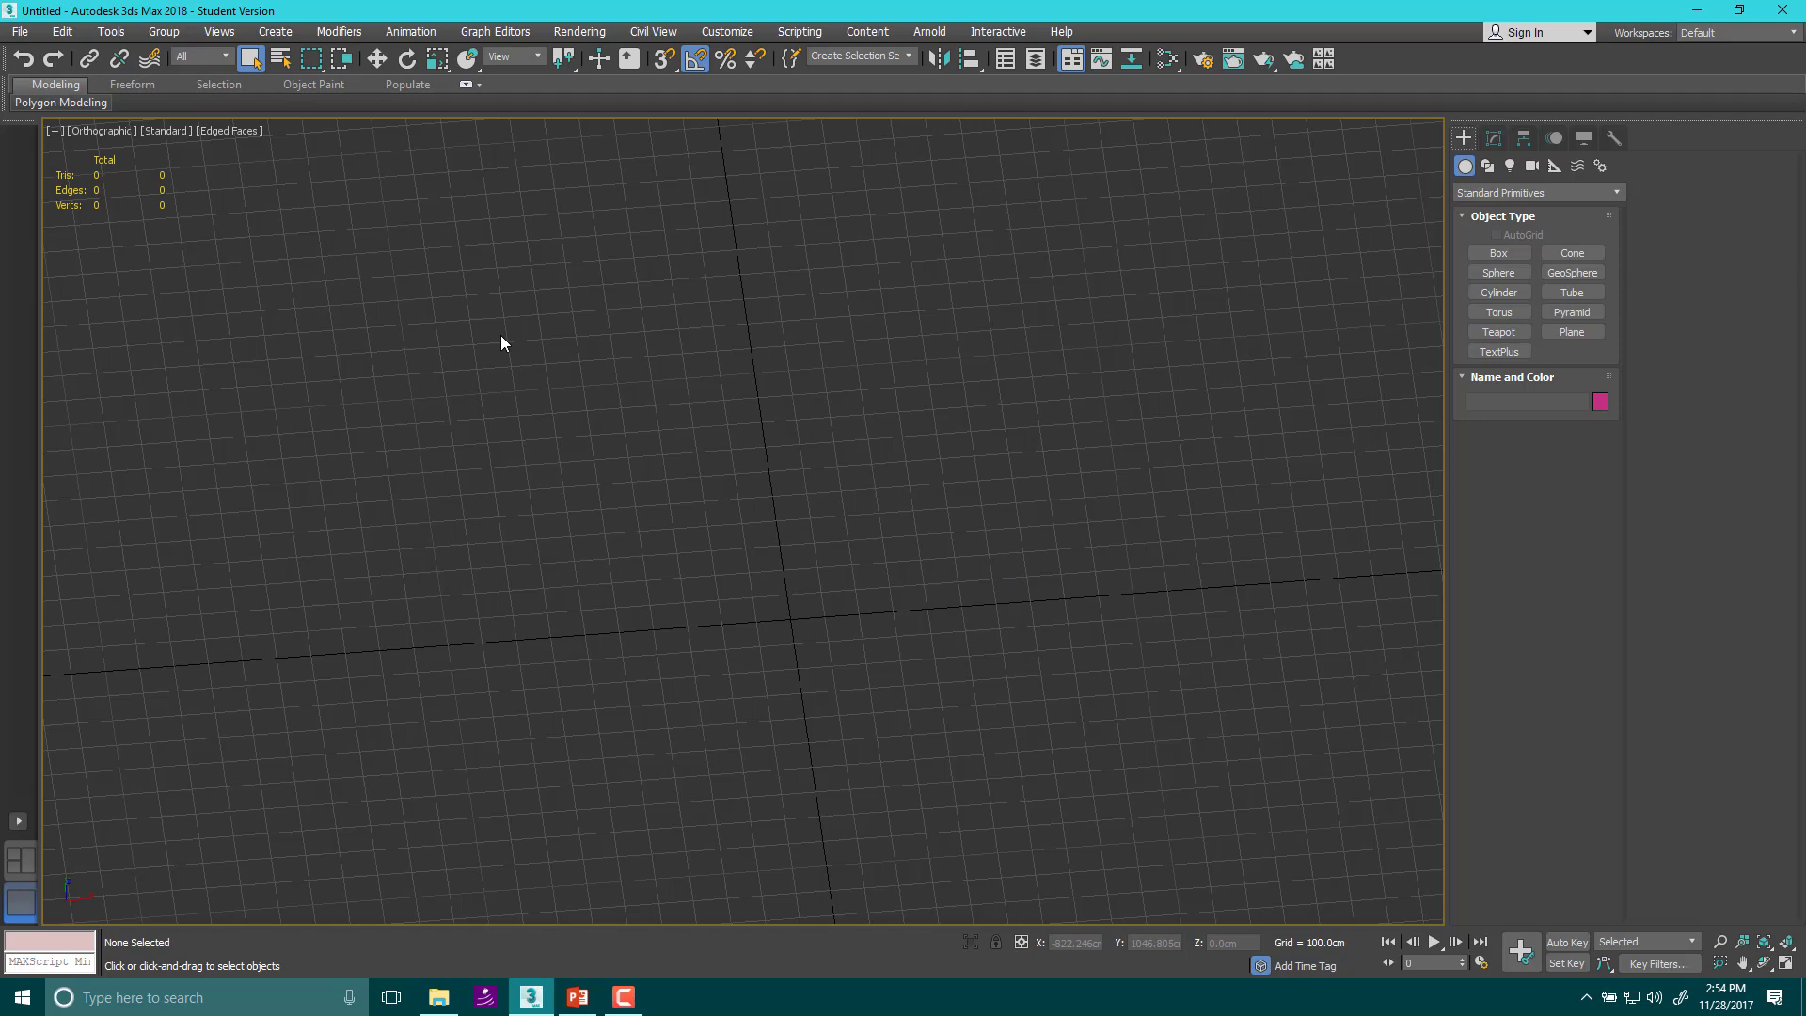
key(p)
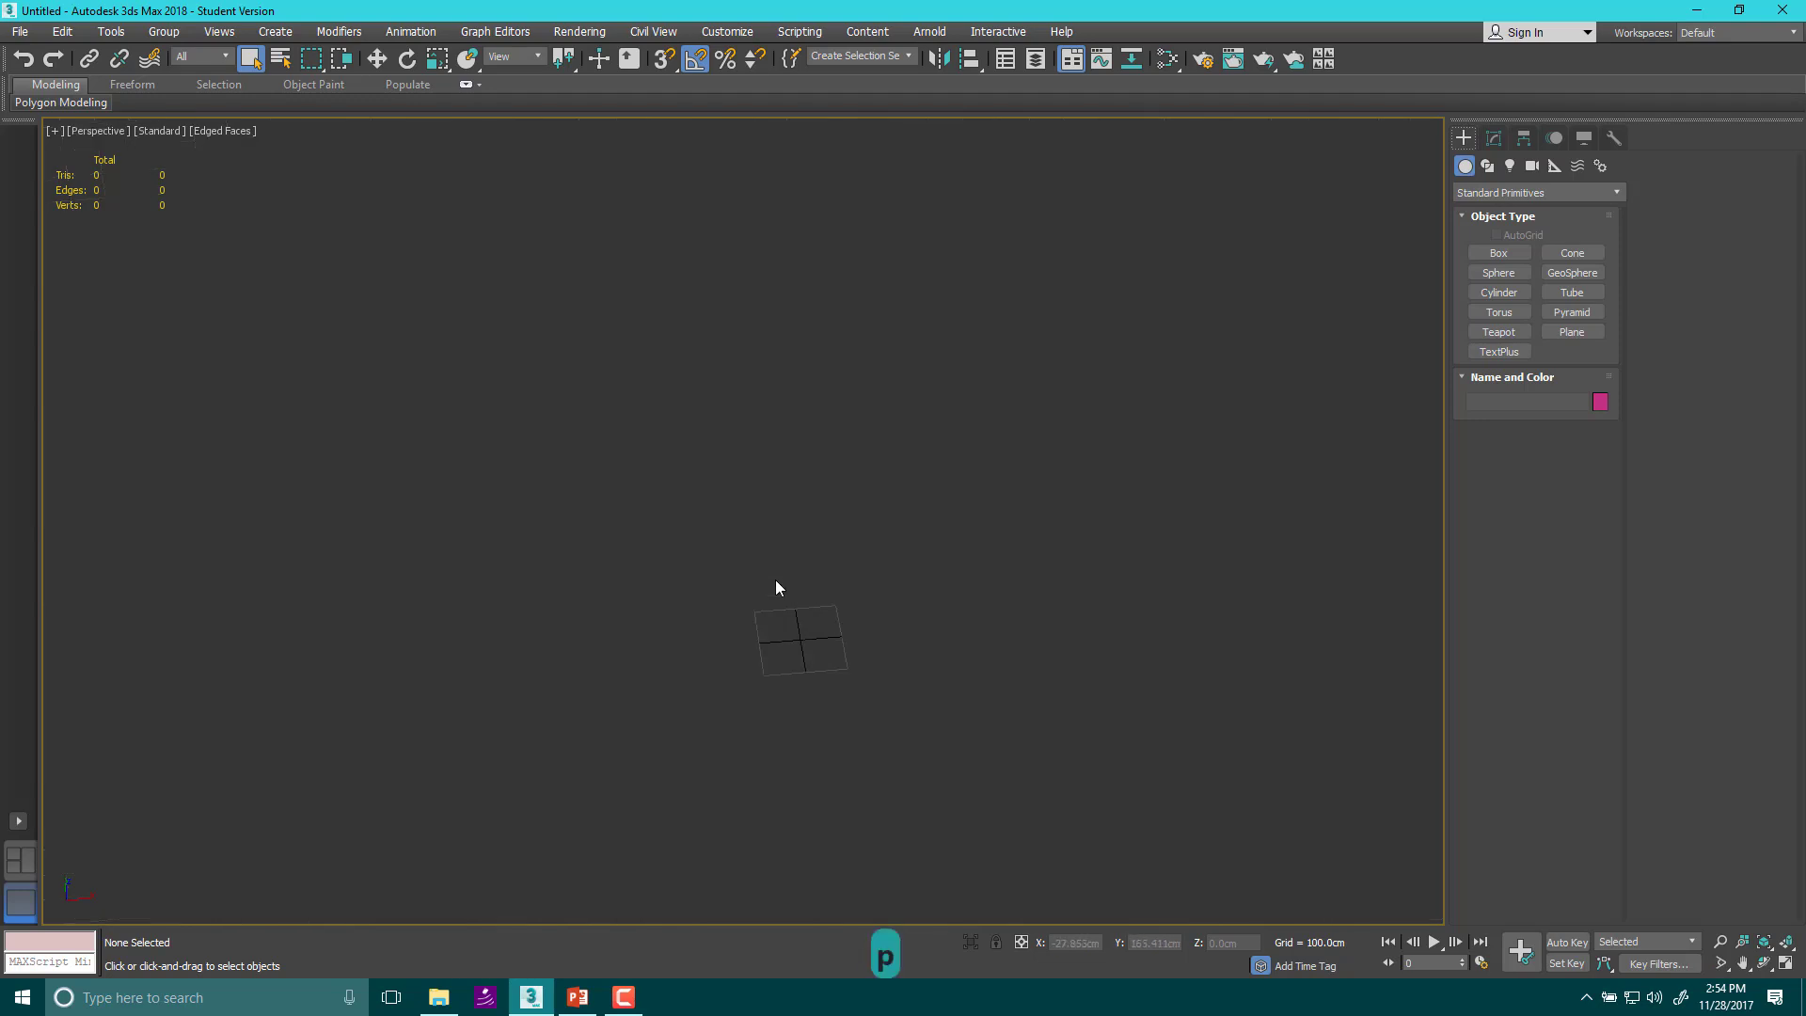
key(t)
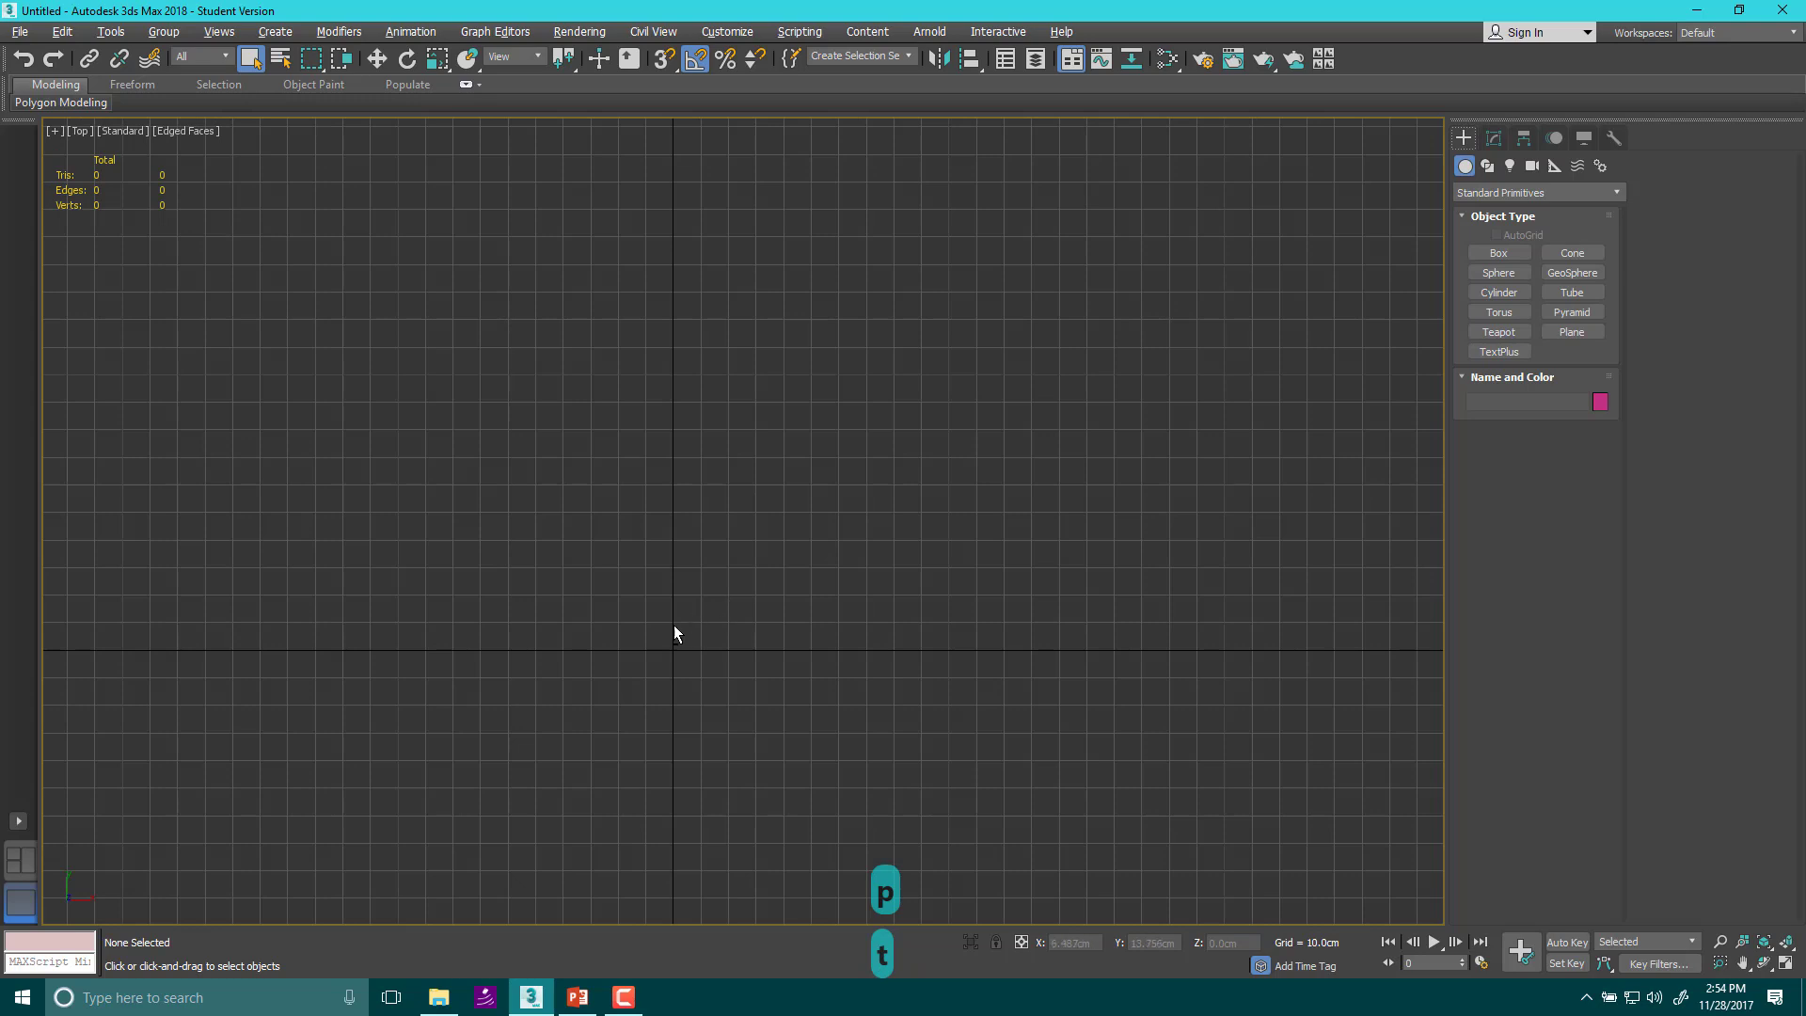
alt+middle_drag(674, 624, 613, 515)
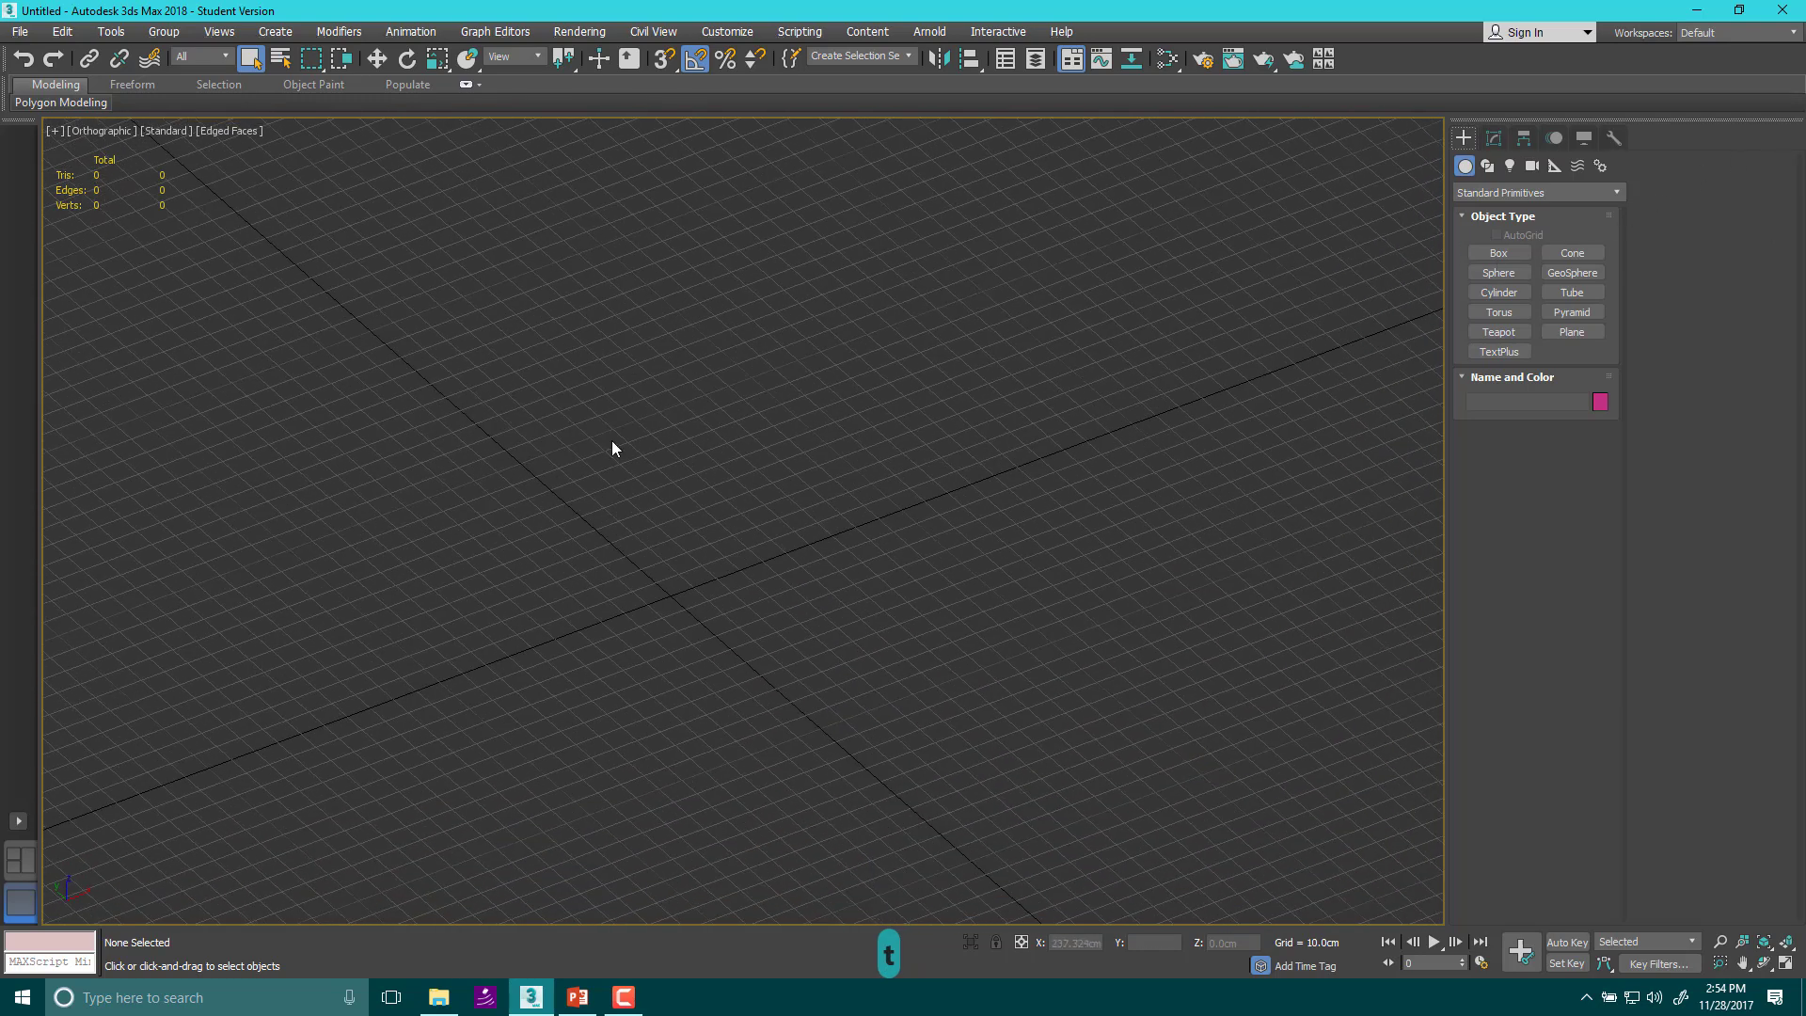
middle_drag(741, 363, 750, 390)
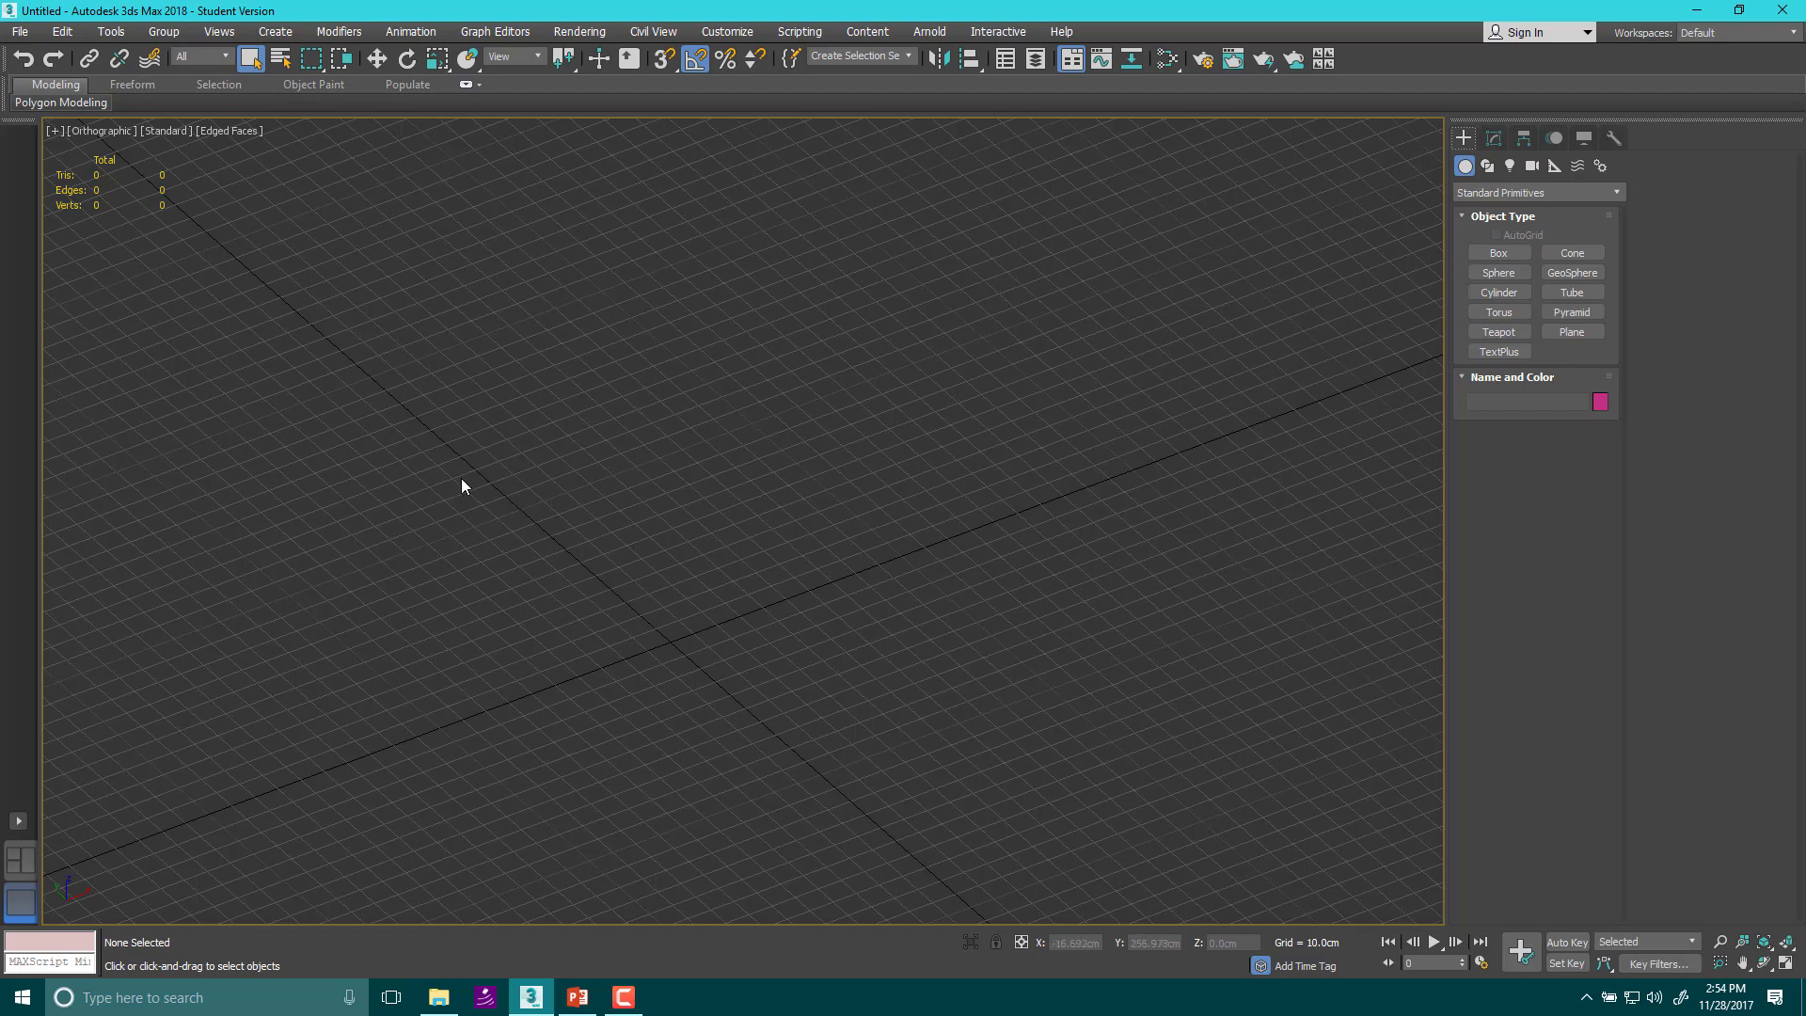
scroll(993, 435, down, 2)
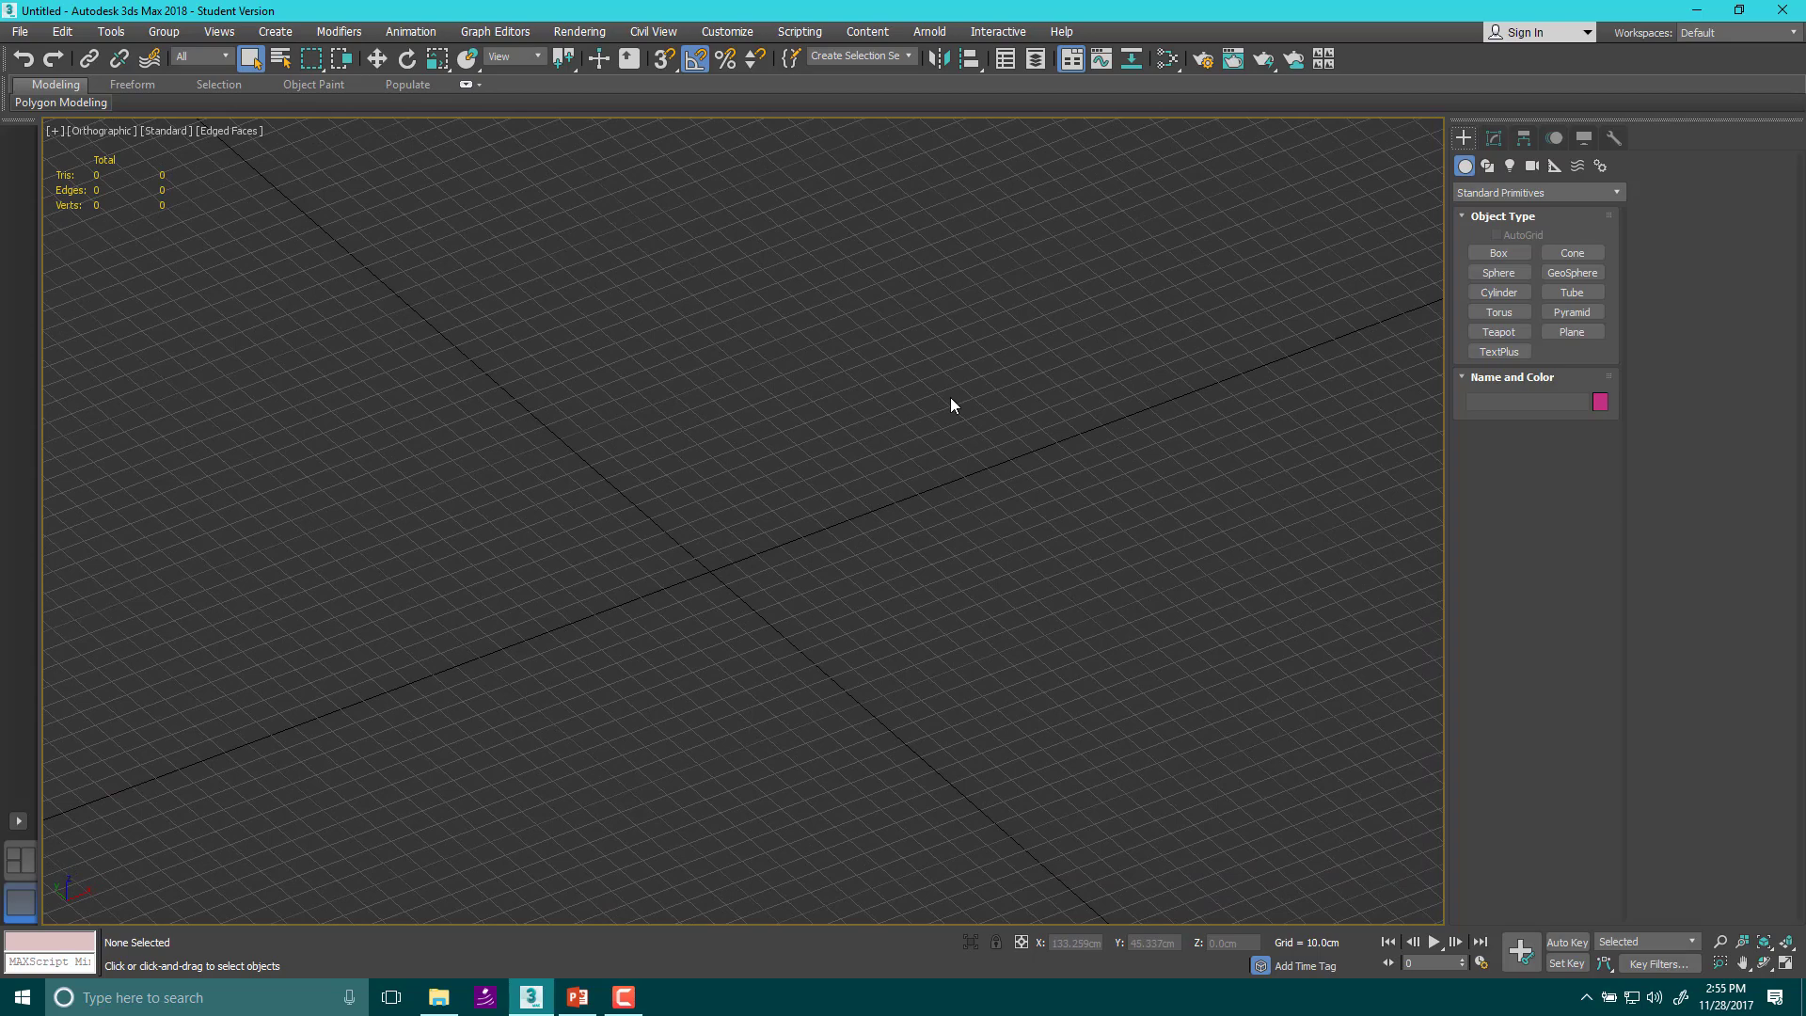
Switch to the Top view around the grid origin and open Bone Tools
key(t)
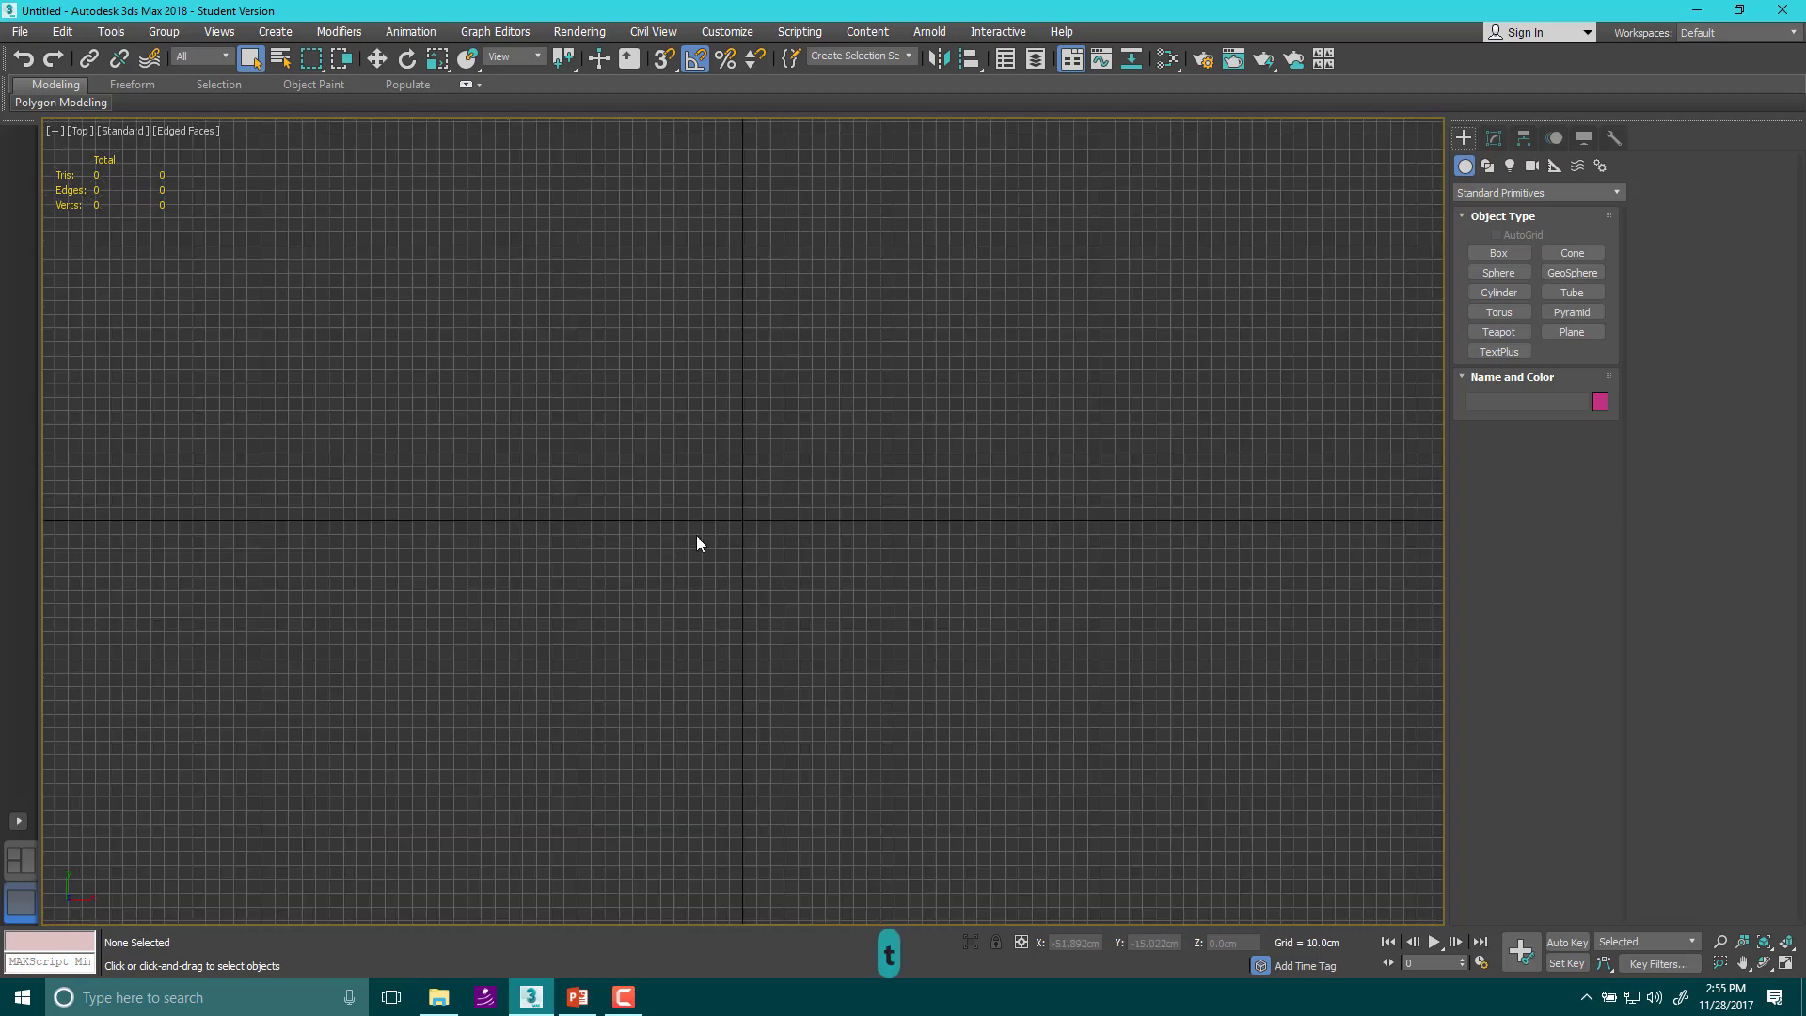
middle_drag(743, 408, 738, 573)
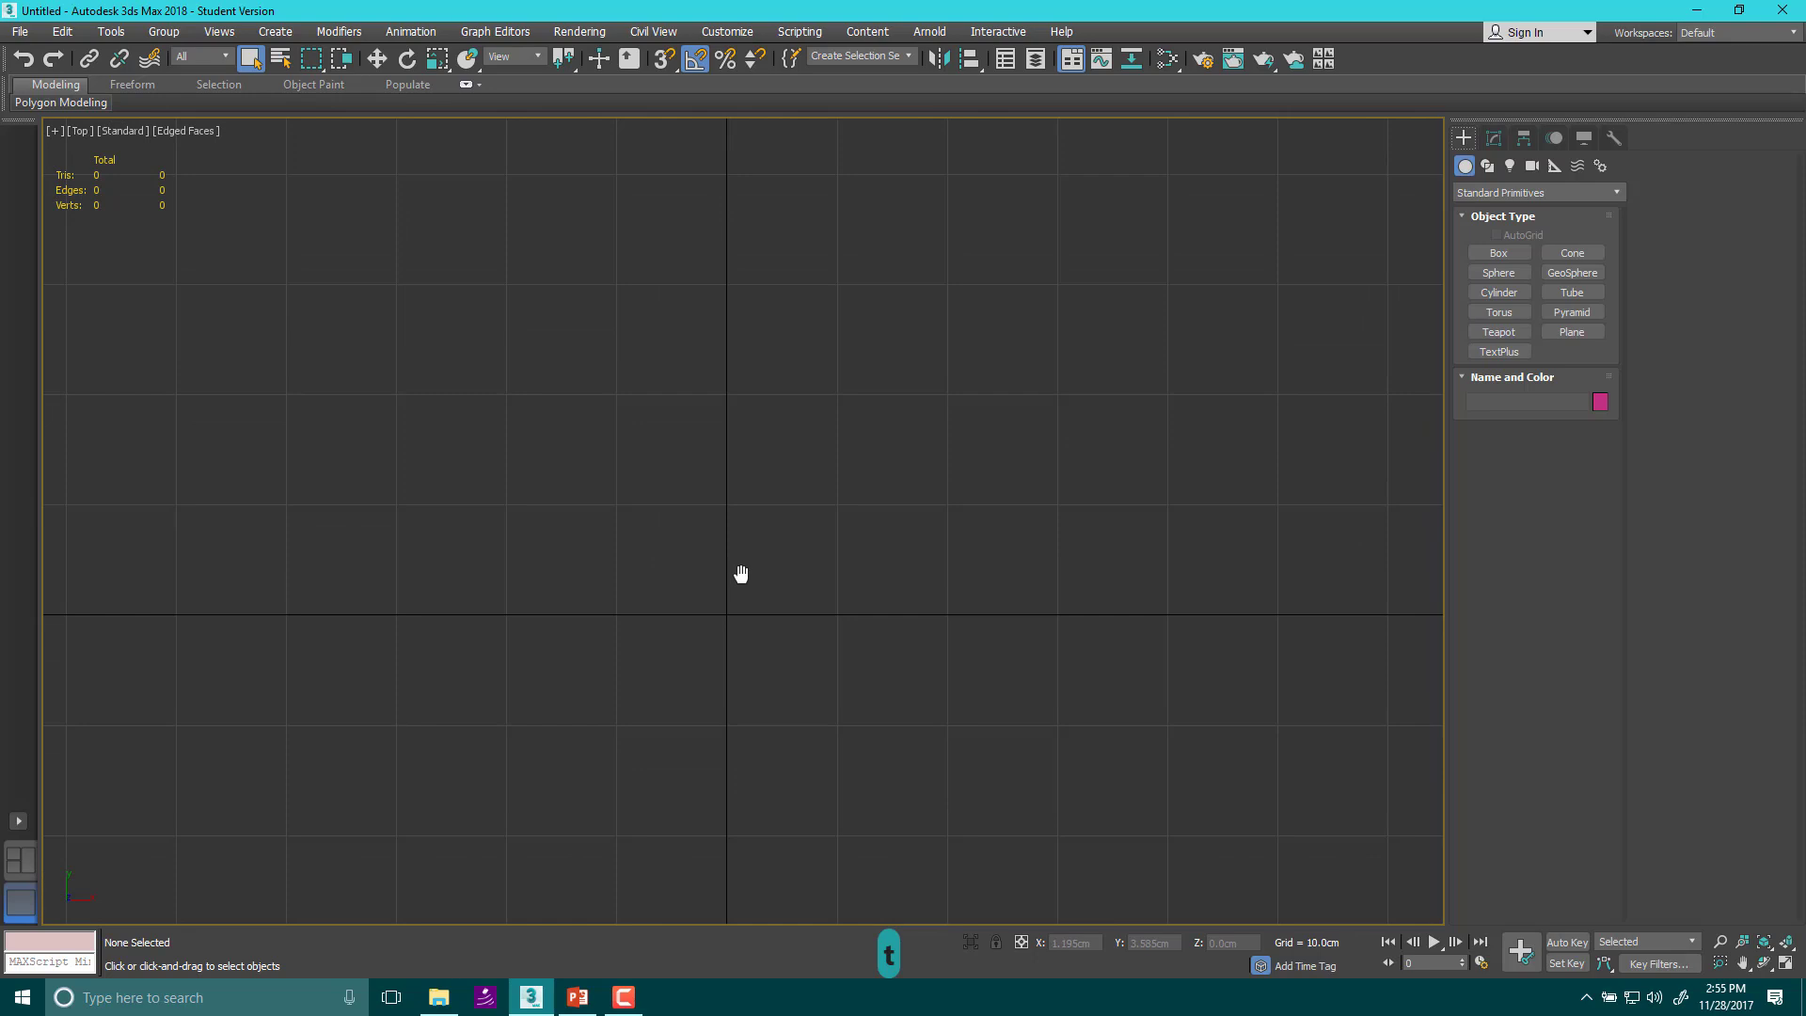
scroll(738, 574, up, 2)
click(404, 32)
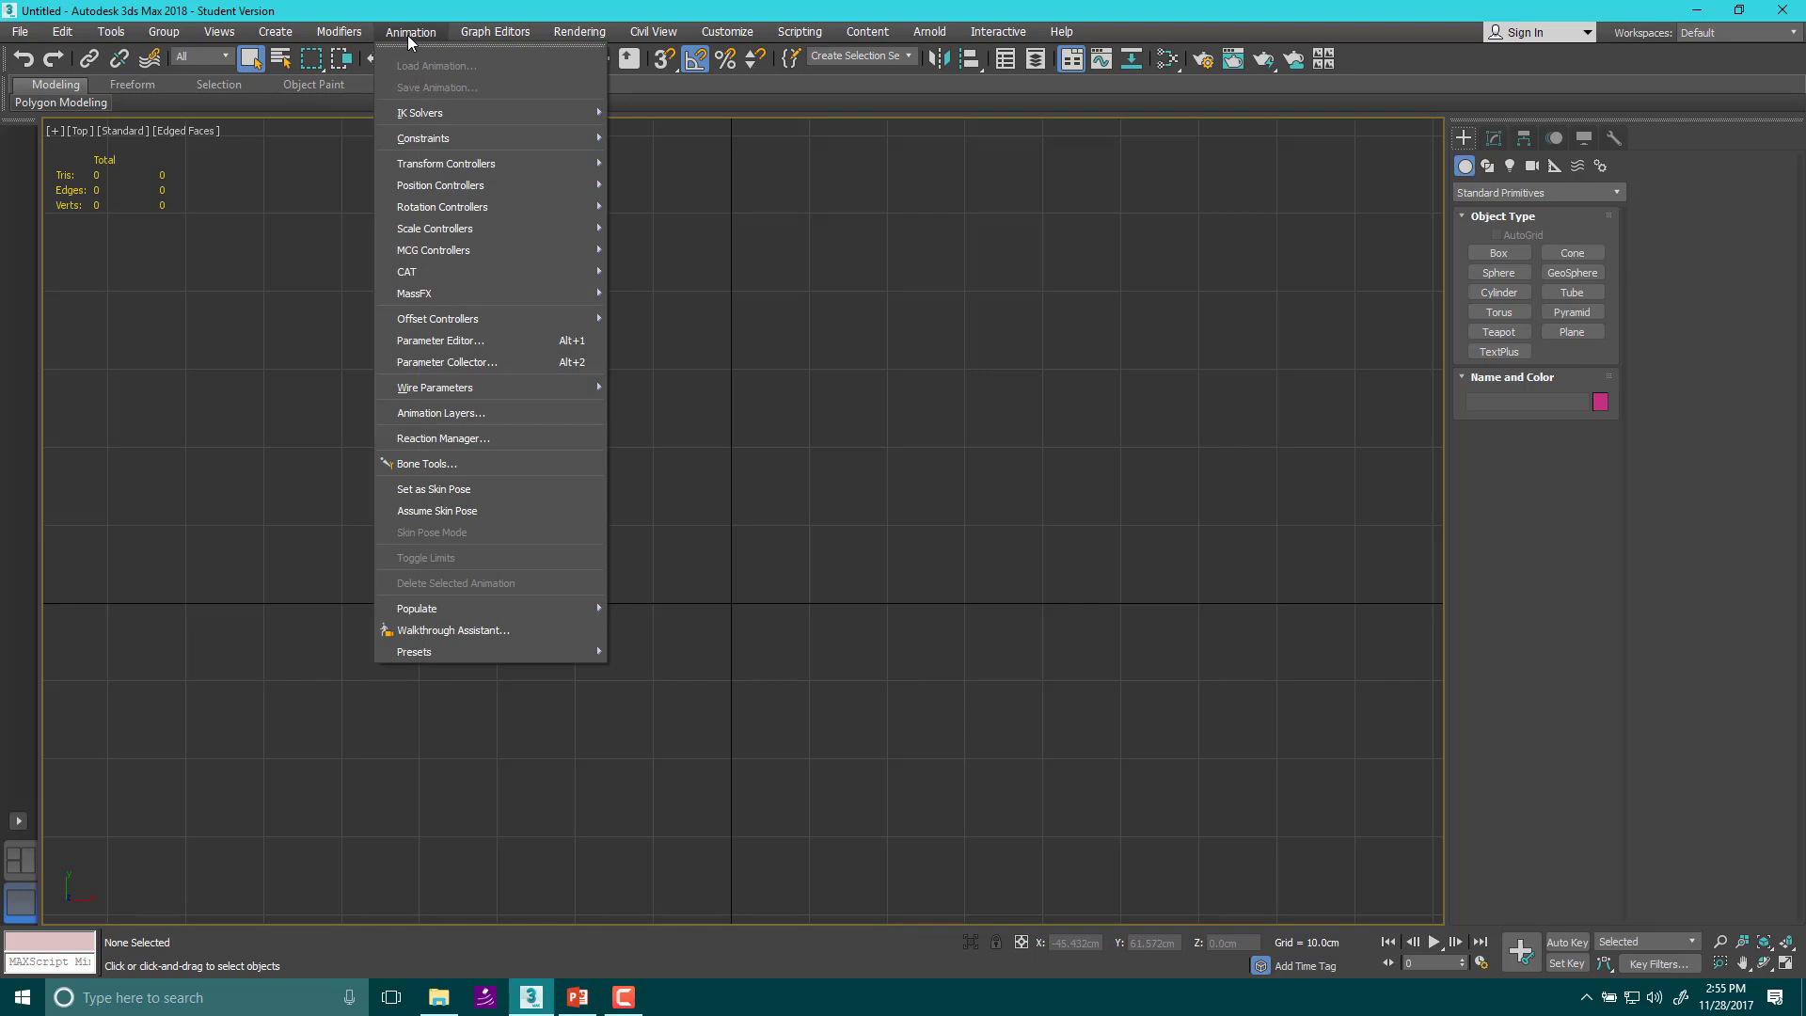
click(436, 463)
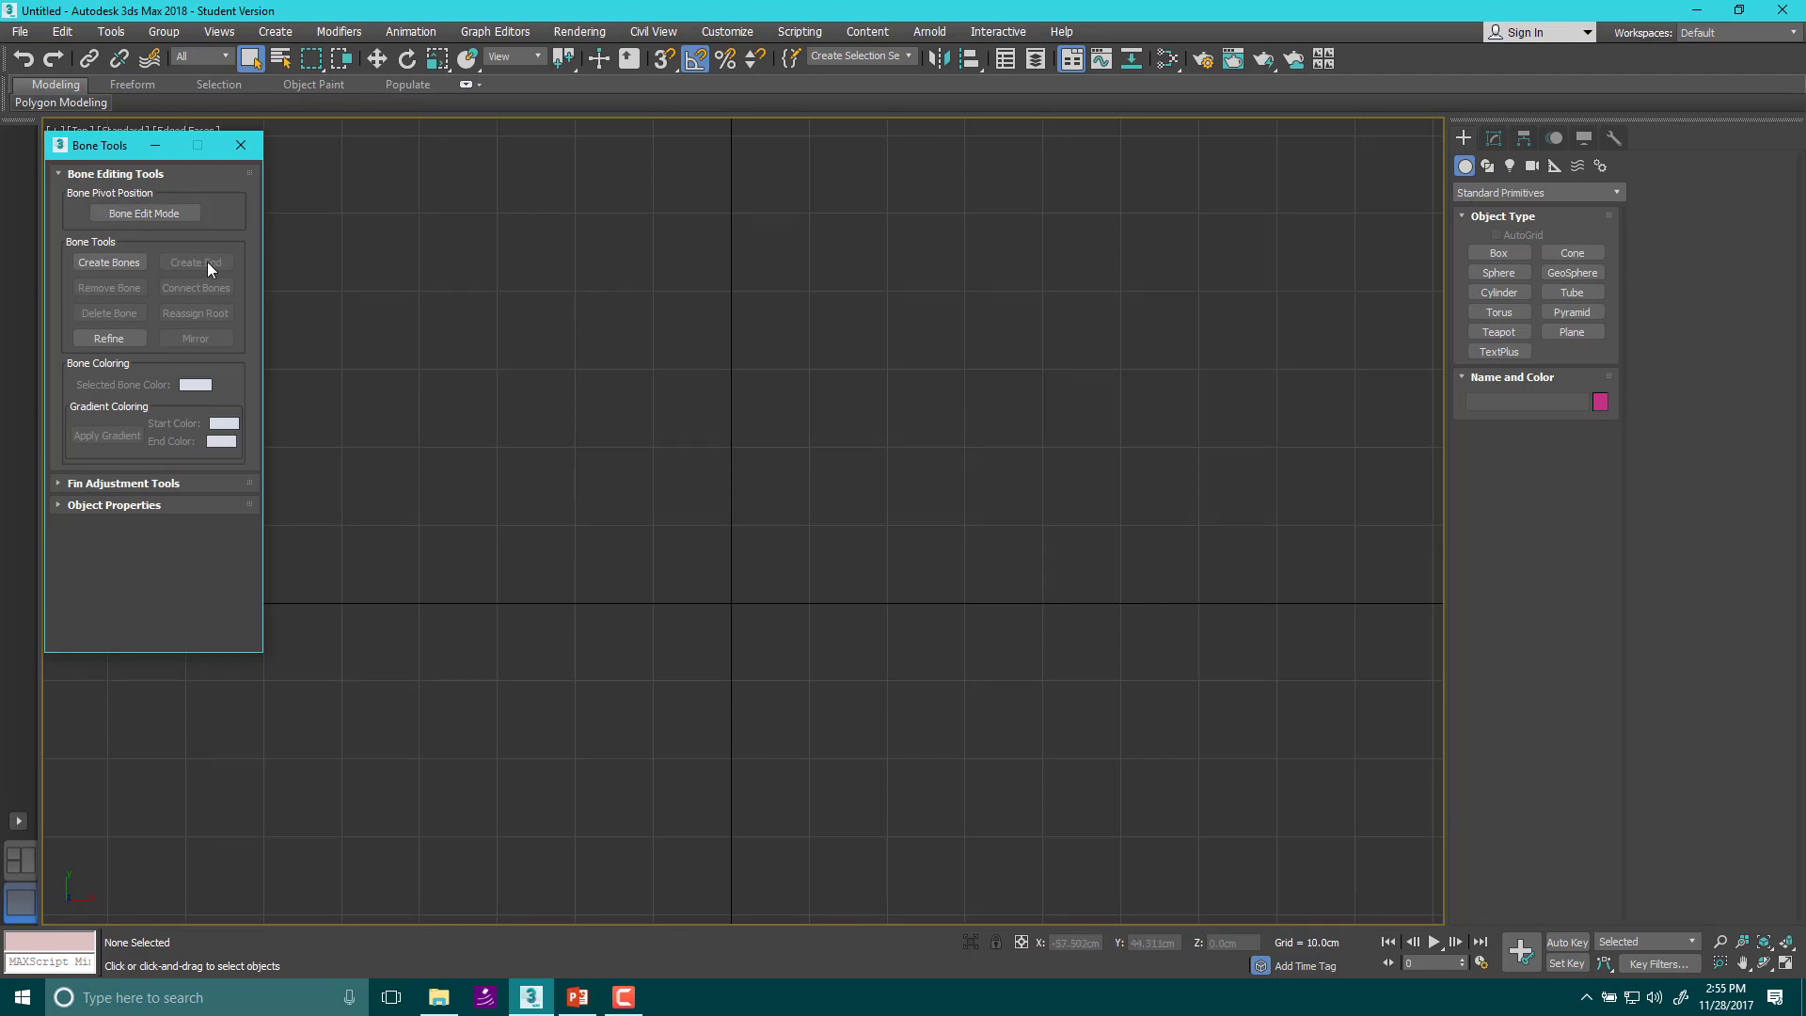
With 3D snapping on, create a straight vertical chain of two 40 cm bones from the origin, finished with an end bone, and close Bone Tools
click(113, 263)
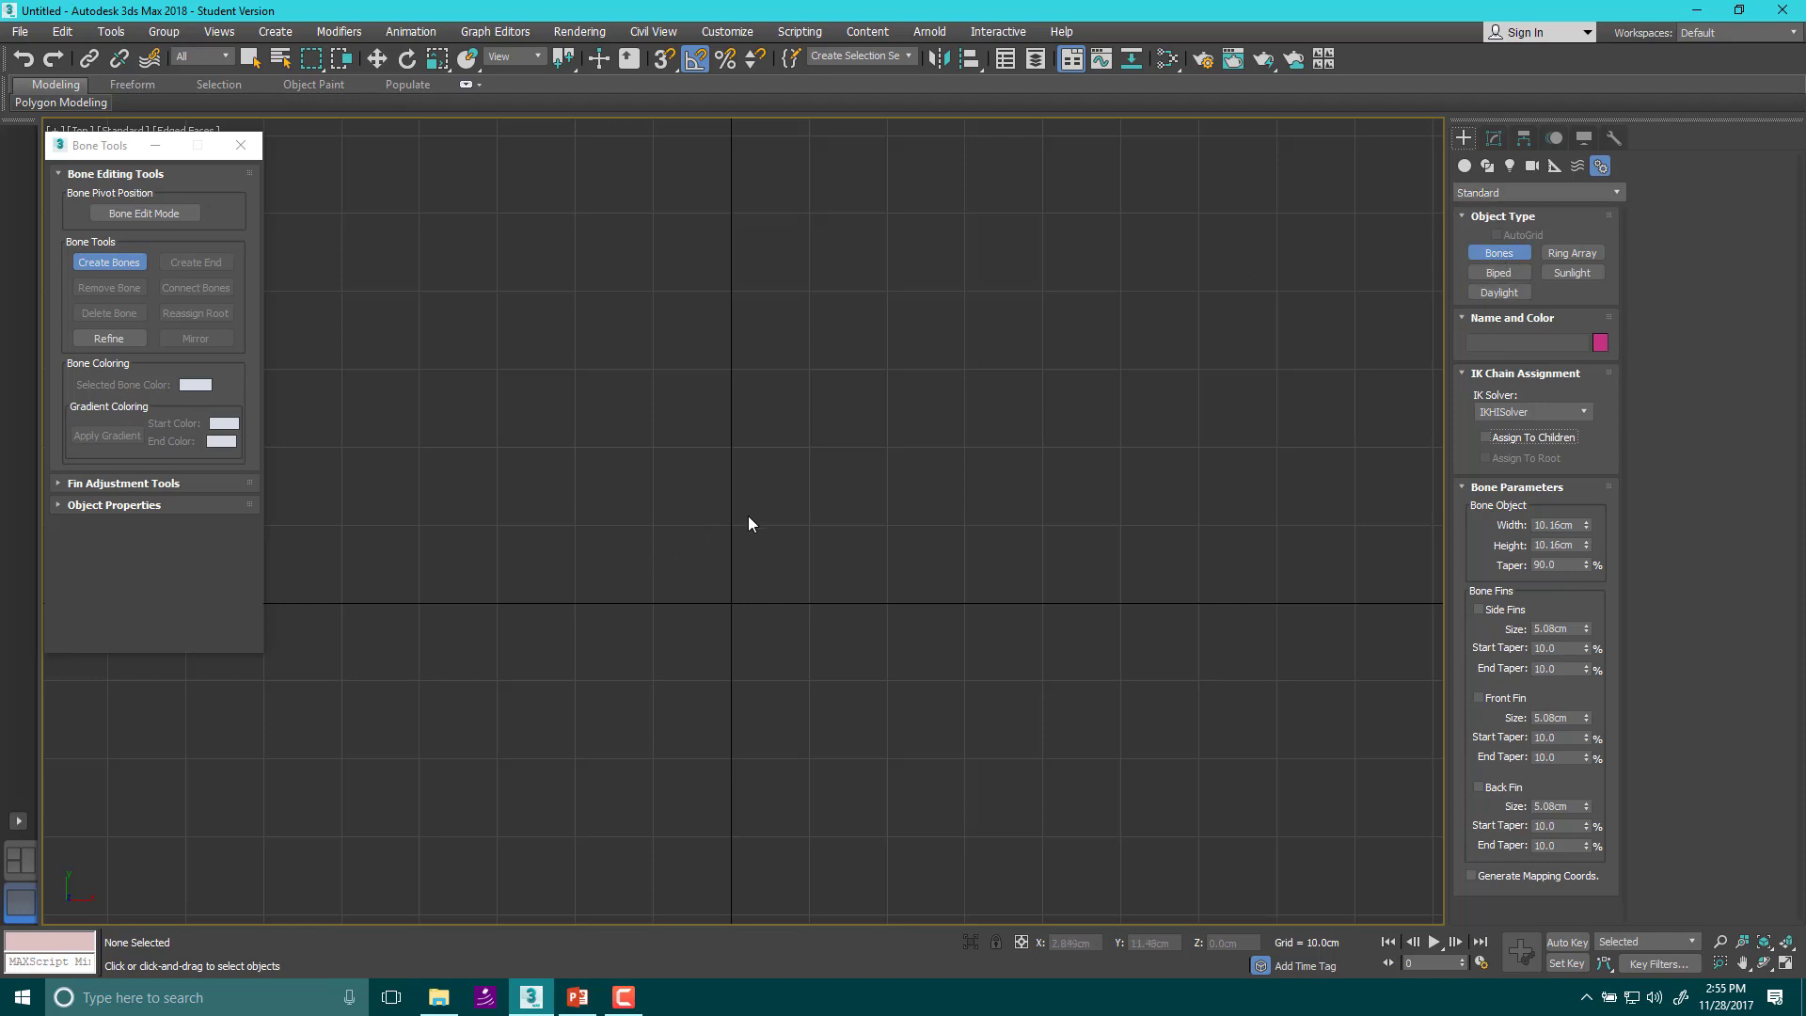
middle_drag(754, 494, 743, 609)
key(s)
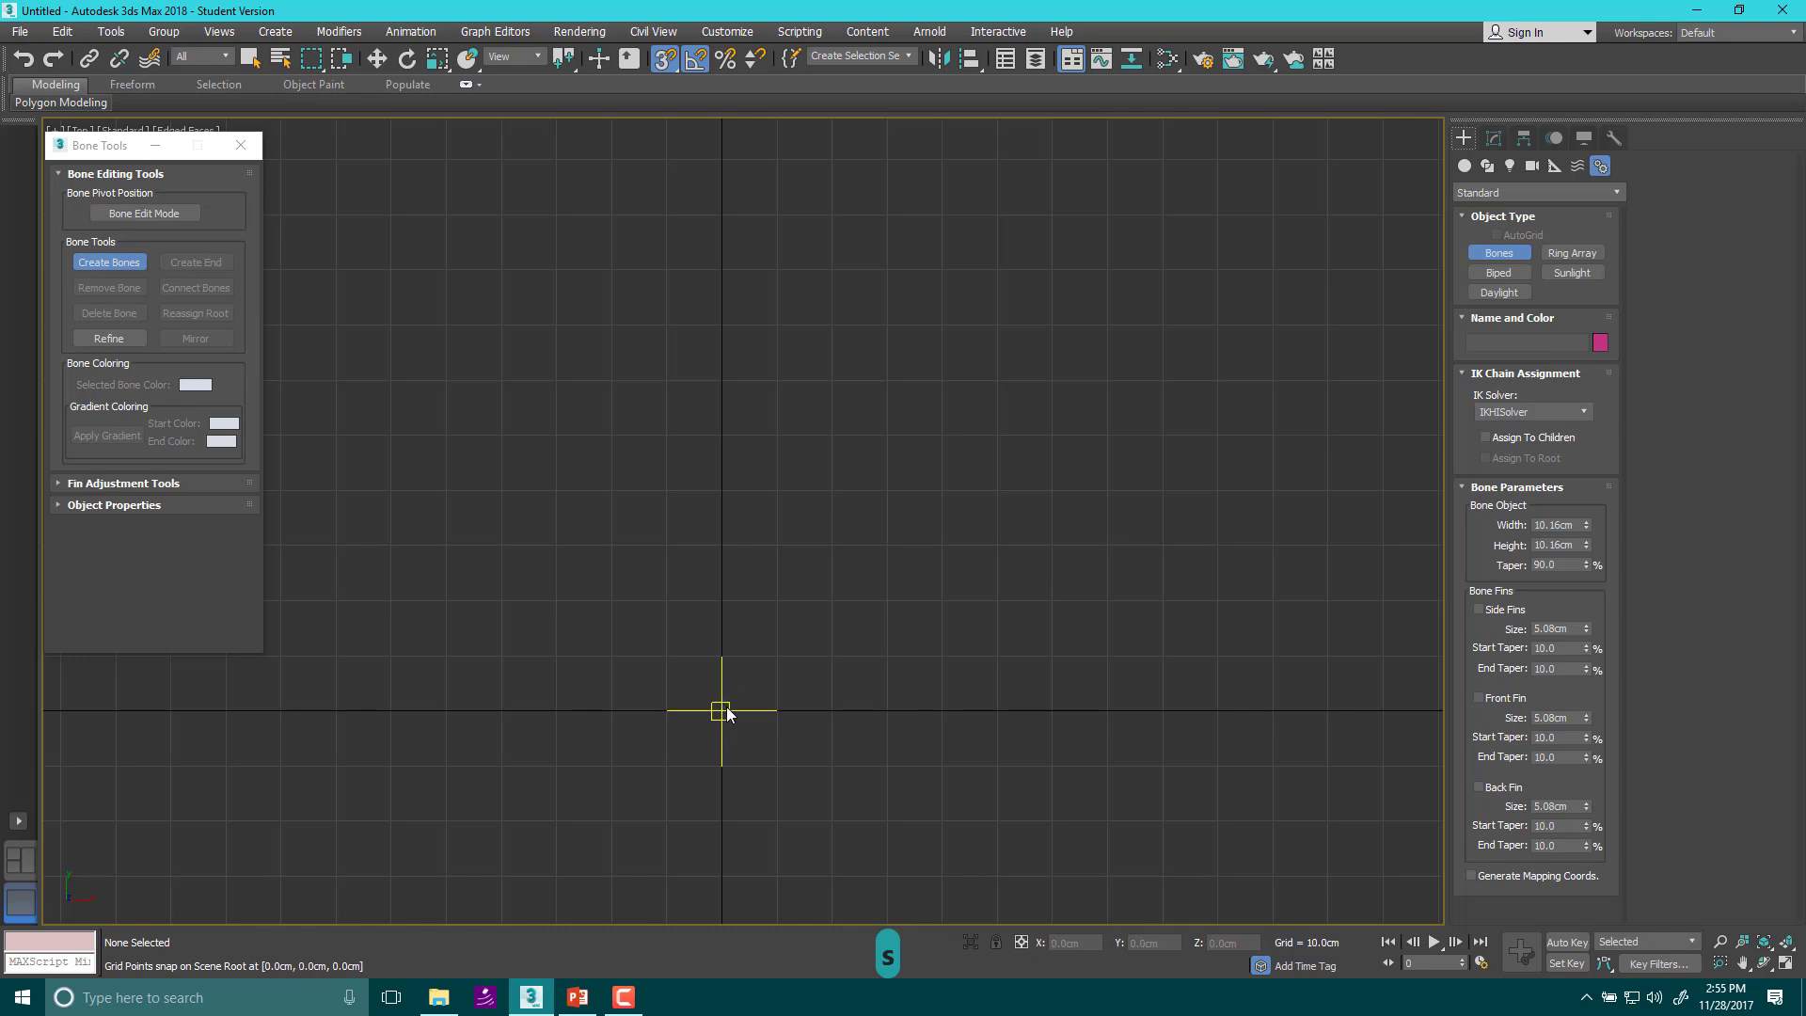
click(721, 710)
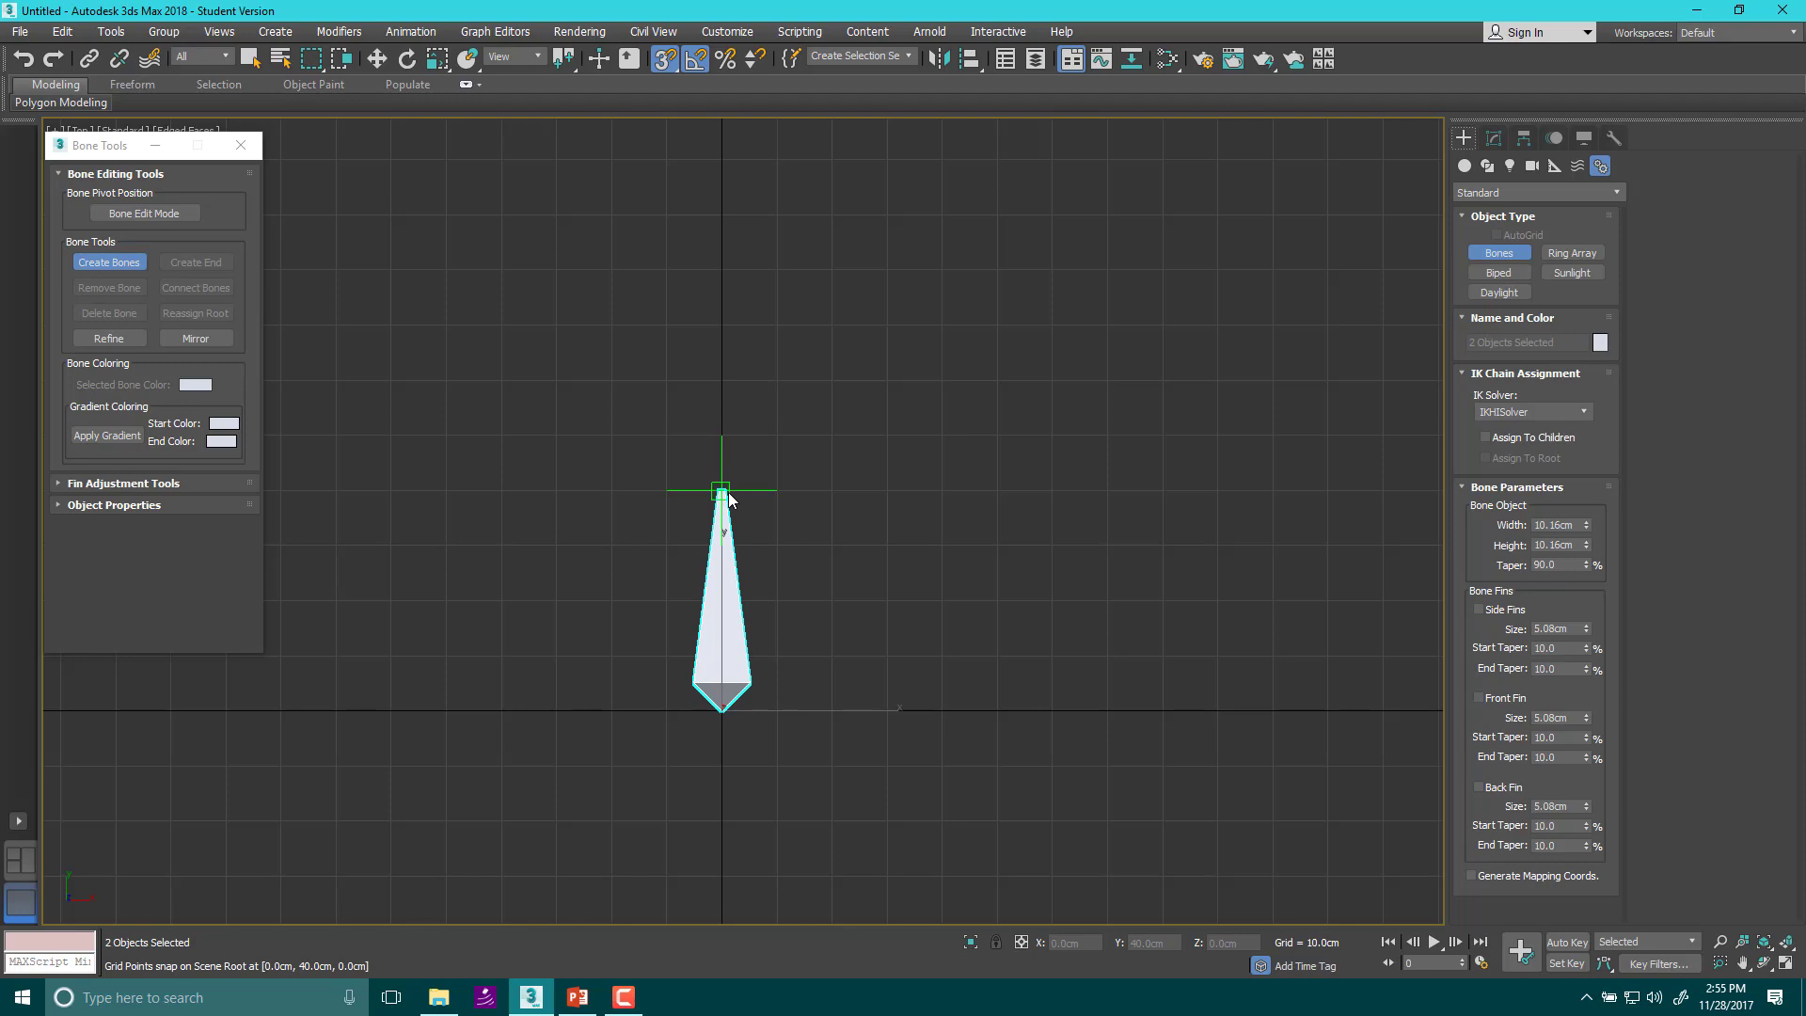
click(728, 492)
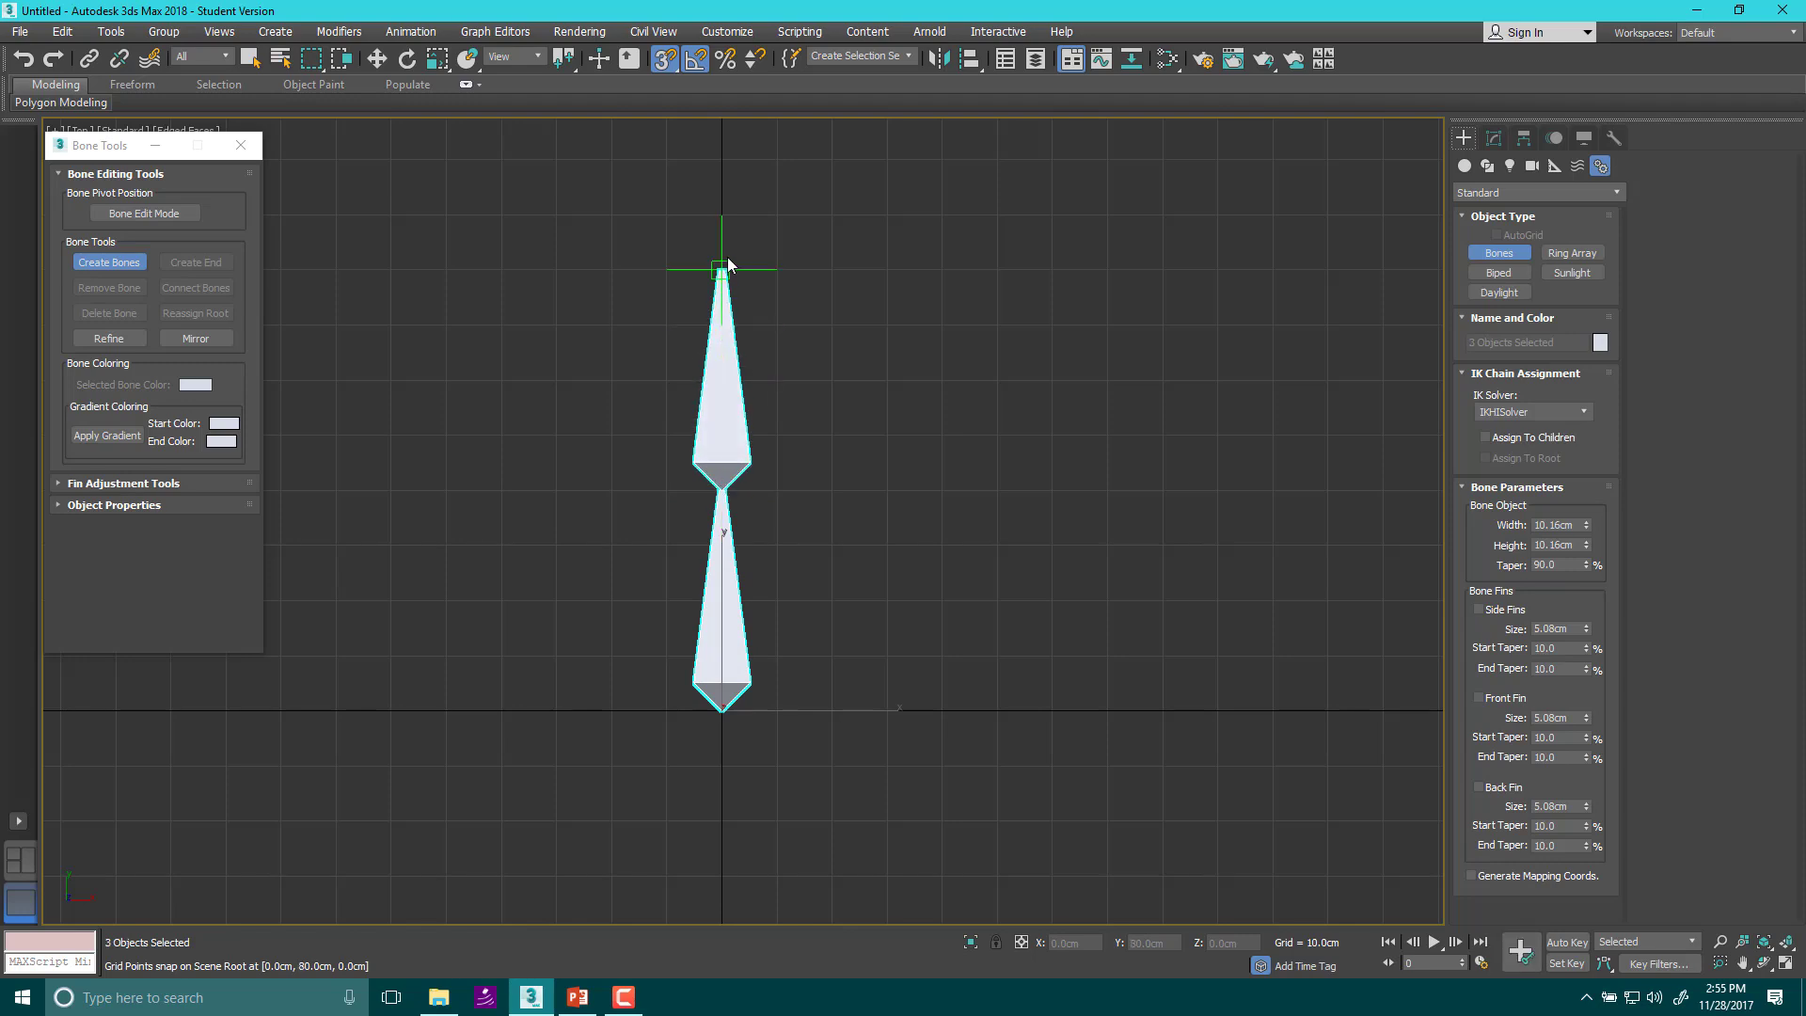
click(728, 266)
right_click(728, 218)
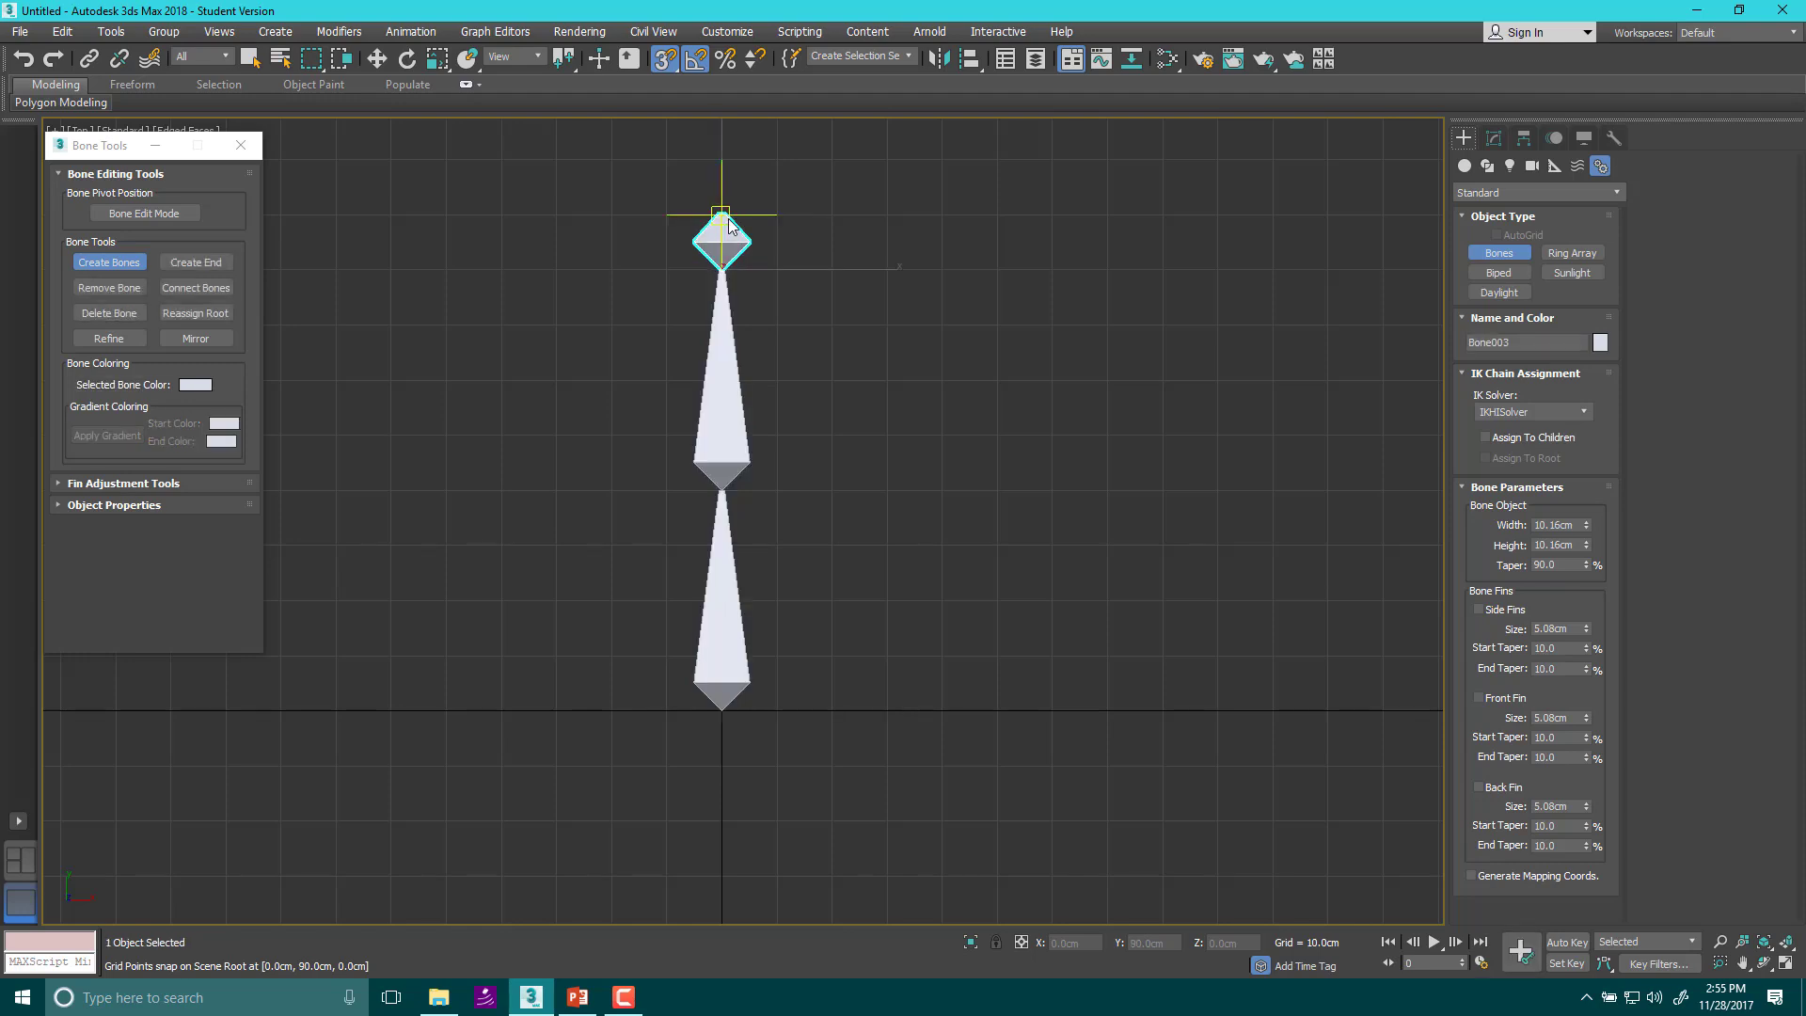
click(241, 146)
Select the lowest bone with the Rotate tool and set the reference coordinate system to World
key(w)
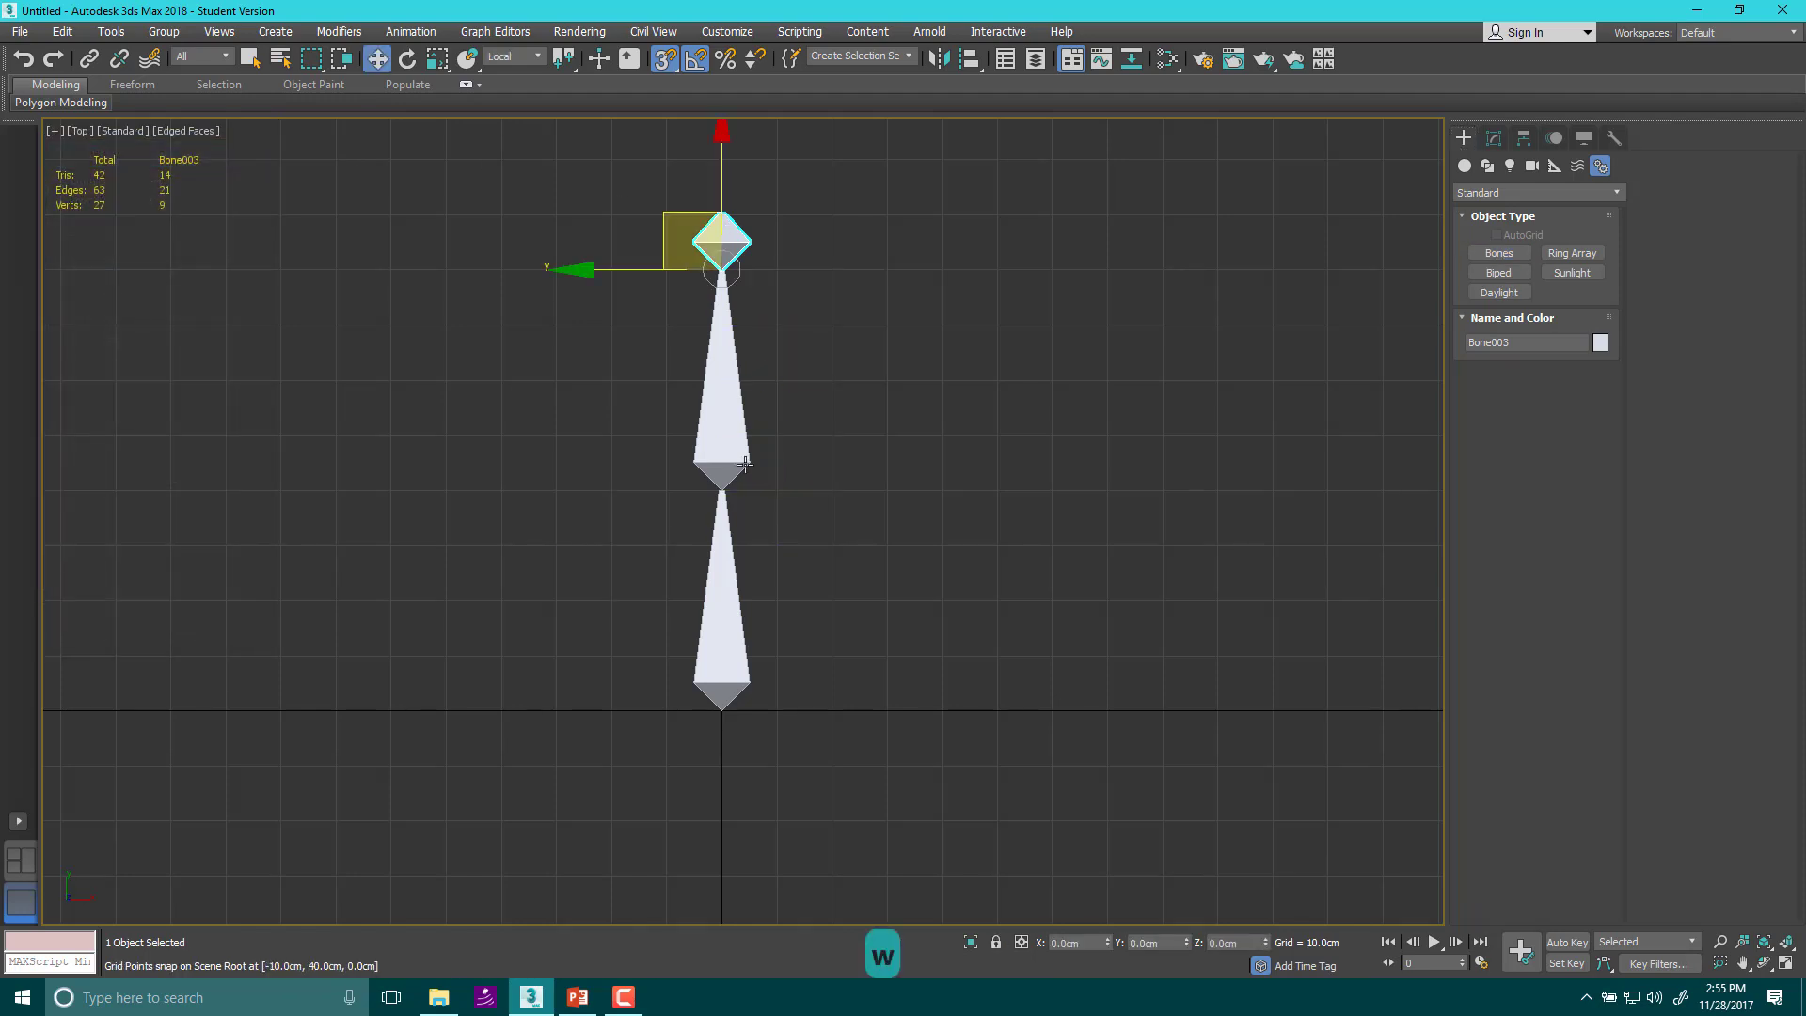
key(e)
click(741, 620)
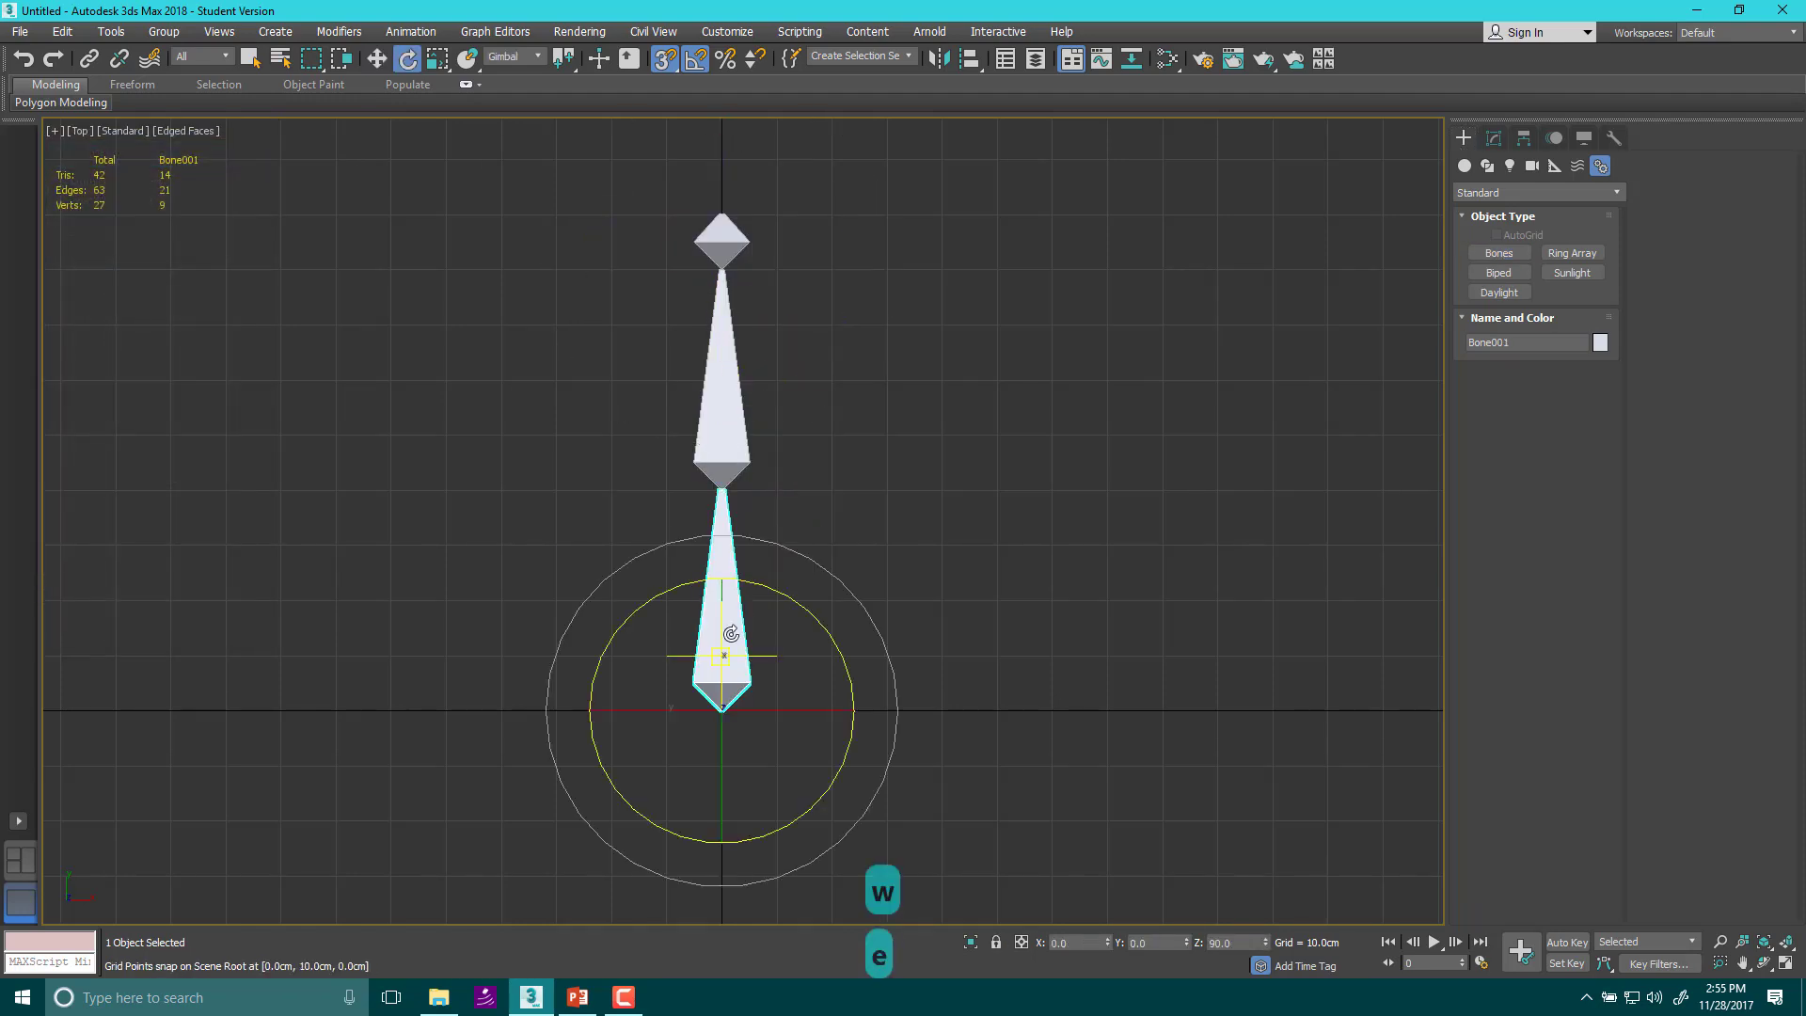
alt+middle_drag(1012, 700, 900, 608)
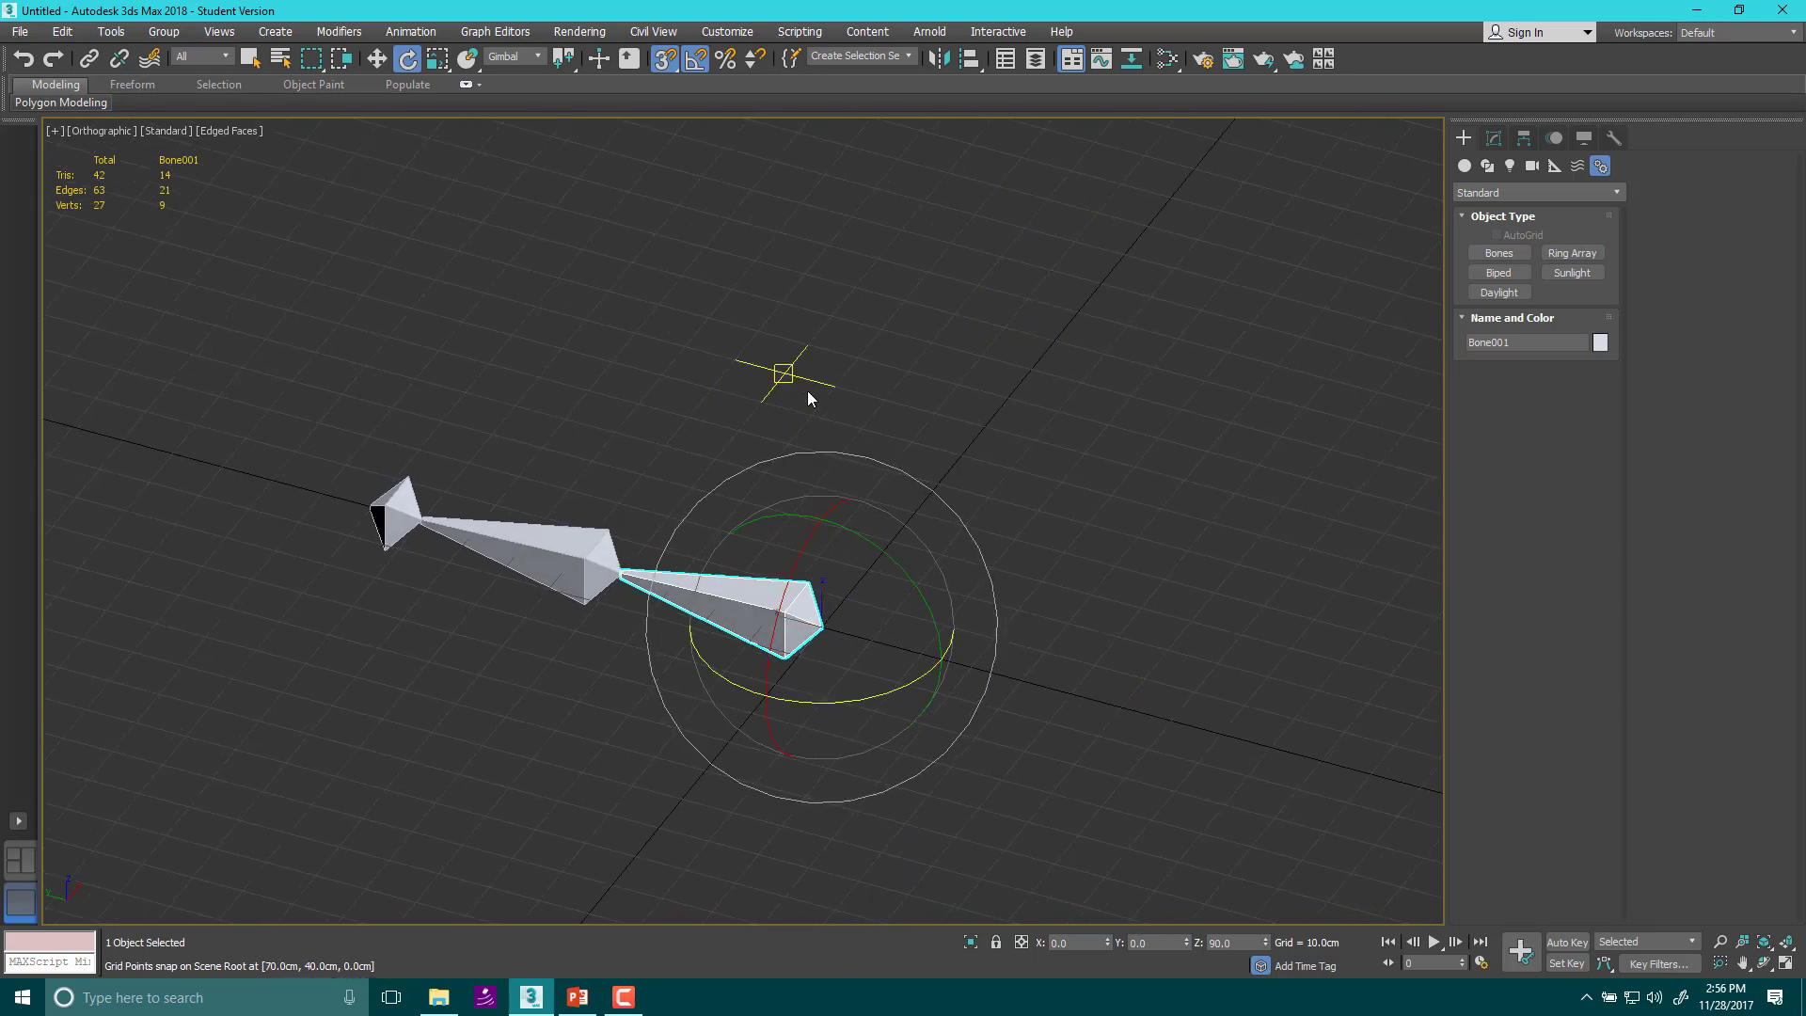
middle_drag(1031, 541, 965, 575)
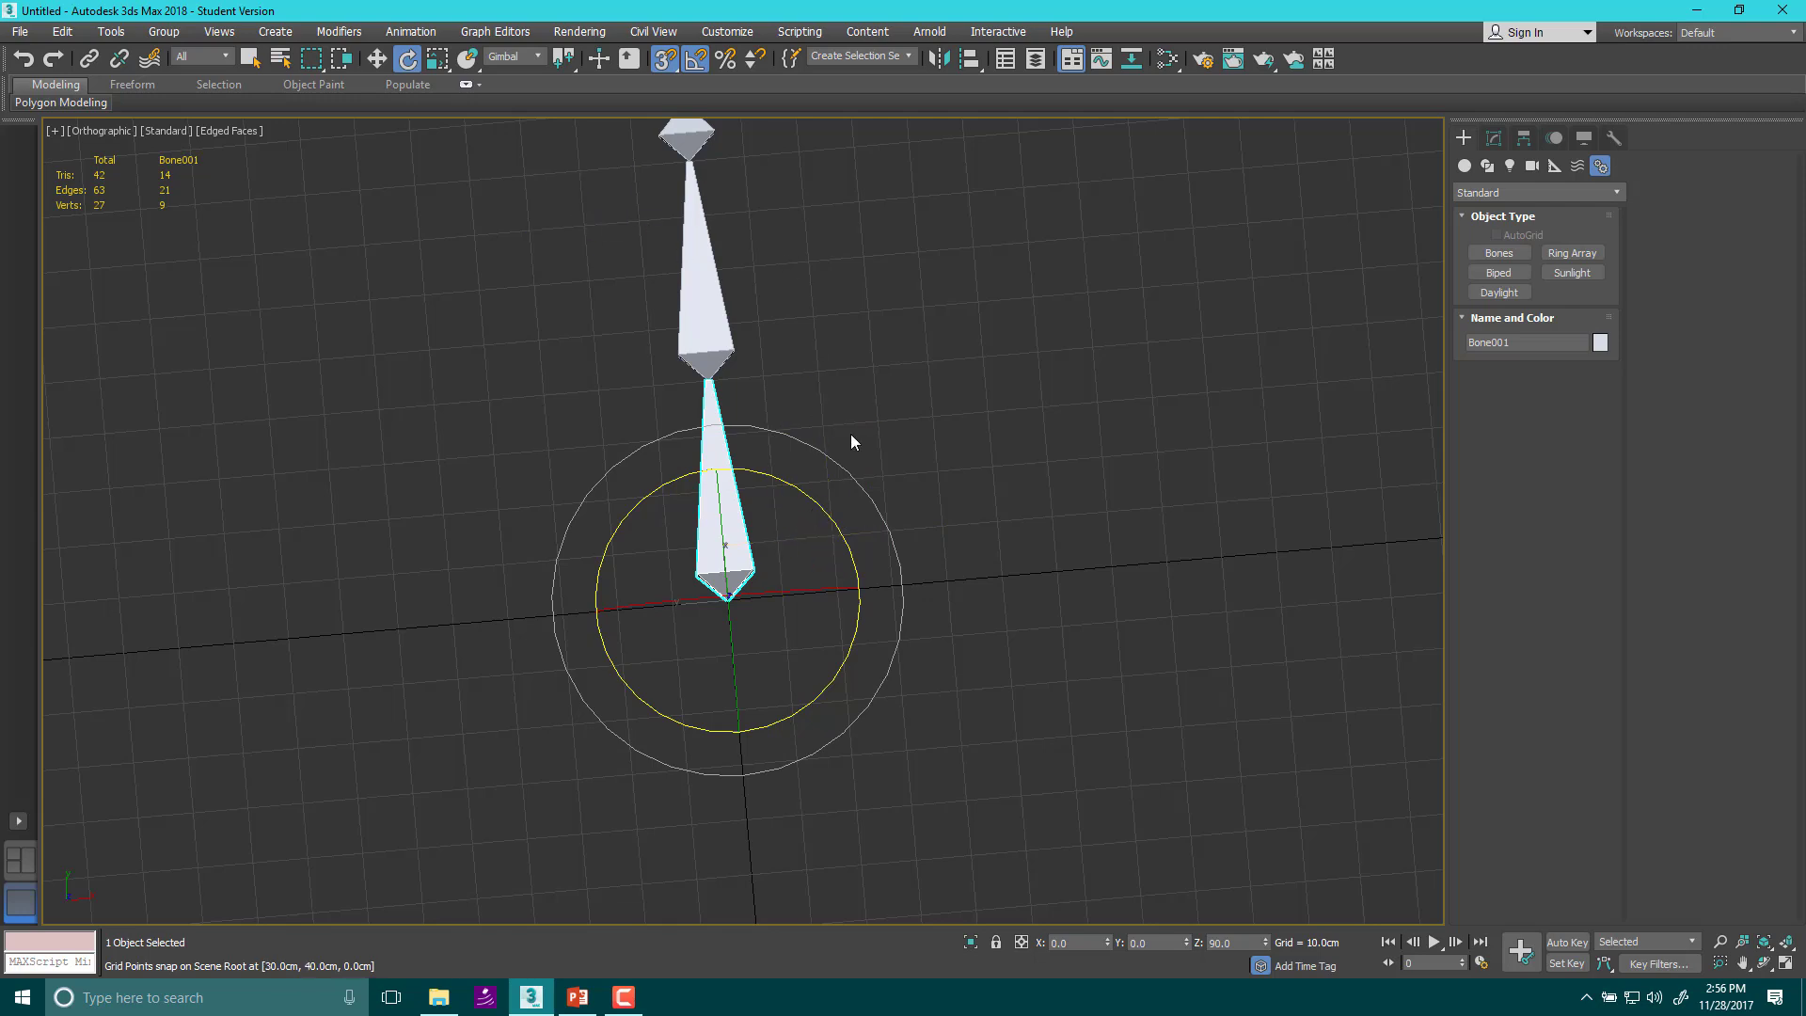
click(534, 58)
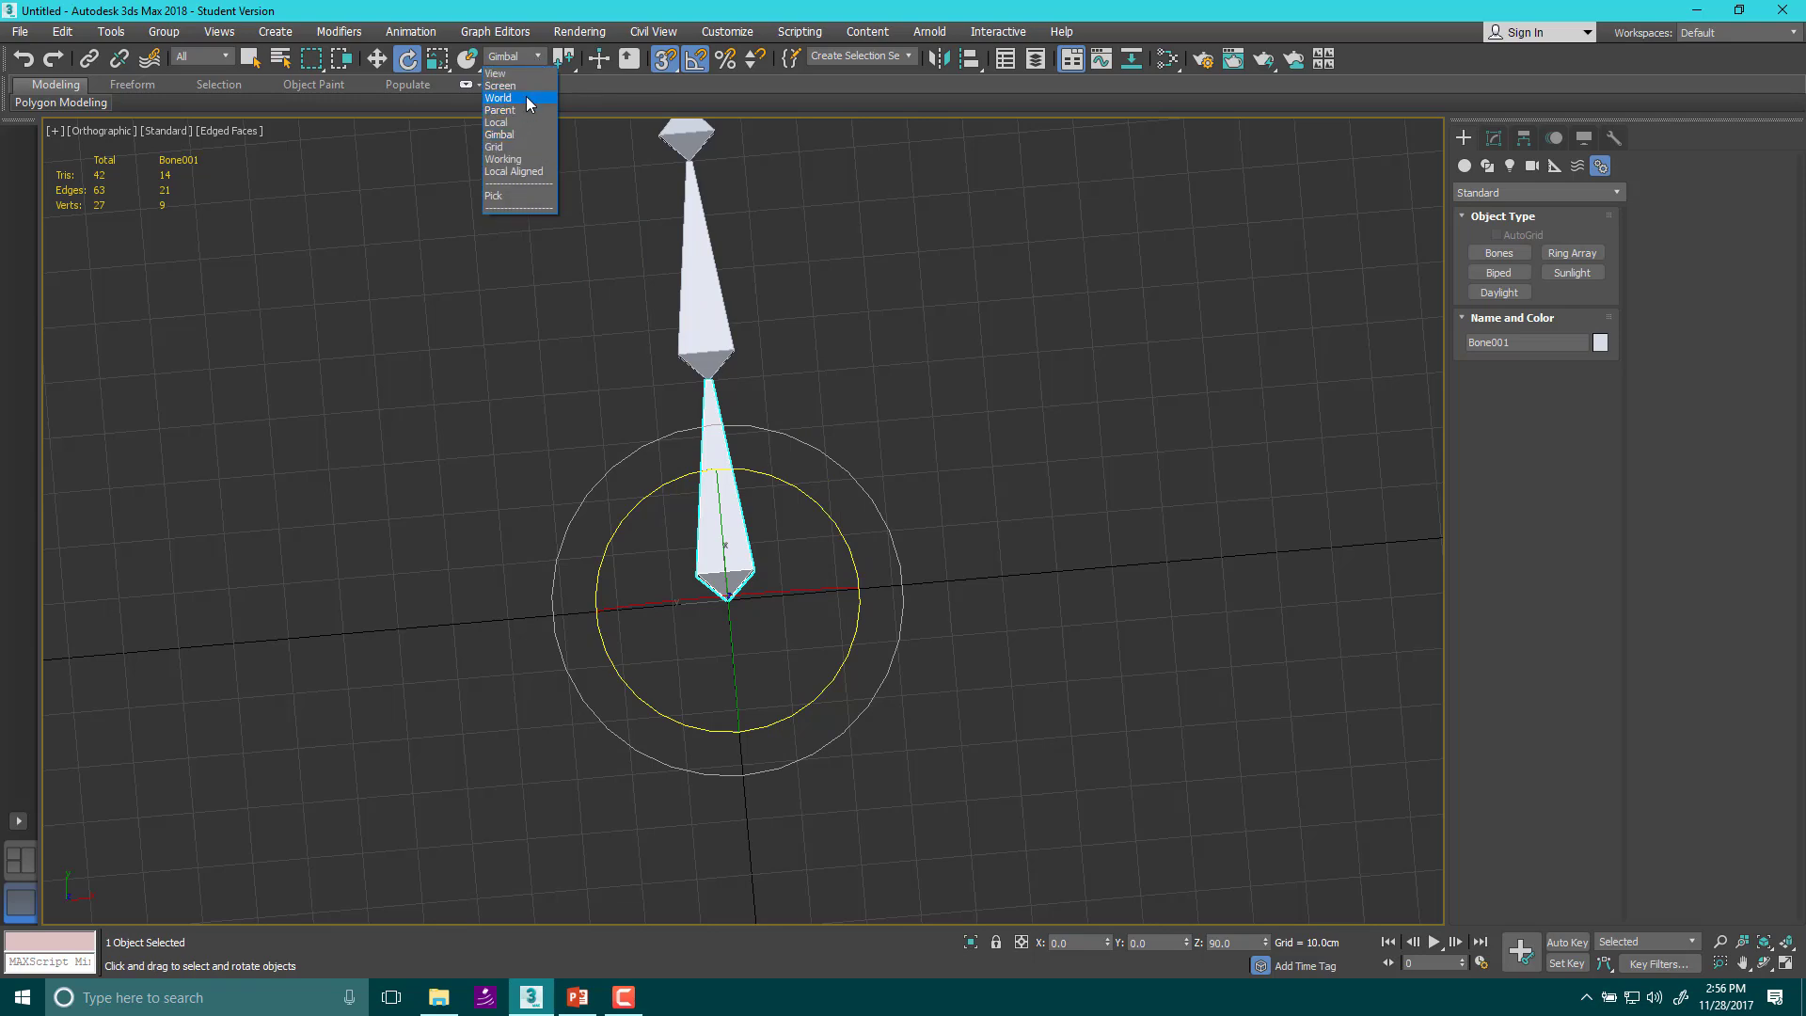
click(527, 97)
Select the root bone together with all its children in the Perspective view, and clear the selection
alt+middle_drag(772, 353, 827, 508)
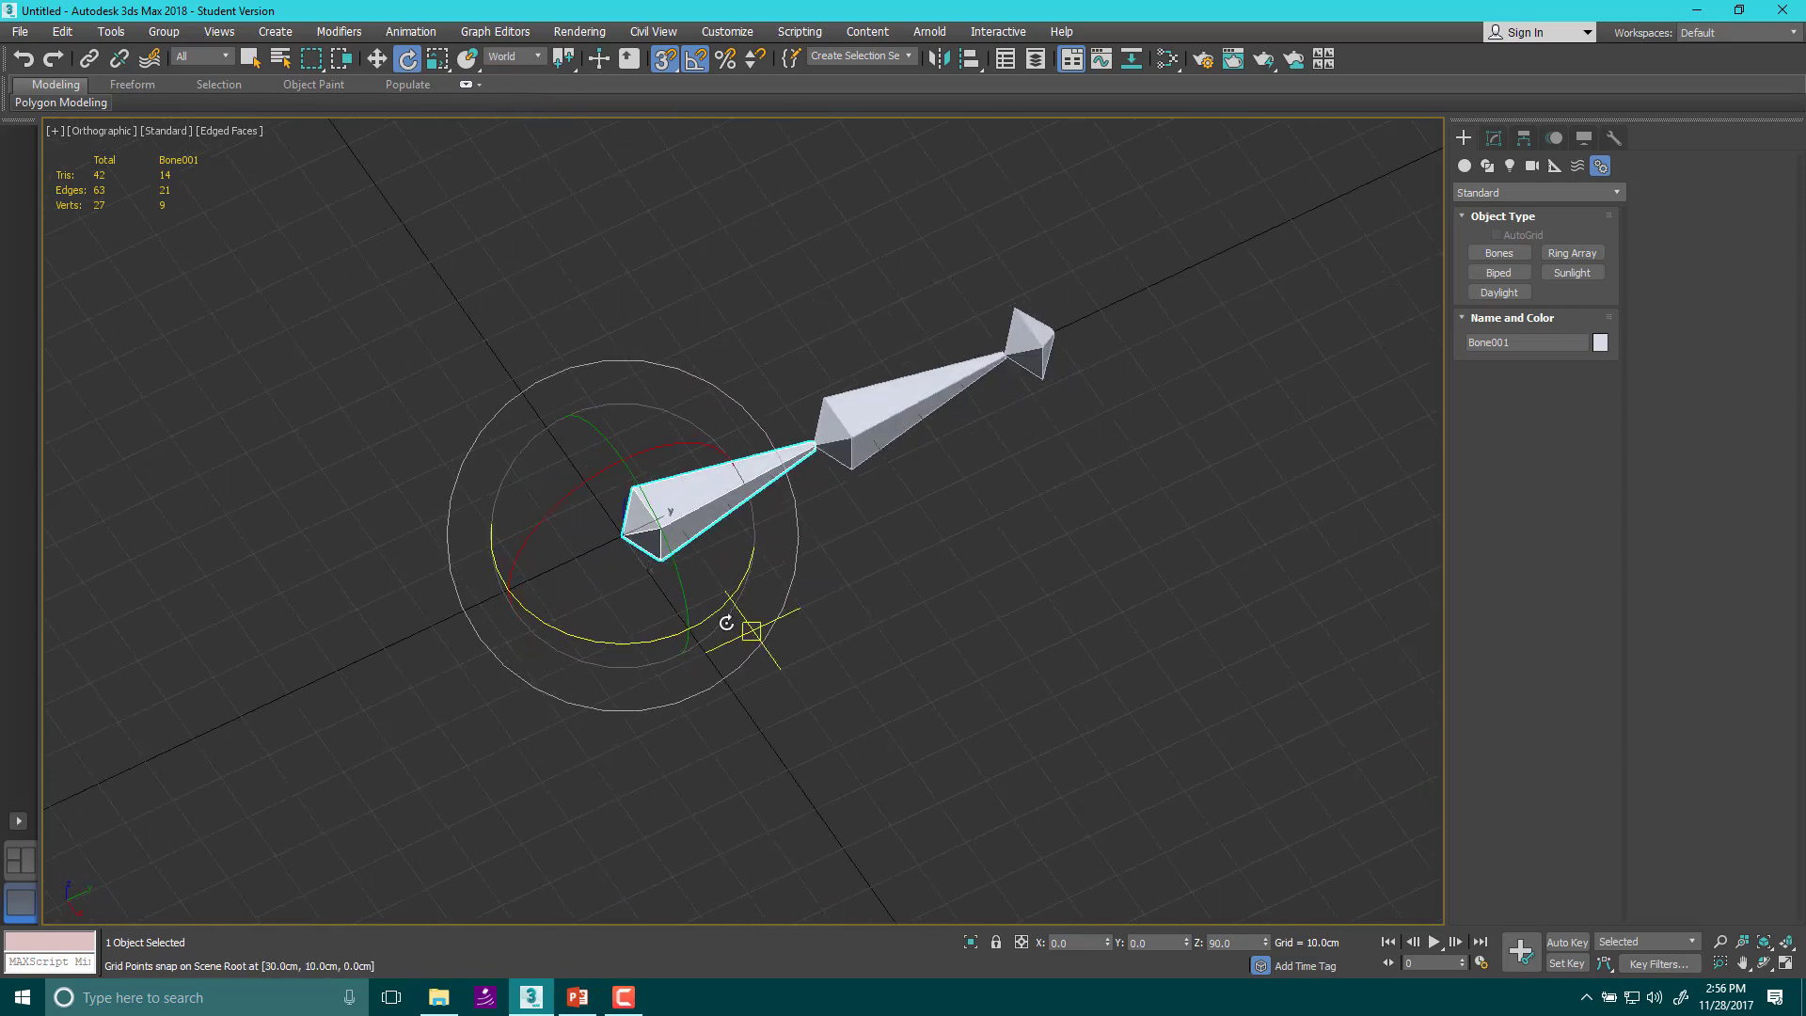
alt+middle_drag(813, 661, 576, 633)
key(p)
scroll(699, 641, up, 2)
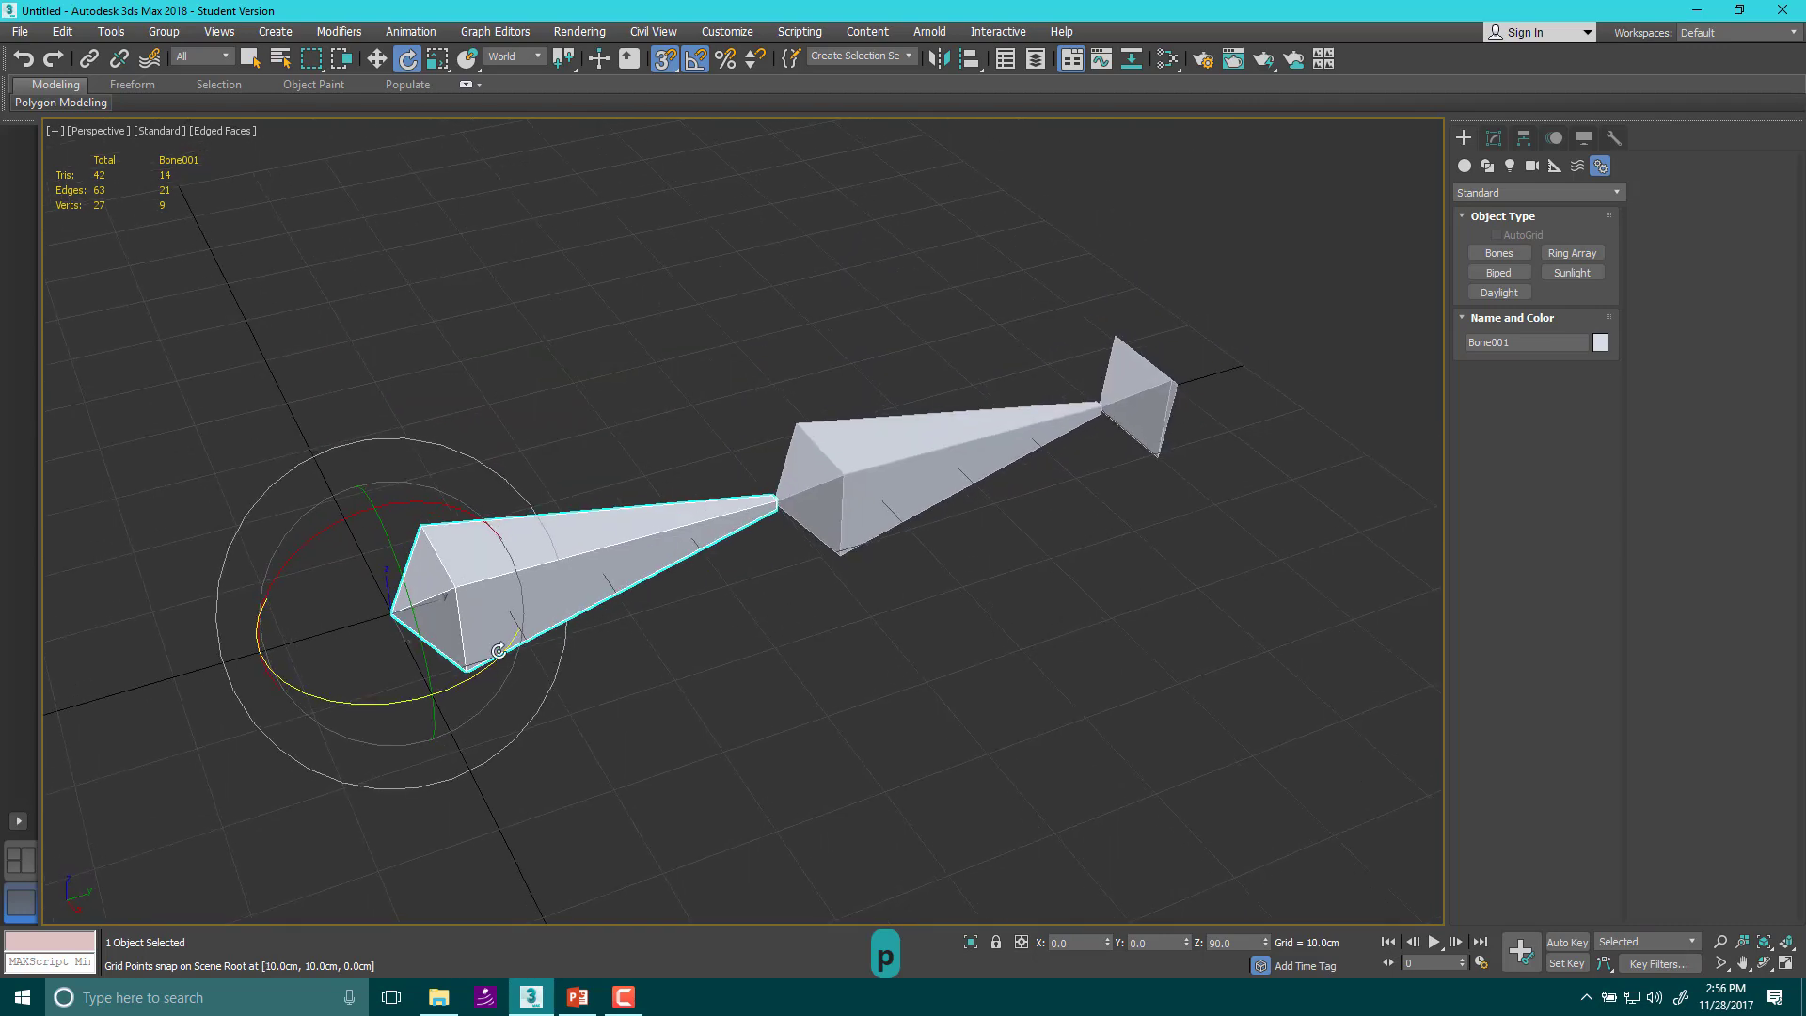
click(675, 431)
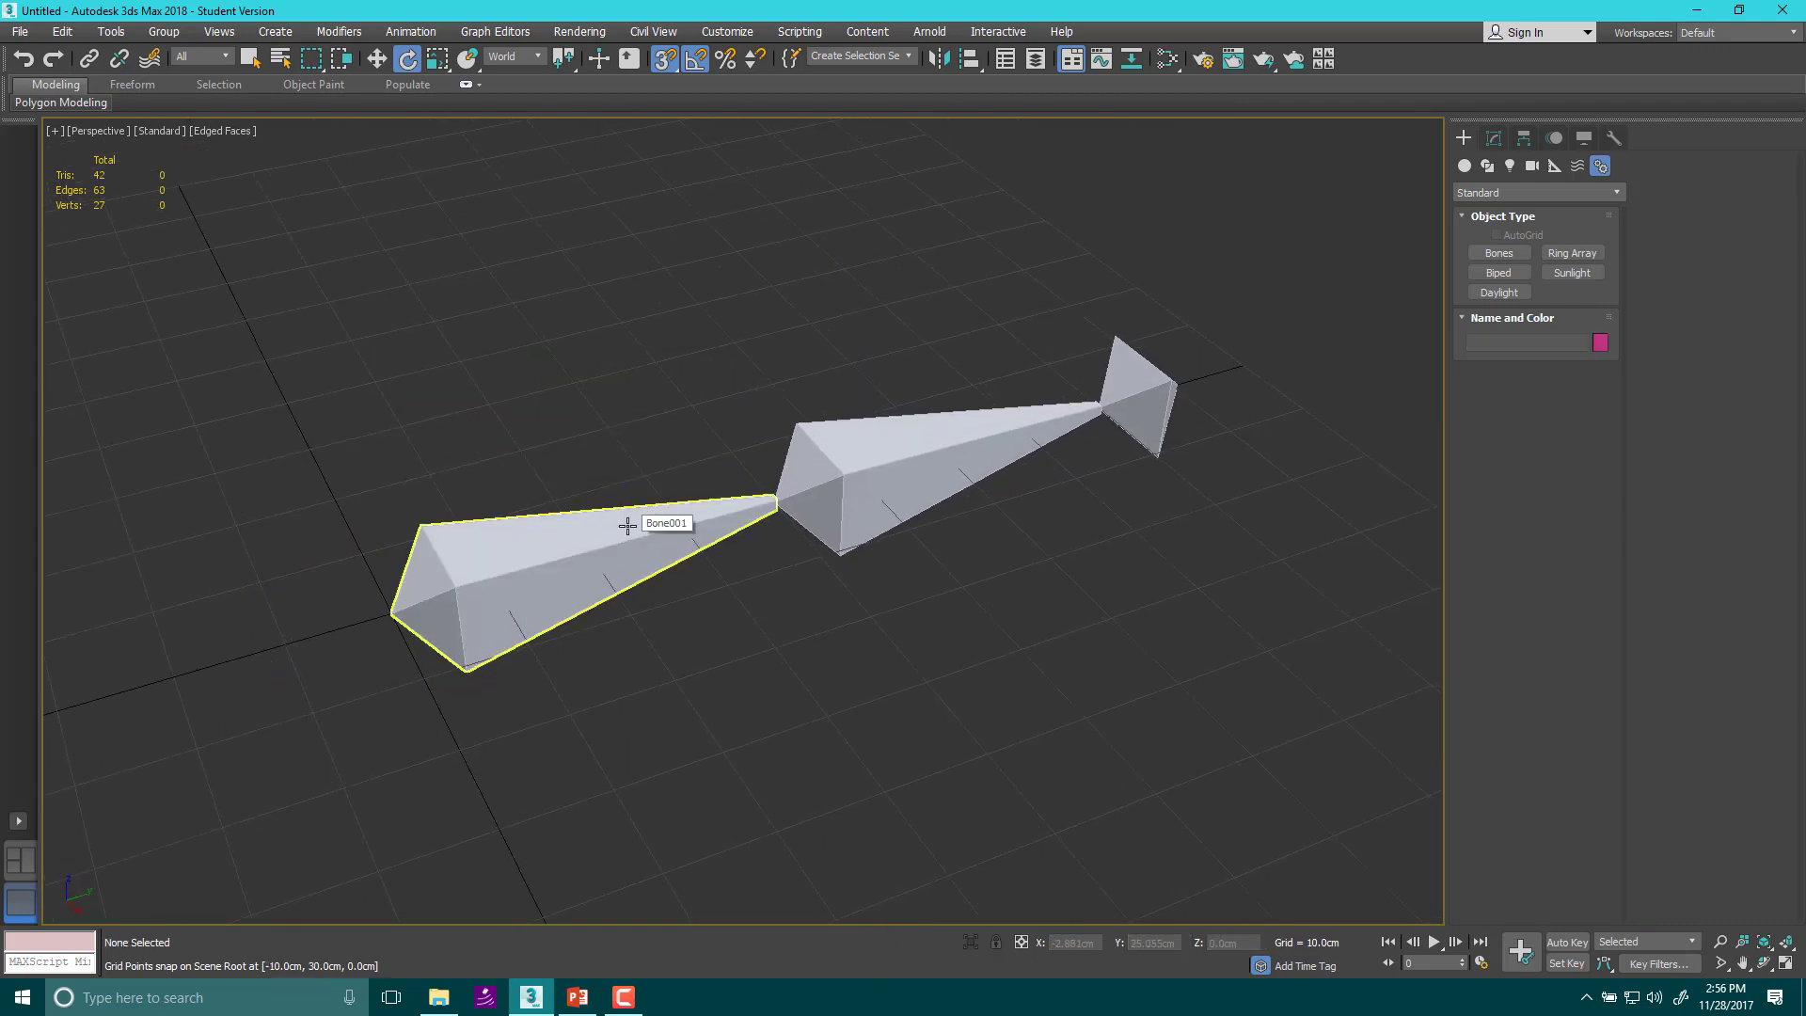
double_click(627, 522)
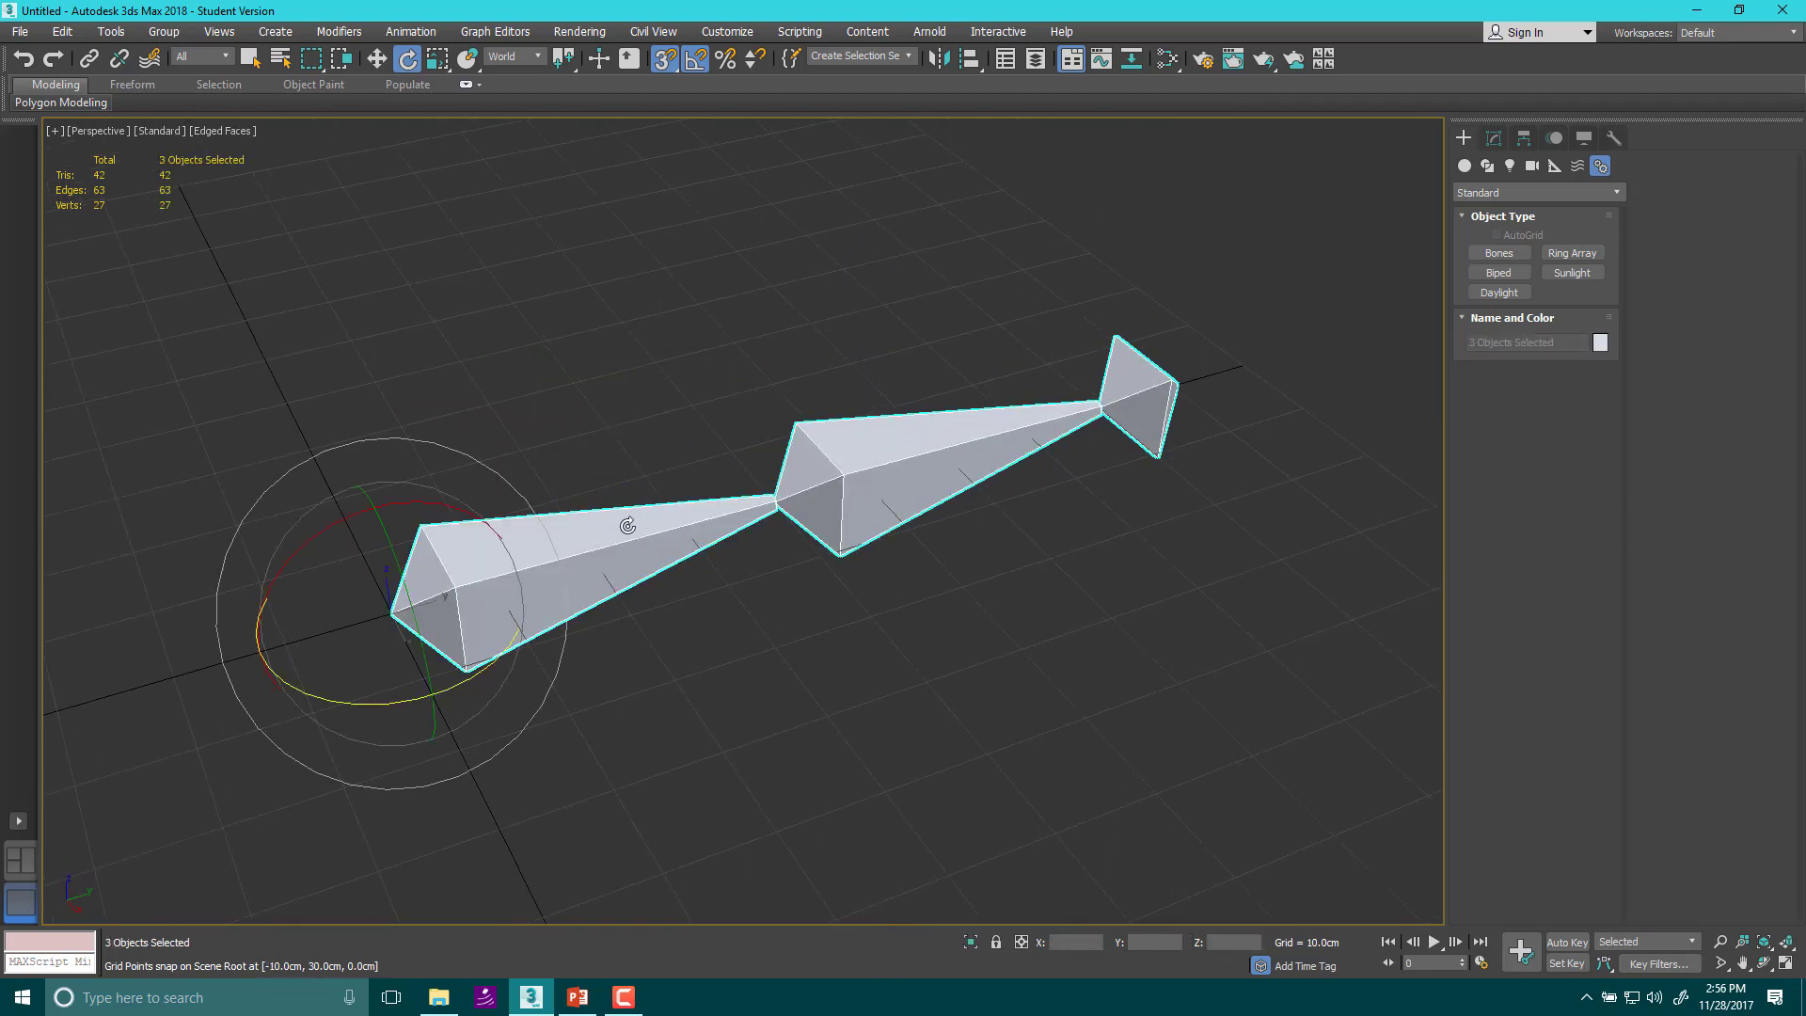
click(912, 294)
Try rotating the middle bone about the world Z axis and the world X axis
click(884, 453)
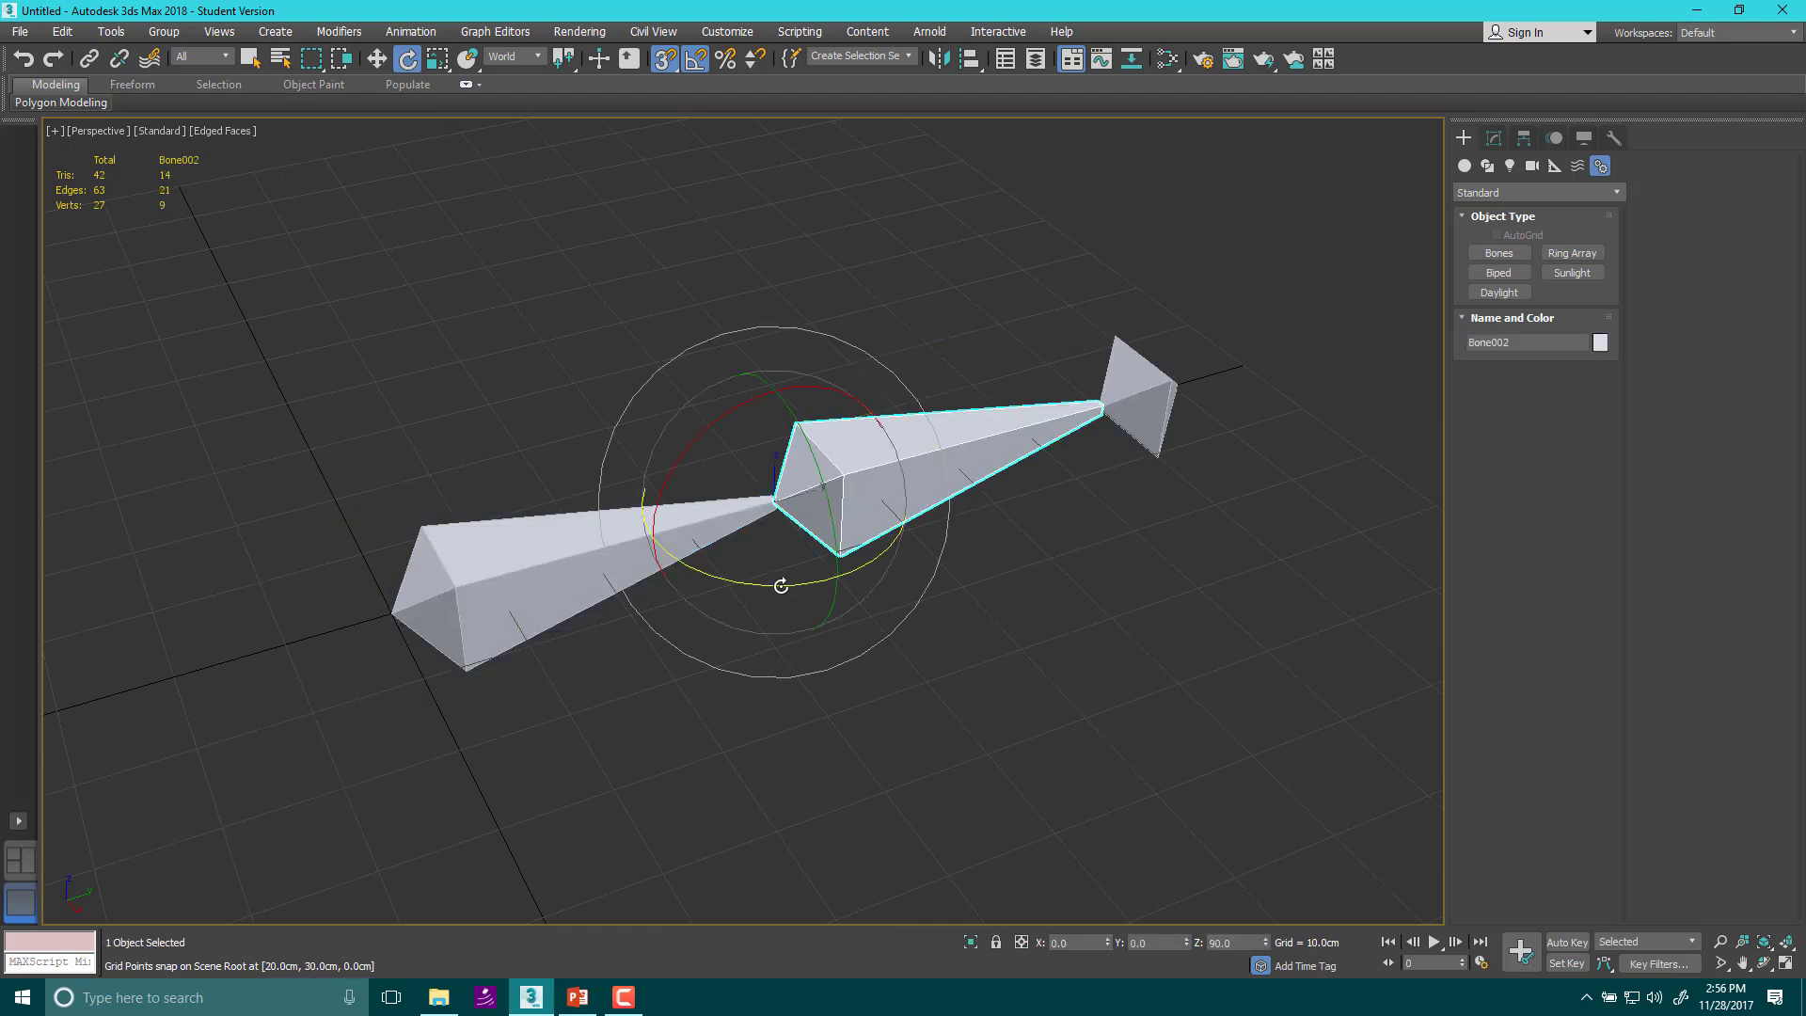
drag(746, 596, 697, 605)
right_click(697, 605)
middle_drag(795, 480, 743, 440)
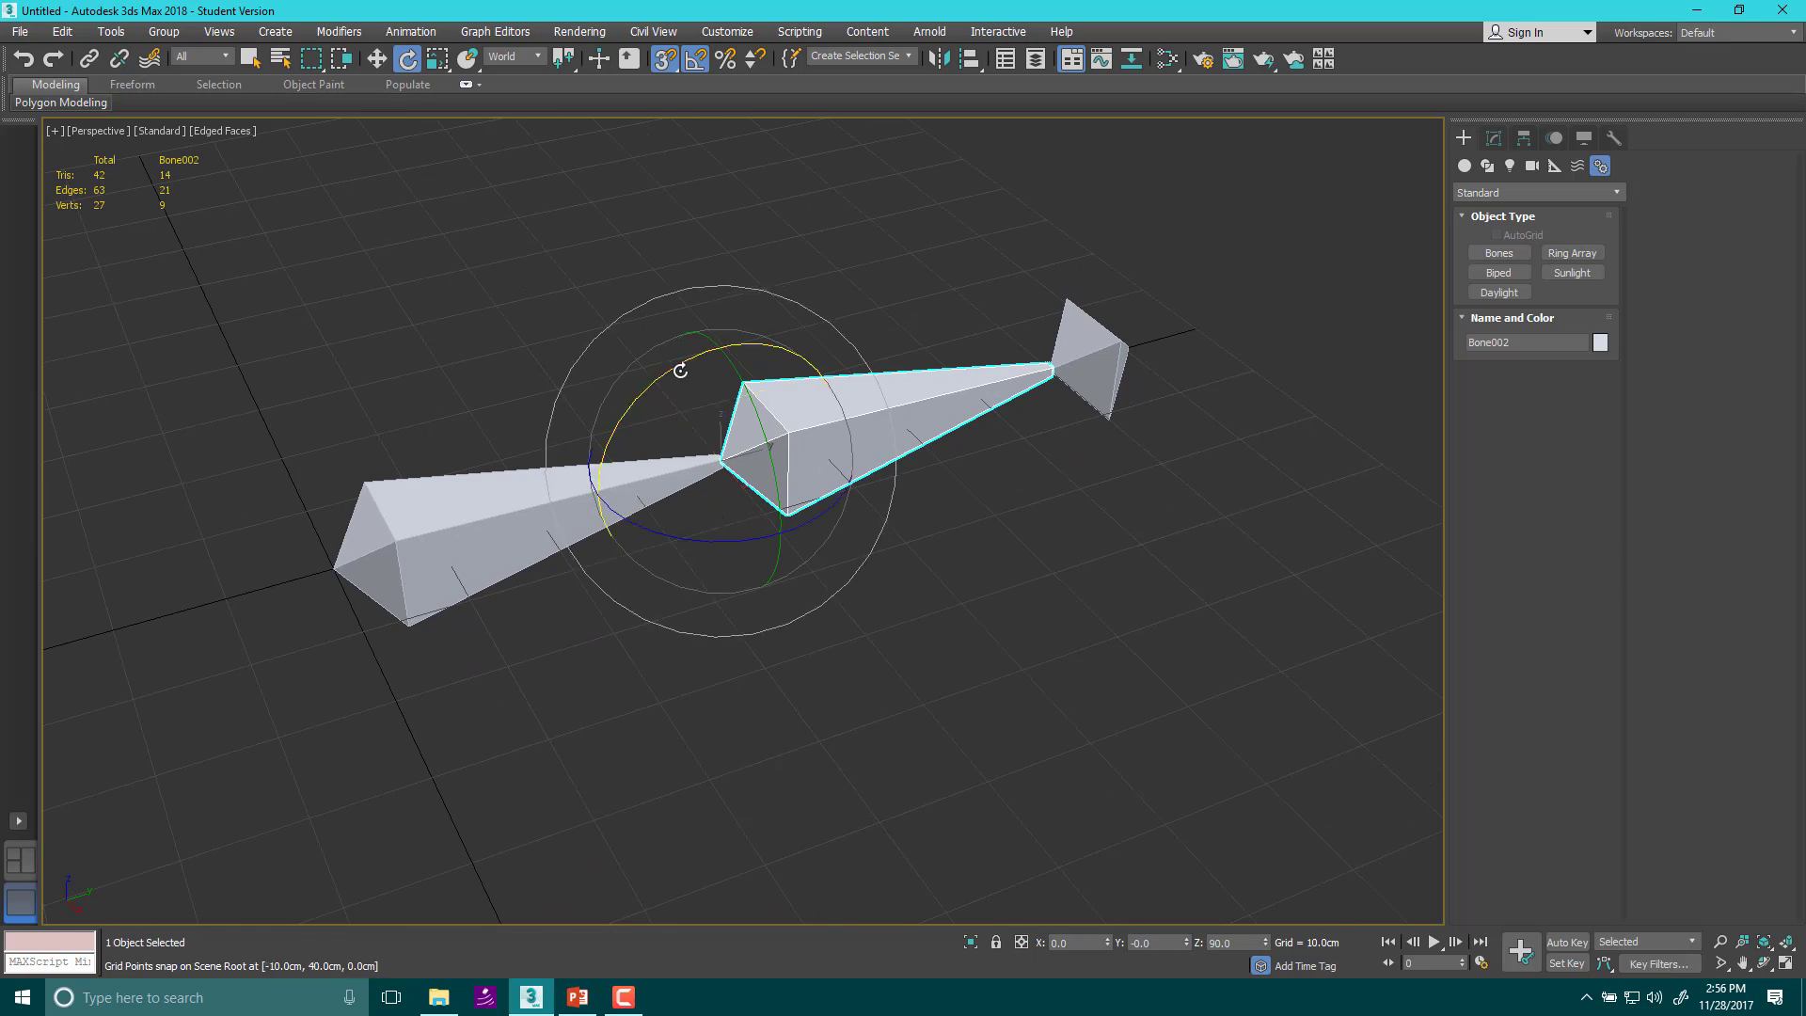
drag(680, 371, 624, 391)
right_click(625, 397)
Try rotating the middle bone about the Z axis in the Top view
alt+middle_drag(658, 545, 521, 574)
key(t)
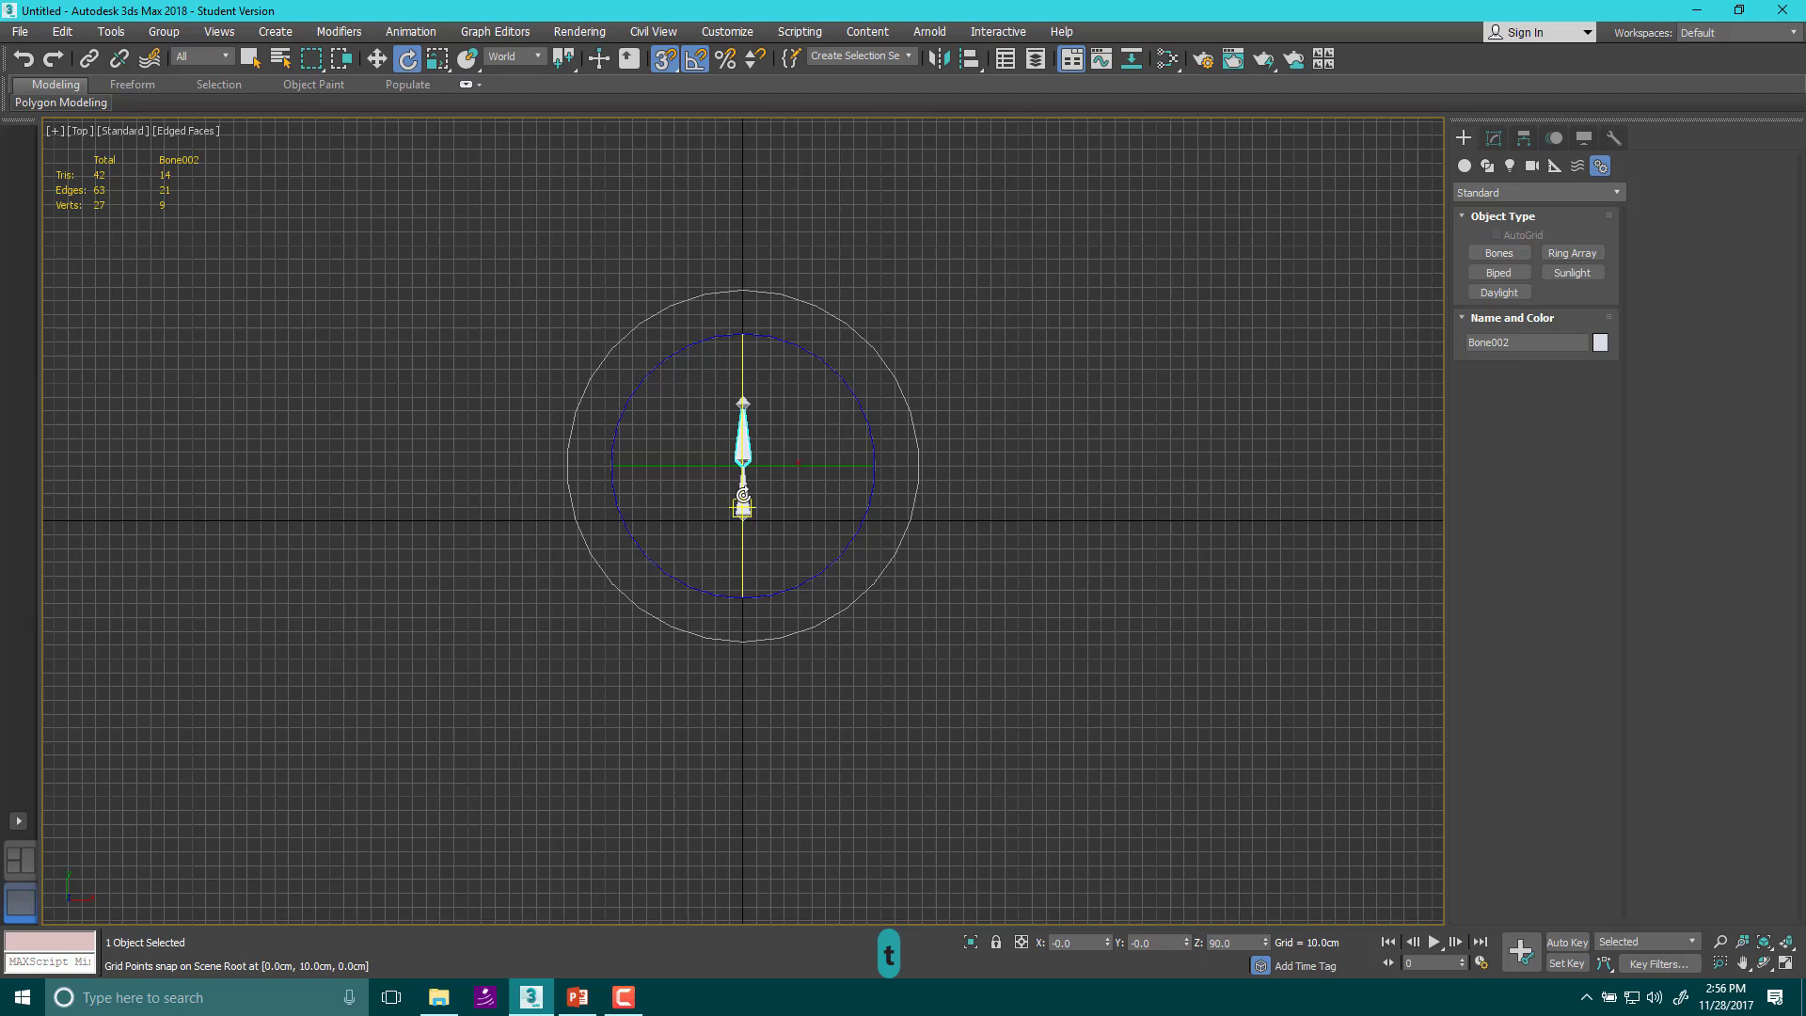
scroll(748, 489, up, 6)
scroll(728, 468, up, 3)
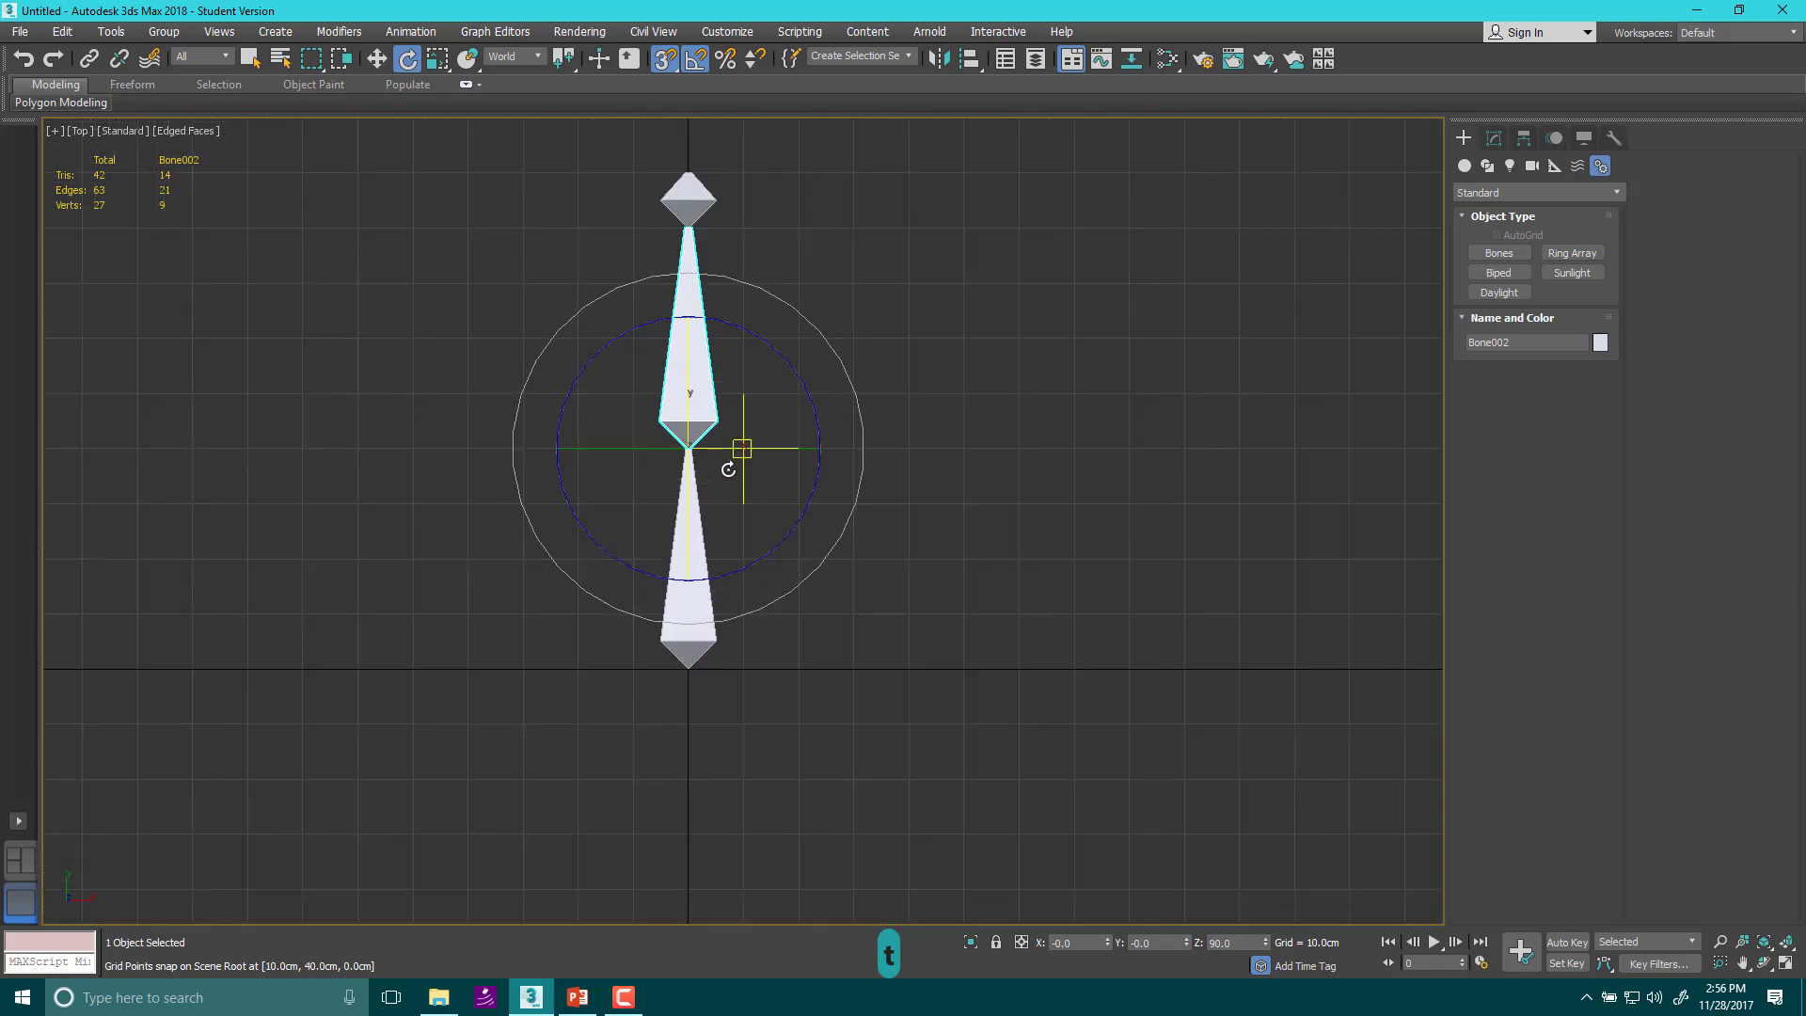
scroll(728, 468, up, 2)
drag(750, 347, 780, 273)
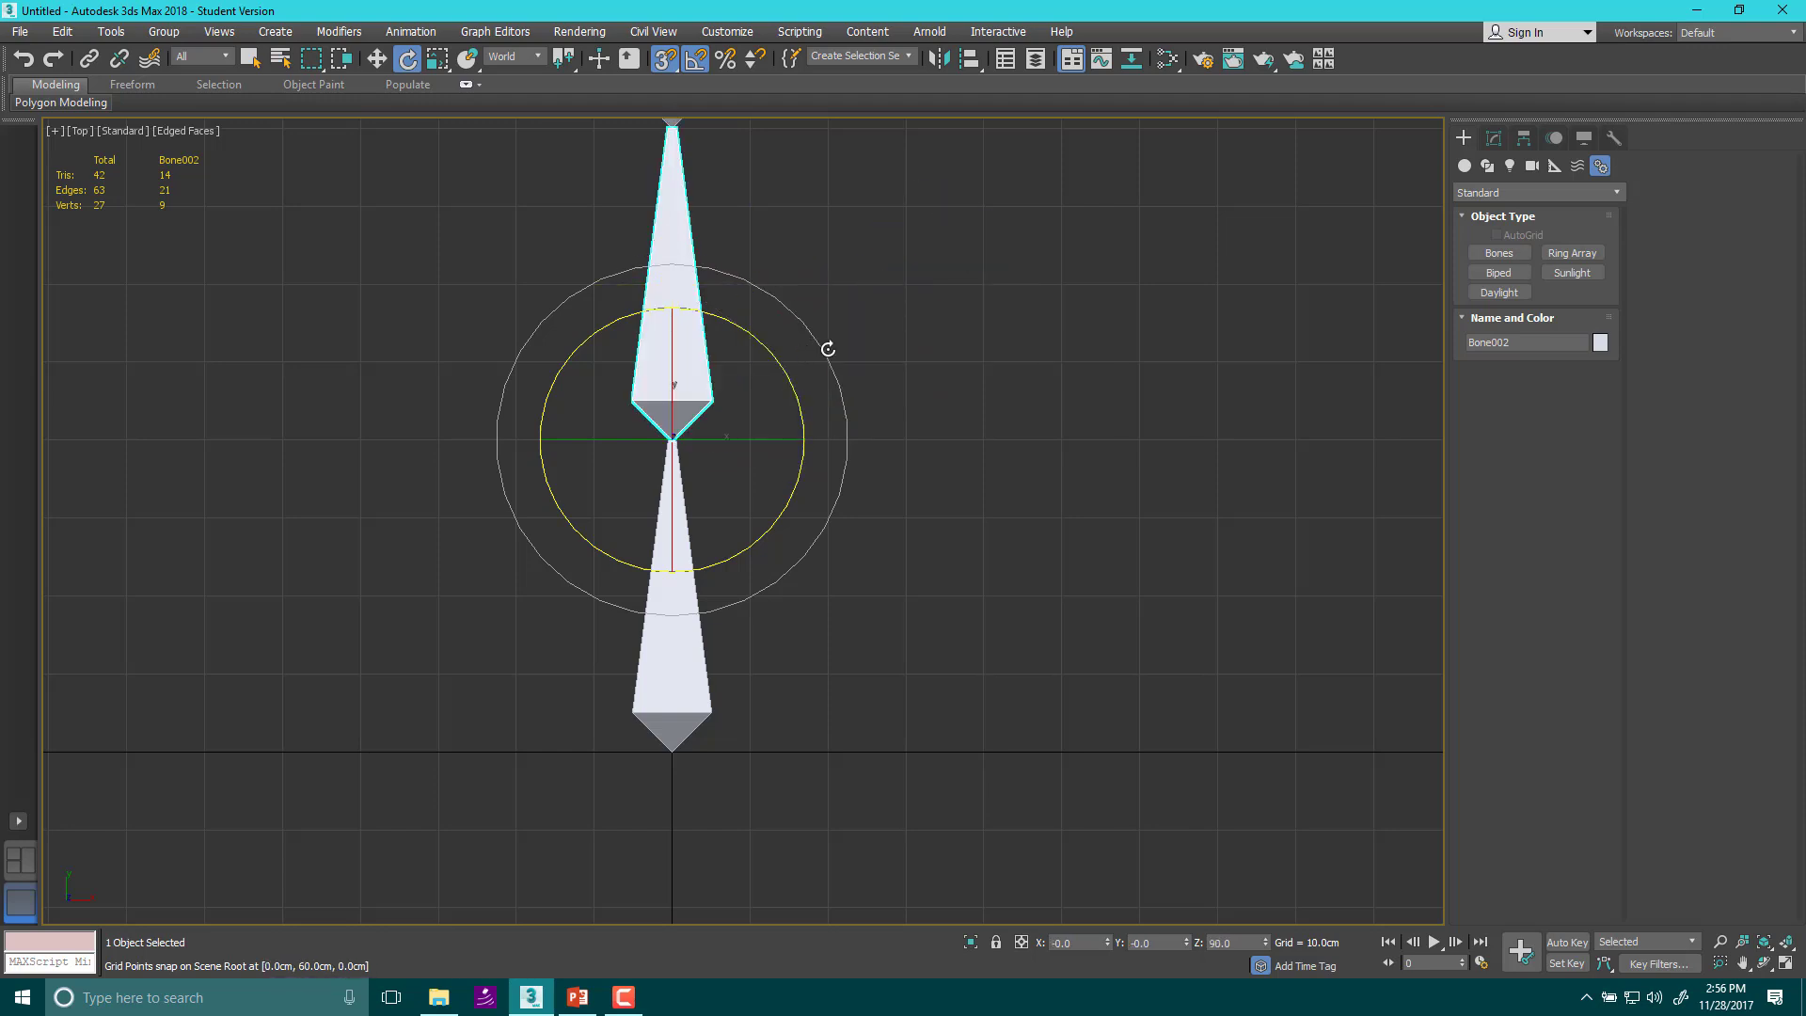
alt+middle_drag(846, 537, 691, 646)
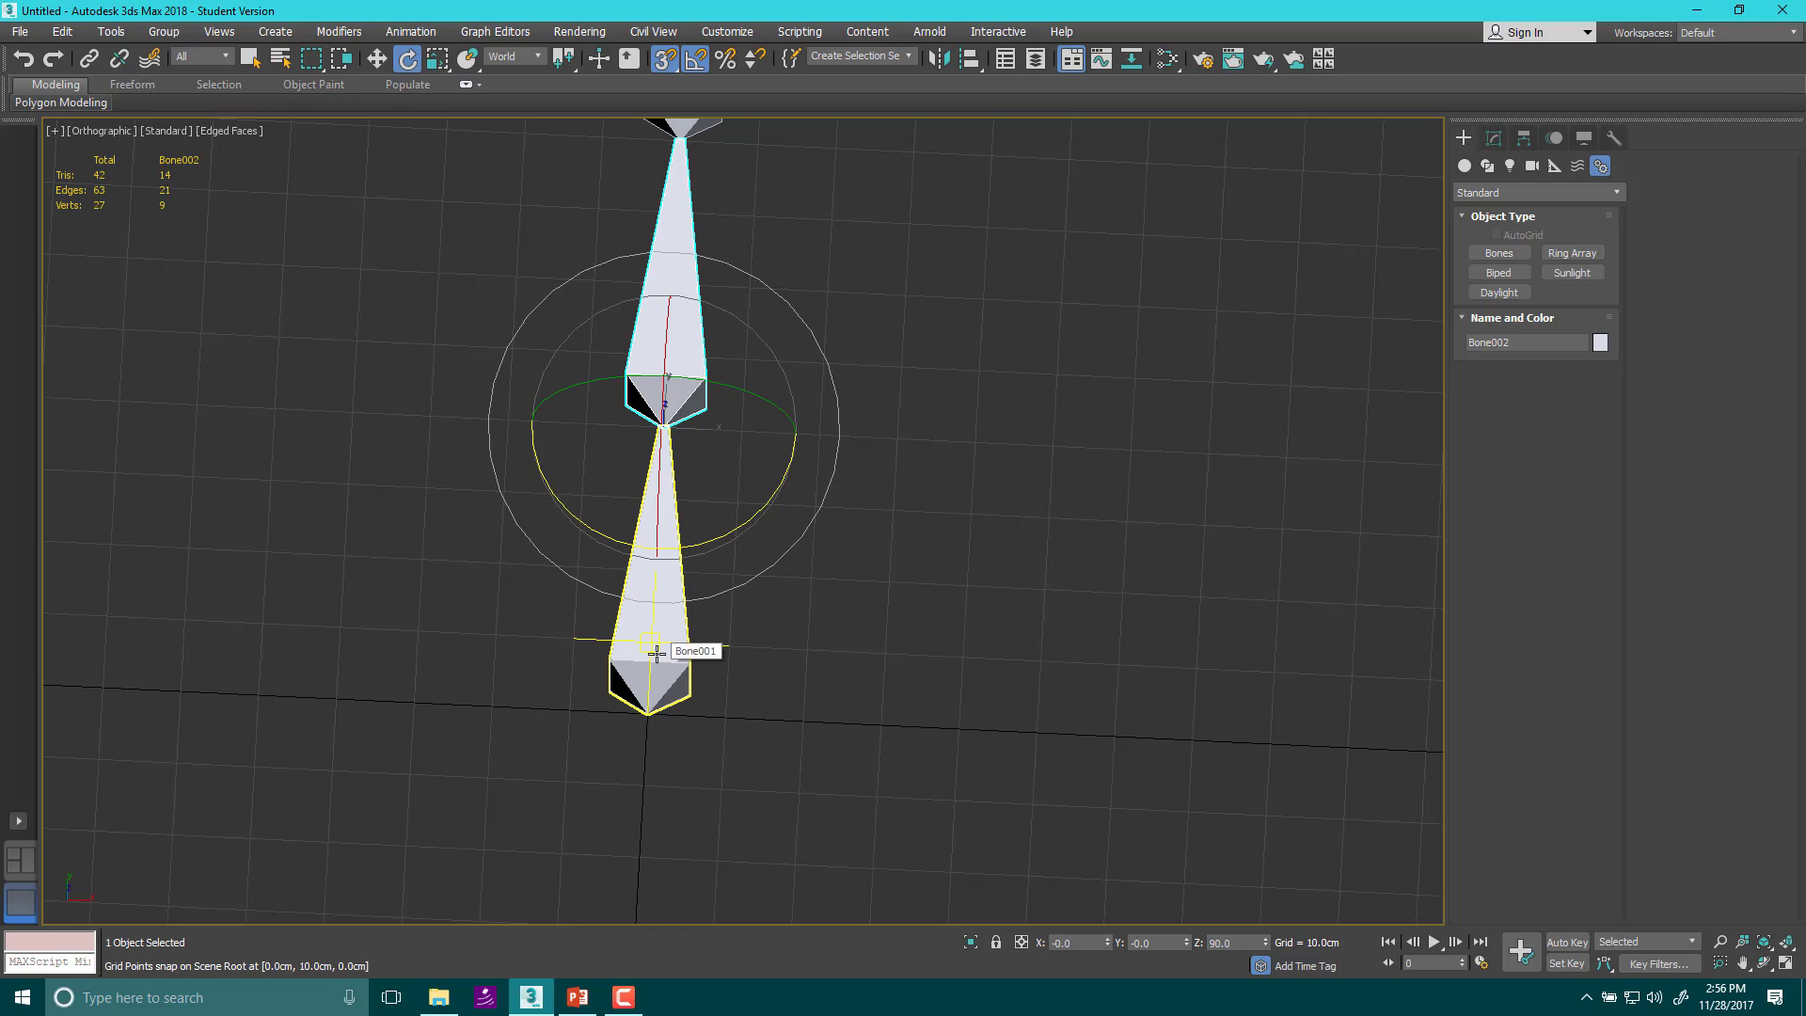
Select the root bone with its whole hierarchy and try rotating the chain about the world Z axis
double_click(656, 651)
alt+middle_drag(807, 577, 842, 649)
drag(841, 726, 982, 749)
right_click(982, 750)
drag(855, 750, 766, 738)
right_click(766, 743)
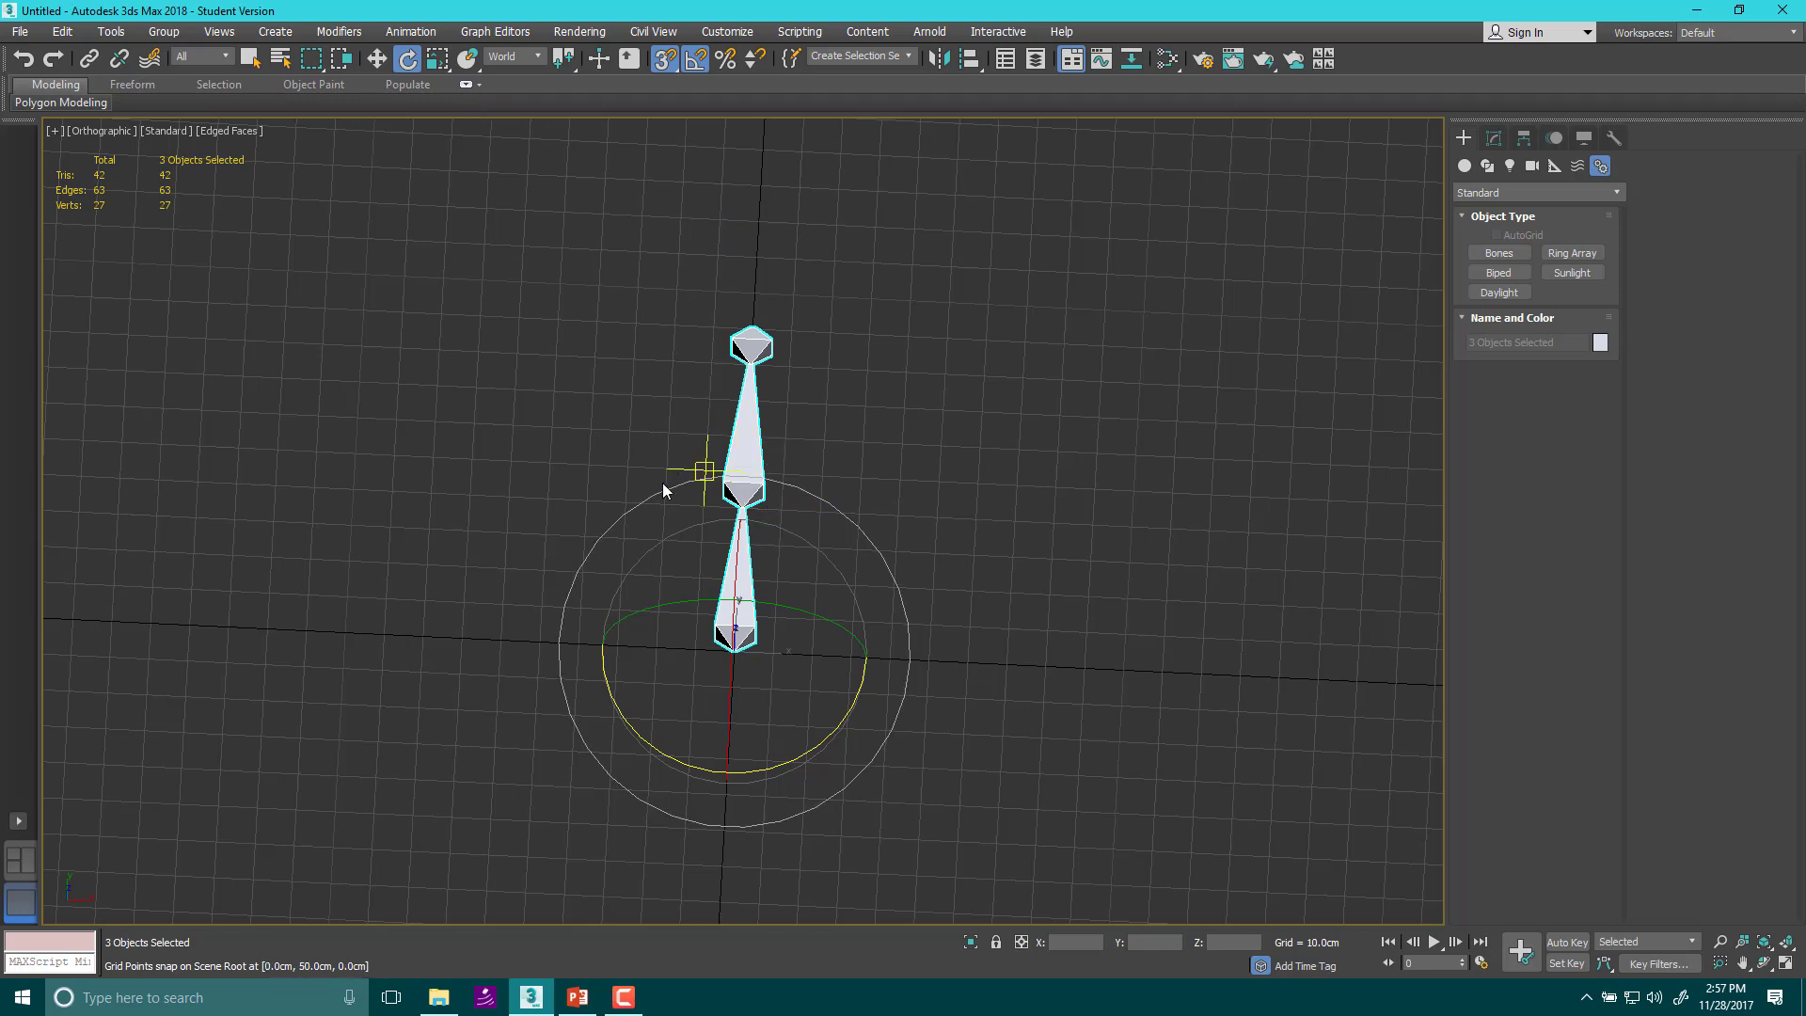
mouse_move(765, 515)
alt+middle_down()
mouse_move(769, 590)
mouse_move(750, 546)
alt+middle_up()
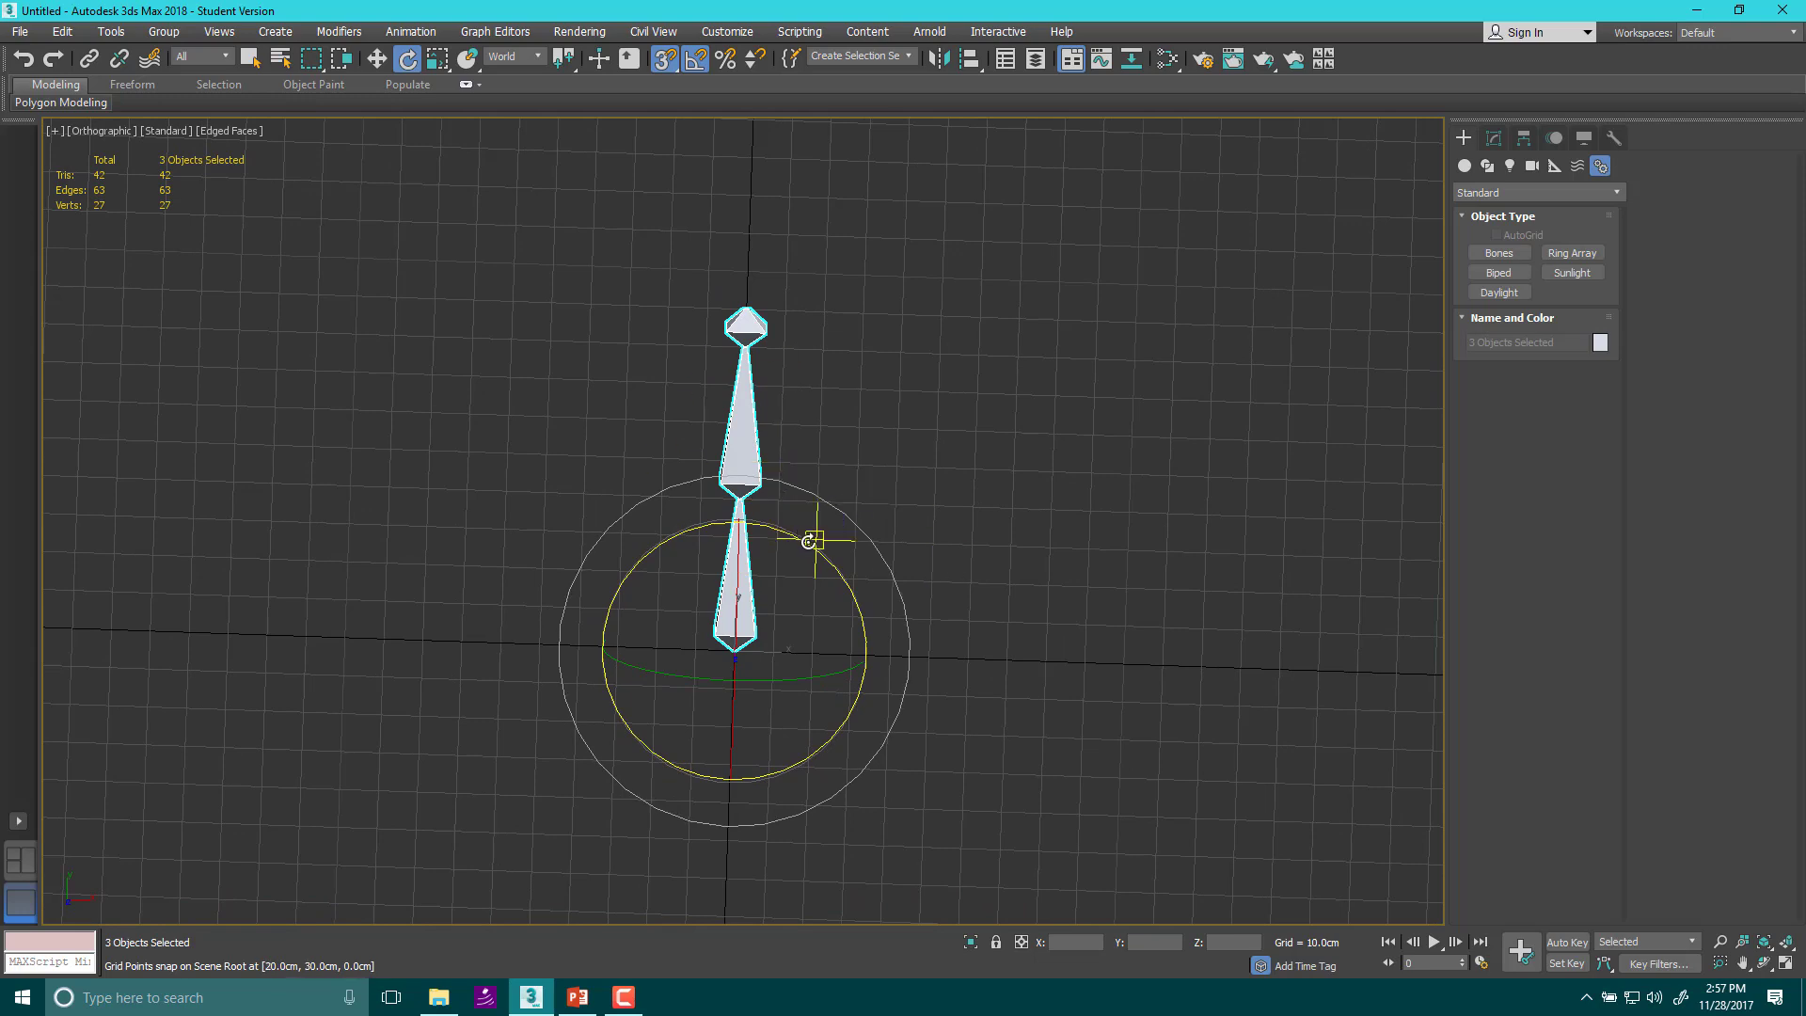
drag(809, 541, 873, 594)
right_click(873, 594)
Select the root and middle bones and set the reference coordinate system to Local
drag(565, 435, 851, 491)
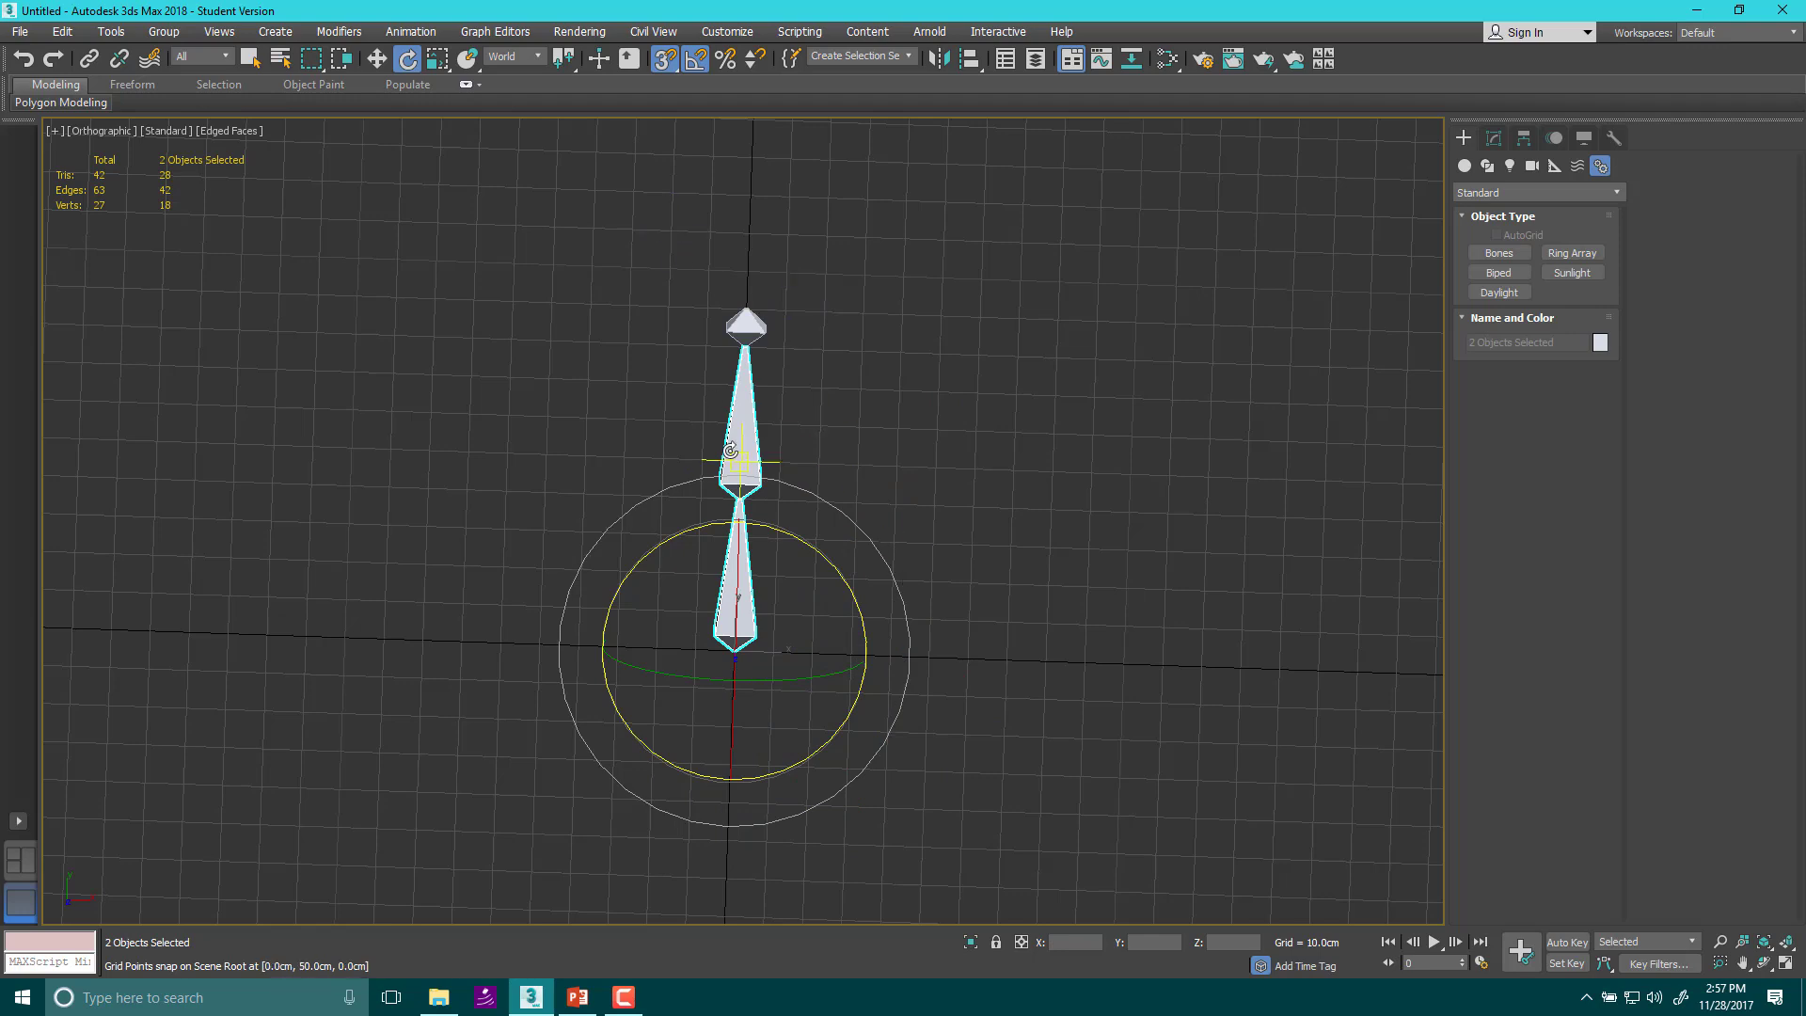
click(540, 56)
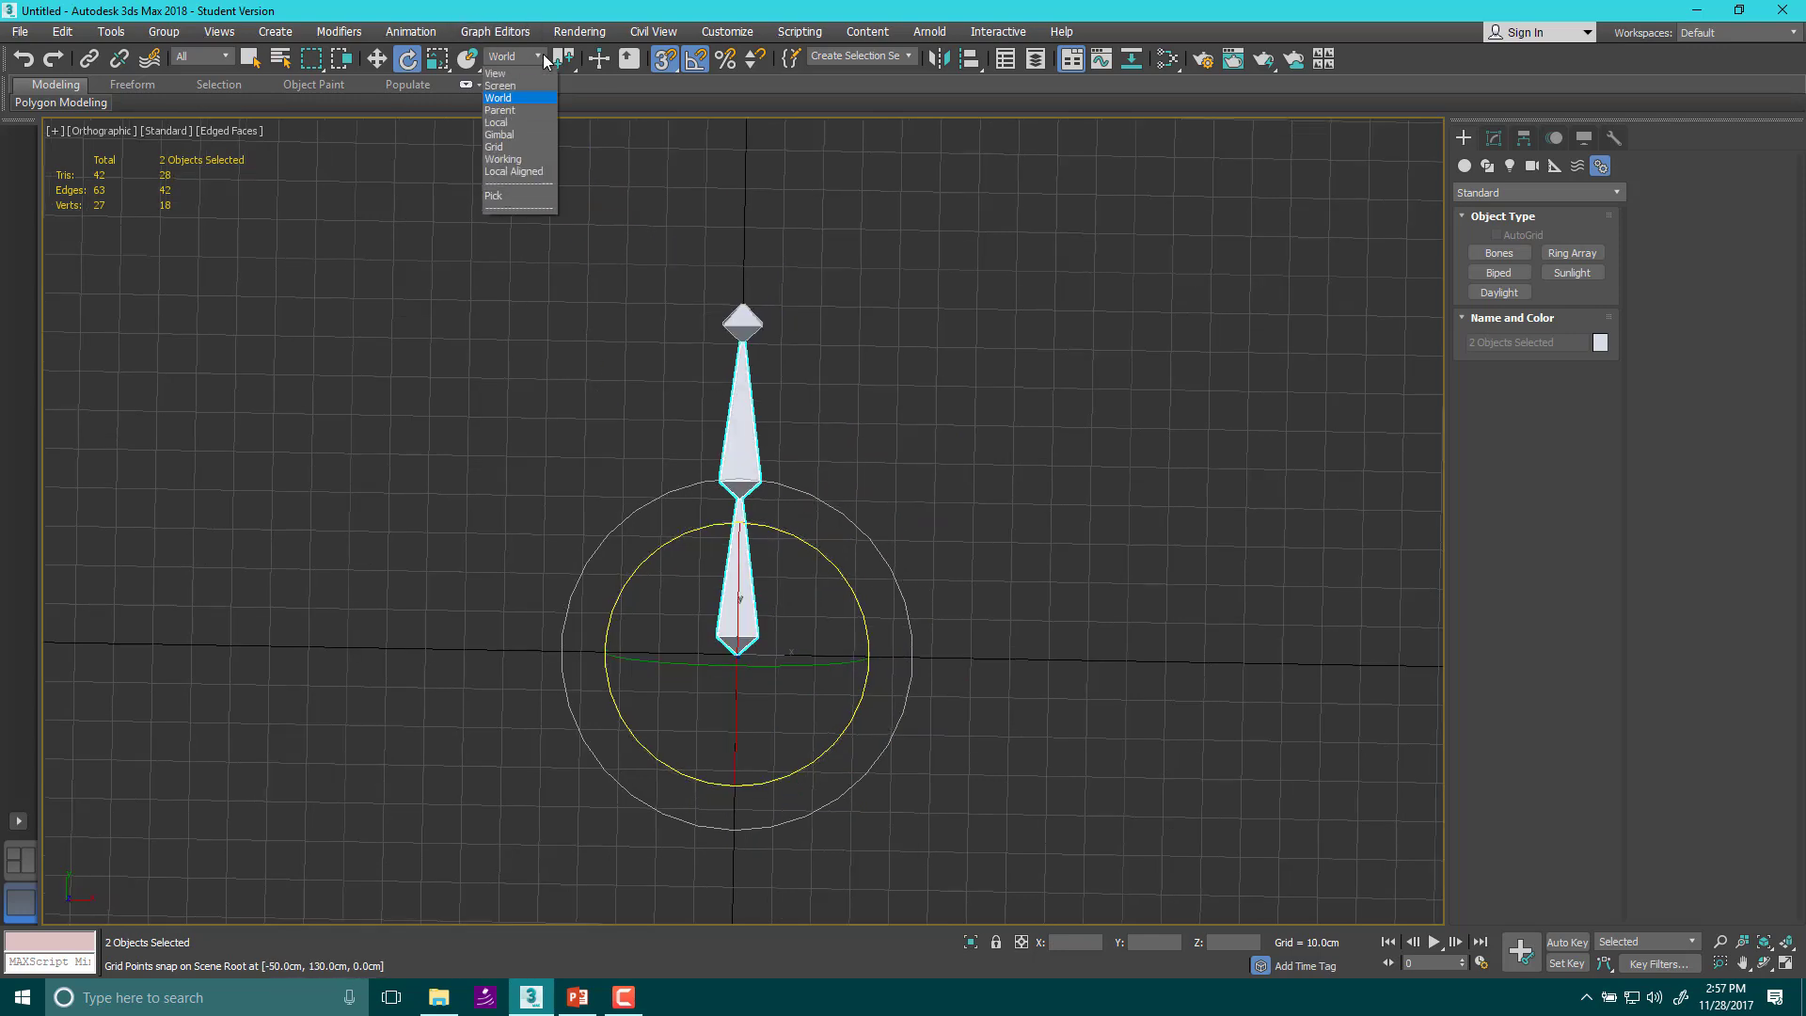
click(519, 123)
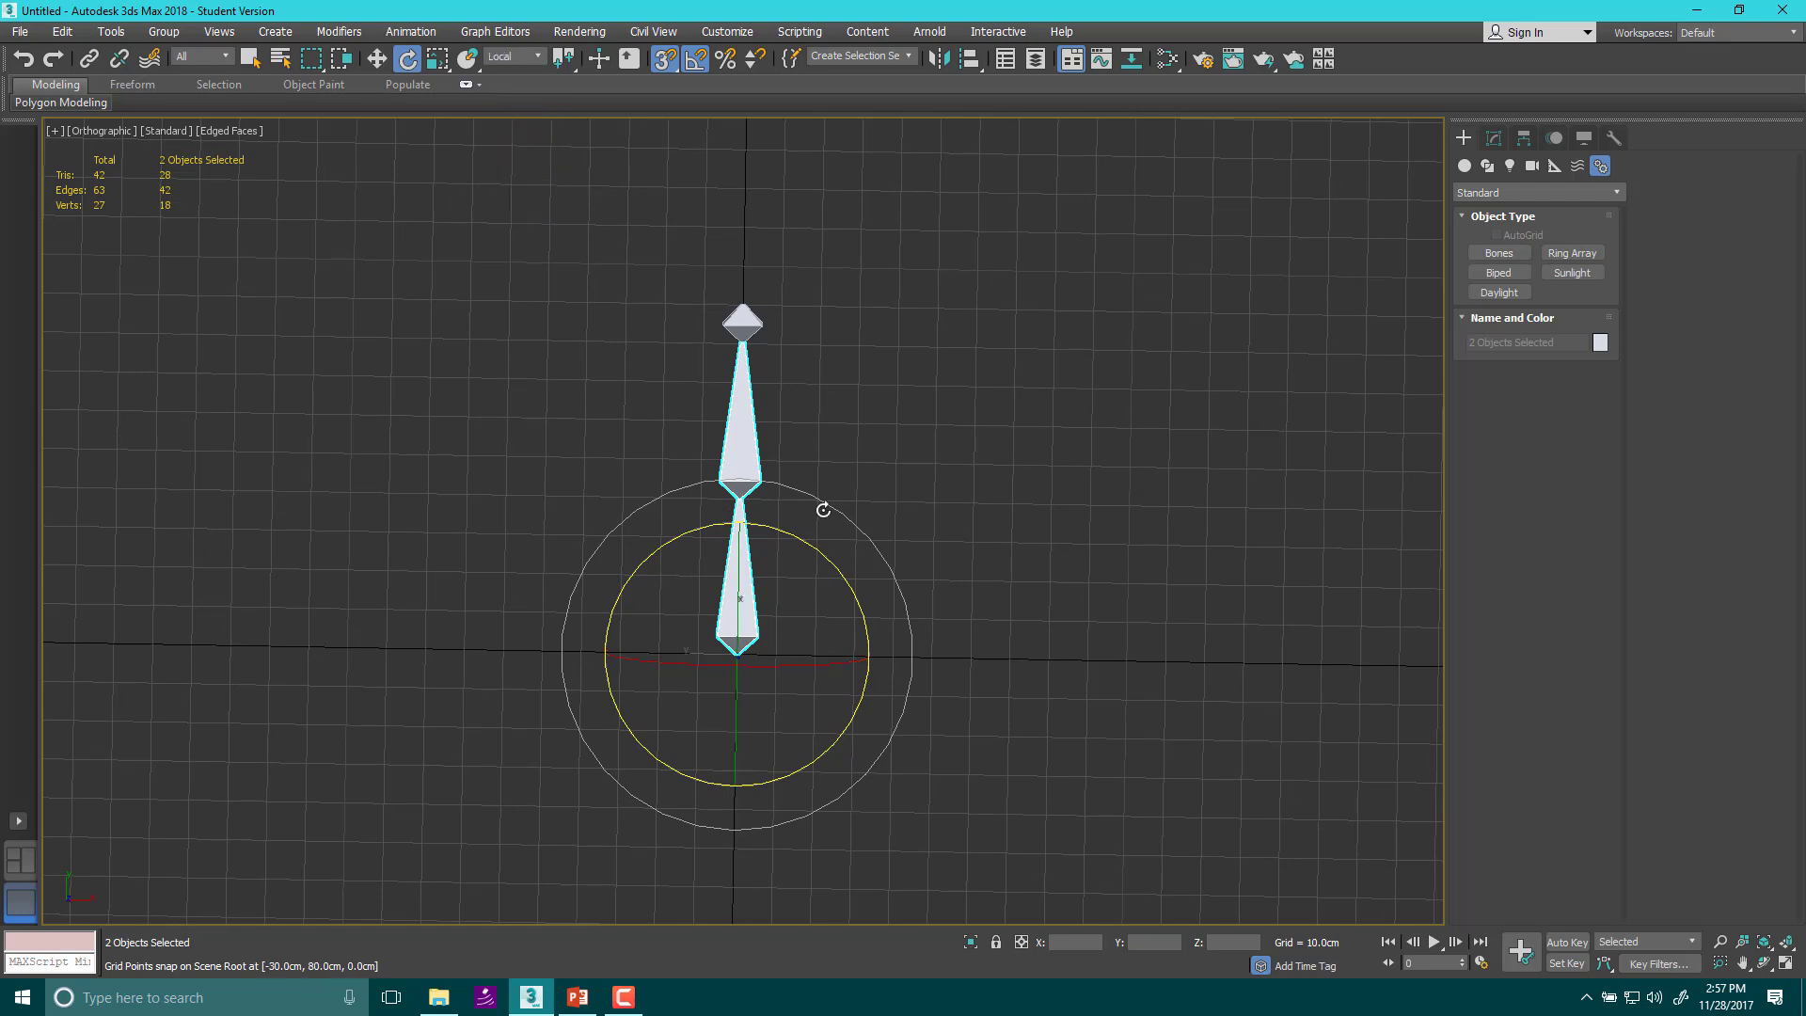
Select only the root bone and try rotating it with the Use Pivot Point Center and Use Selection Center options
click(1052, 555)
click(718, 640)
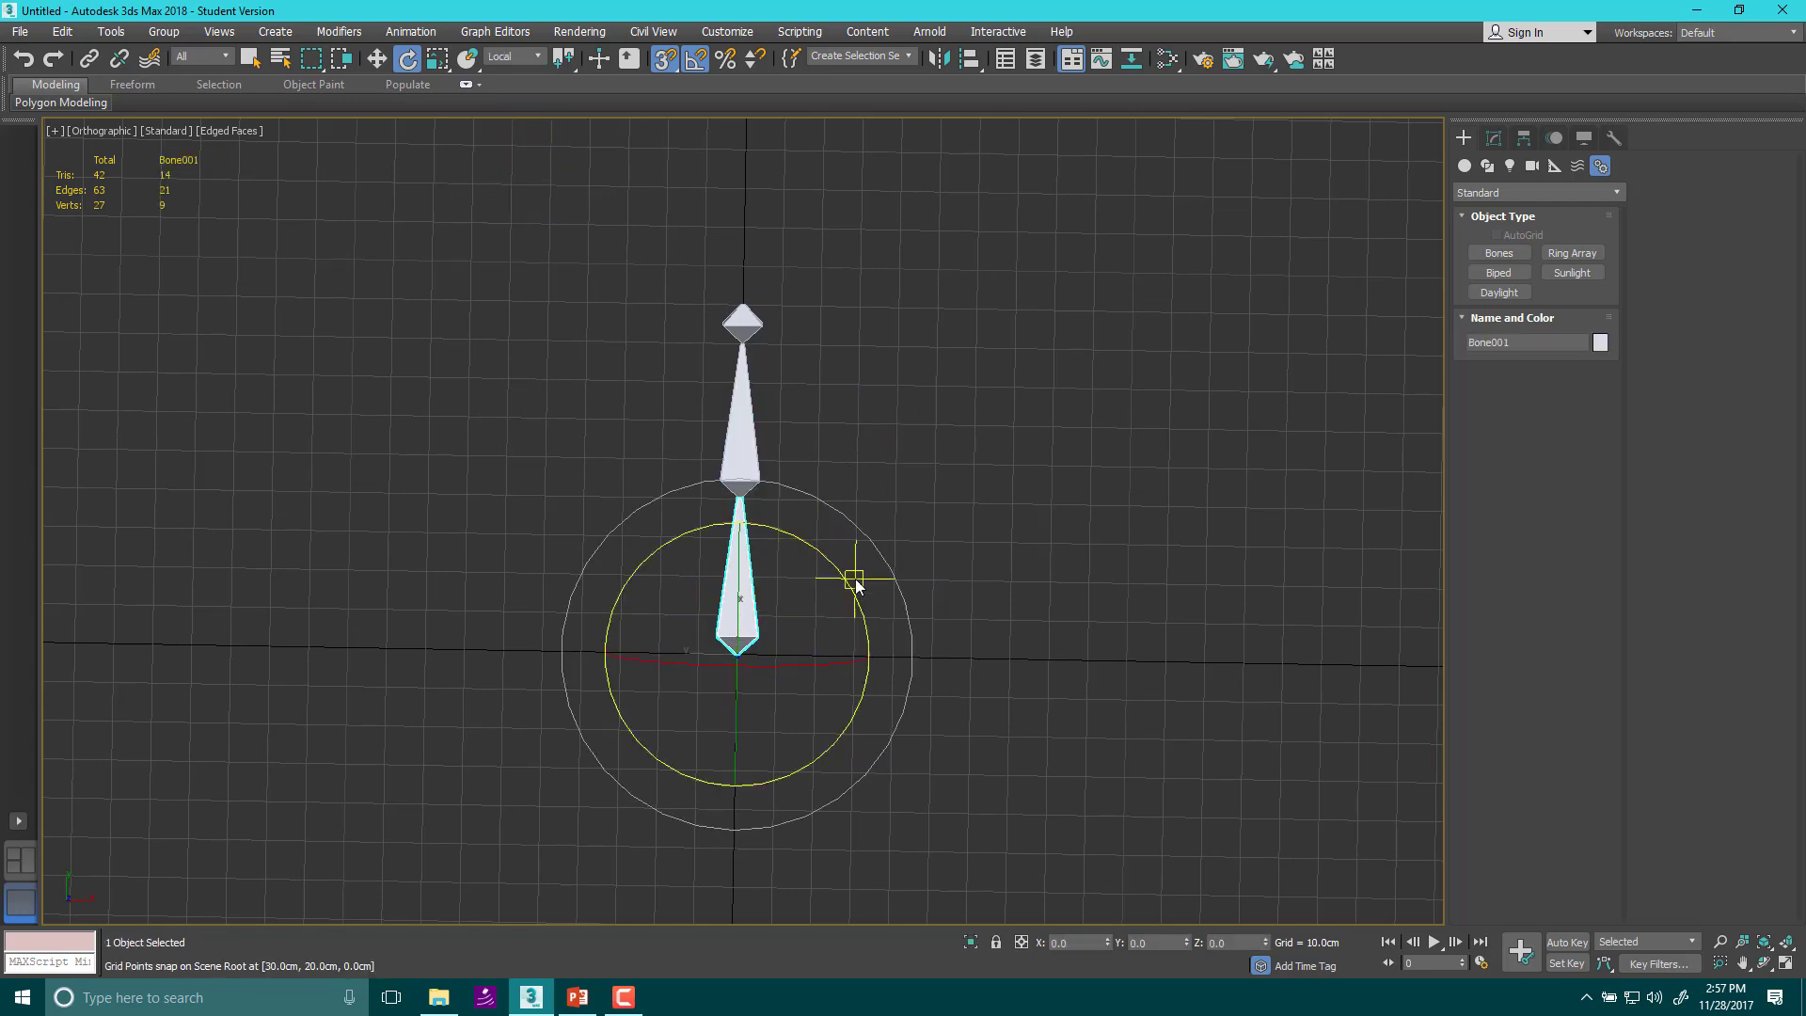
click(566, 62)
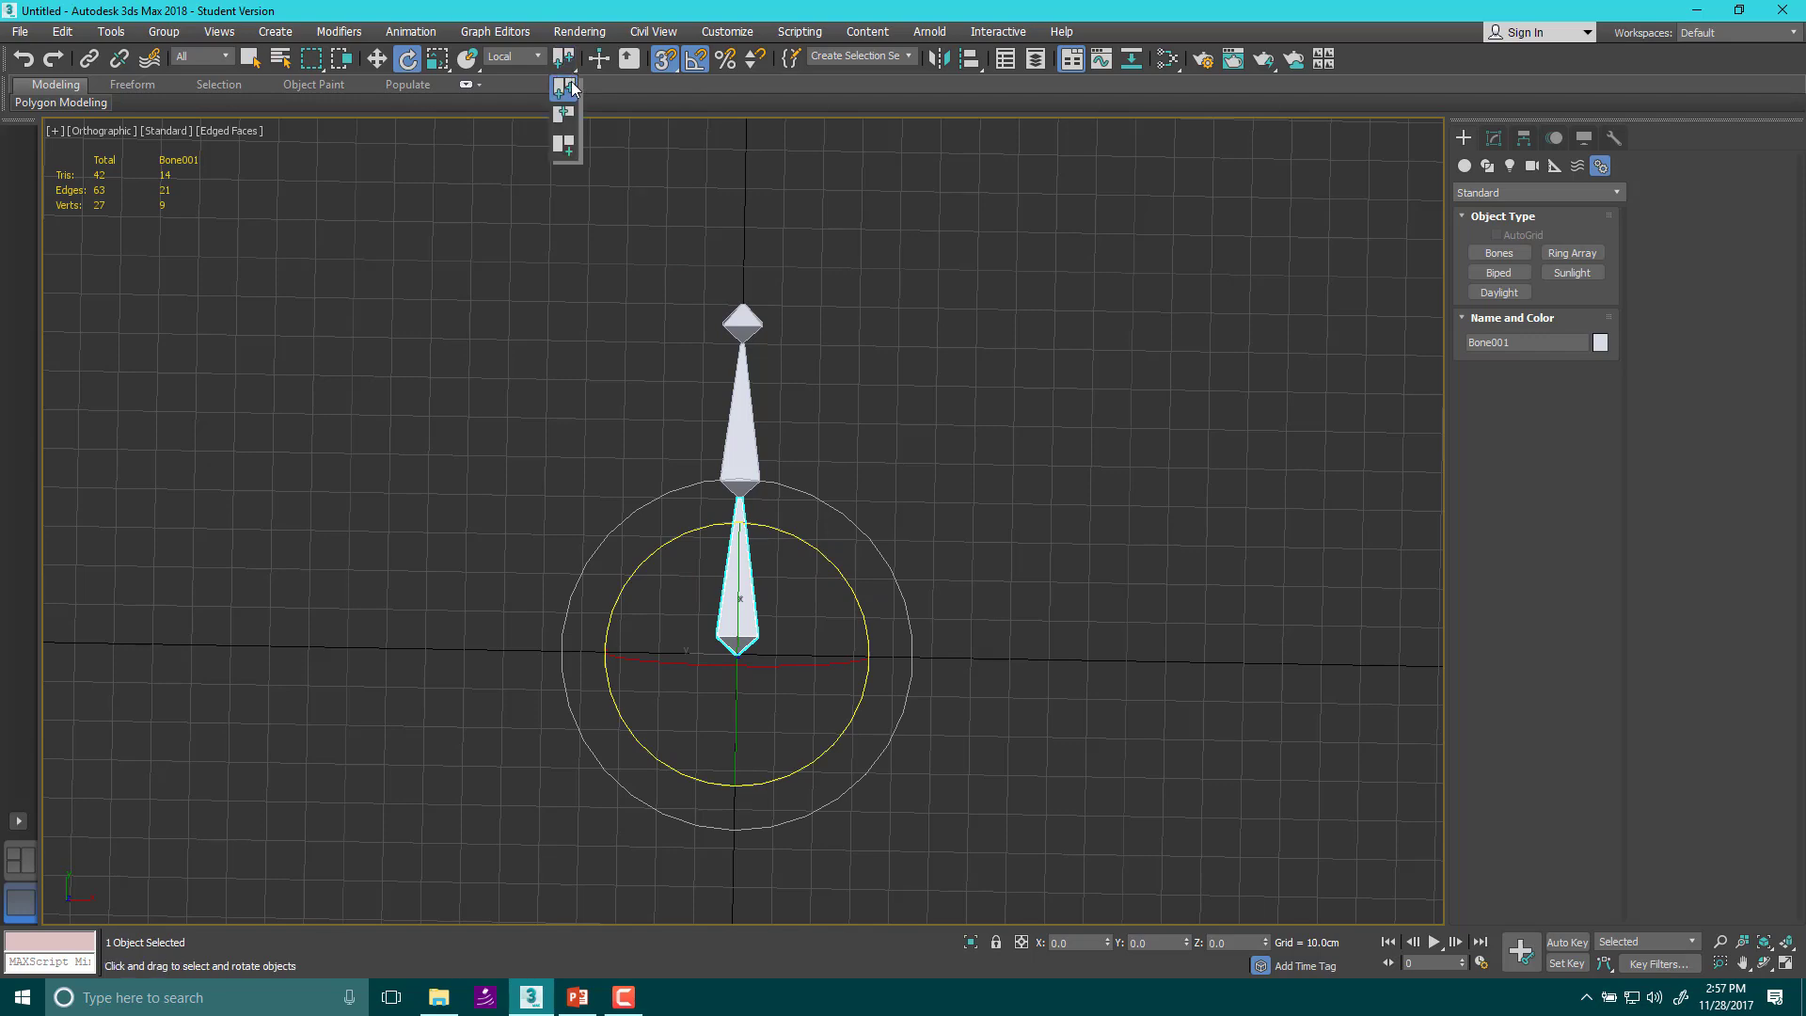
click(571, 88)
click(568, 61)
click(568, 114)
drag(875, 565, 843, 455)
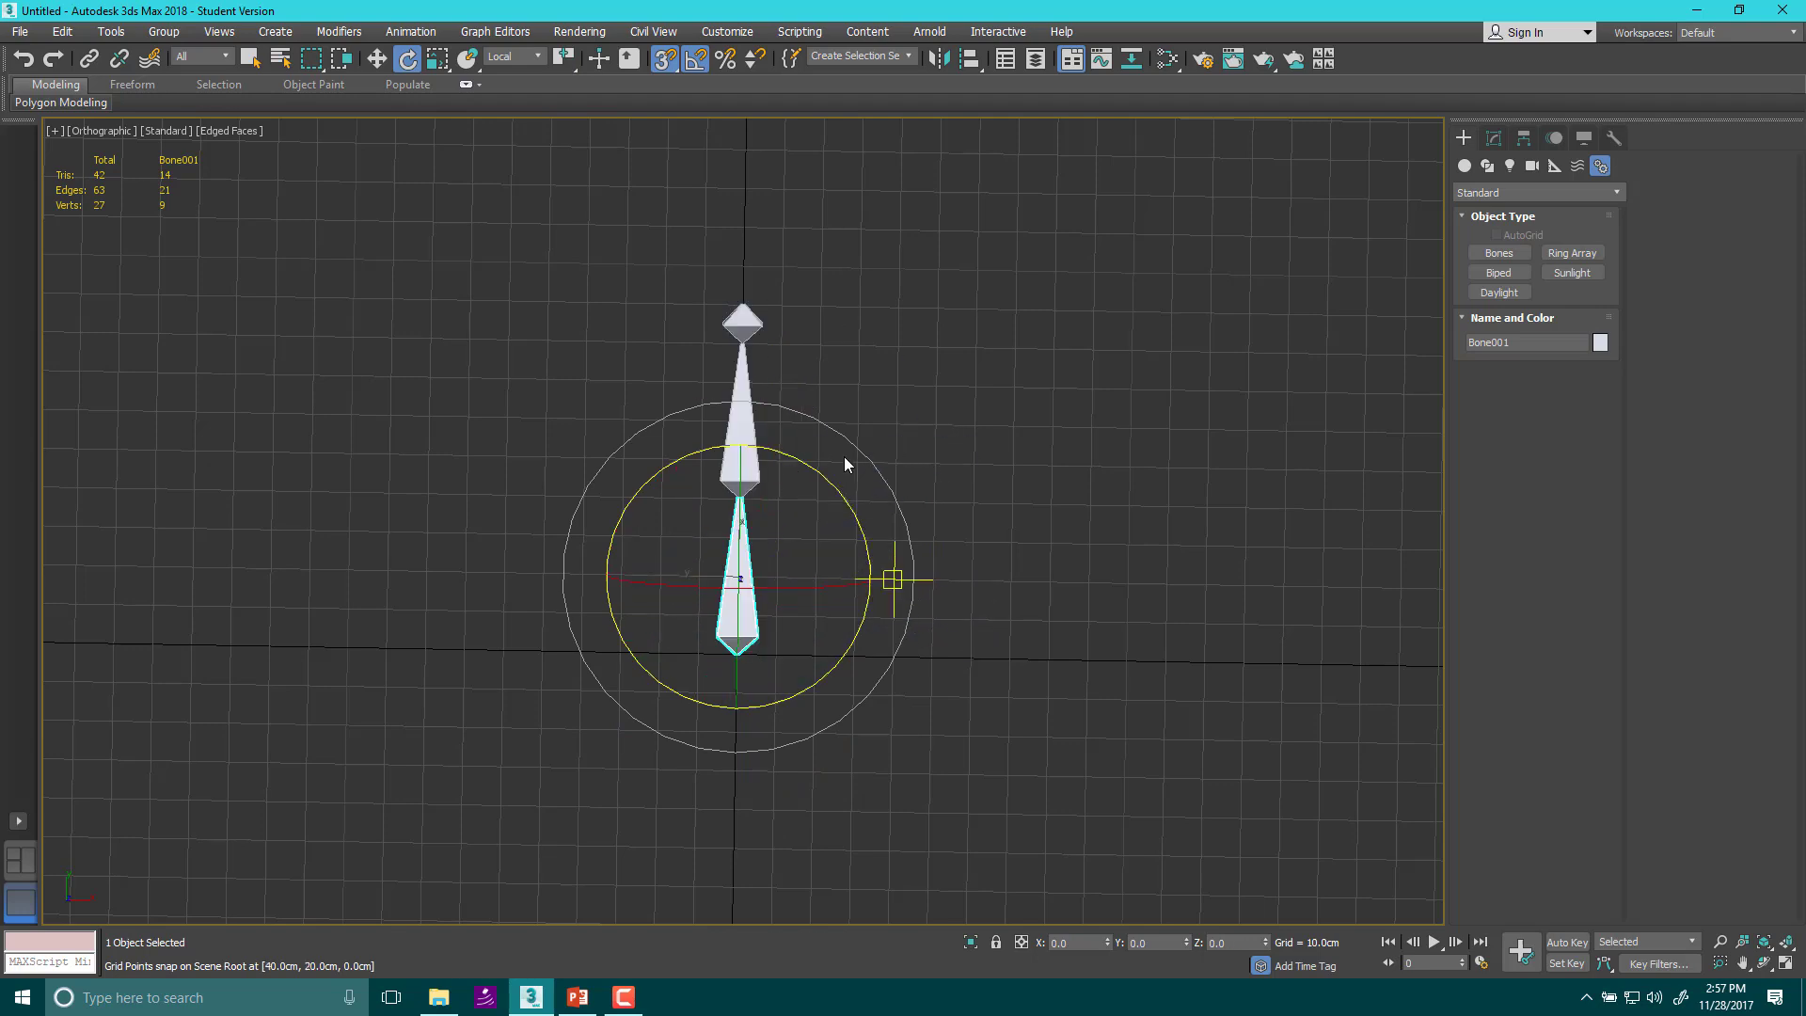
Try rotating the root bone with its center set to Use Transform Coordinate Center
click(574, 62)
click(565, 144)
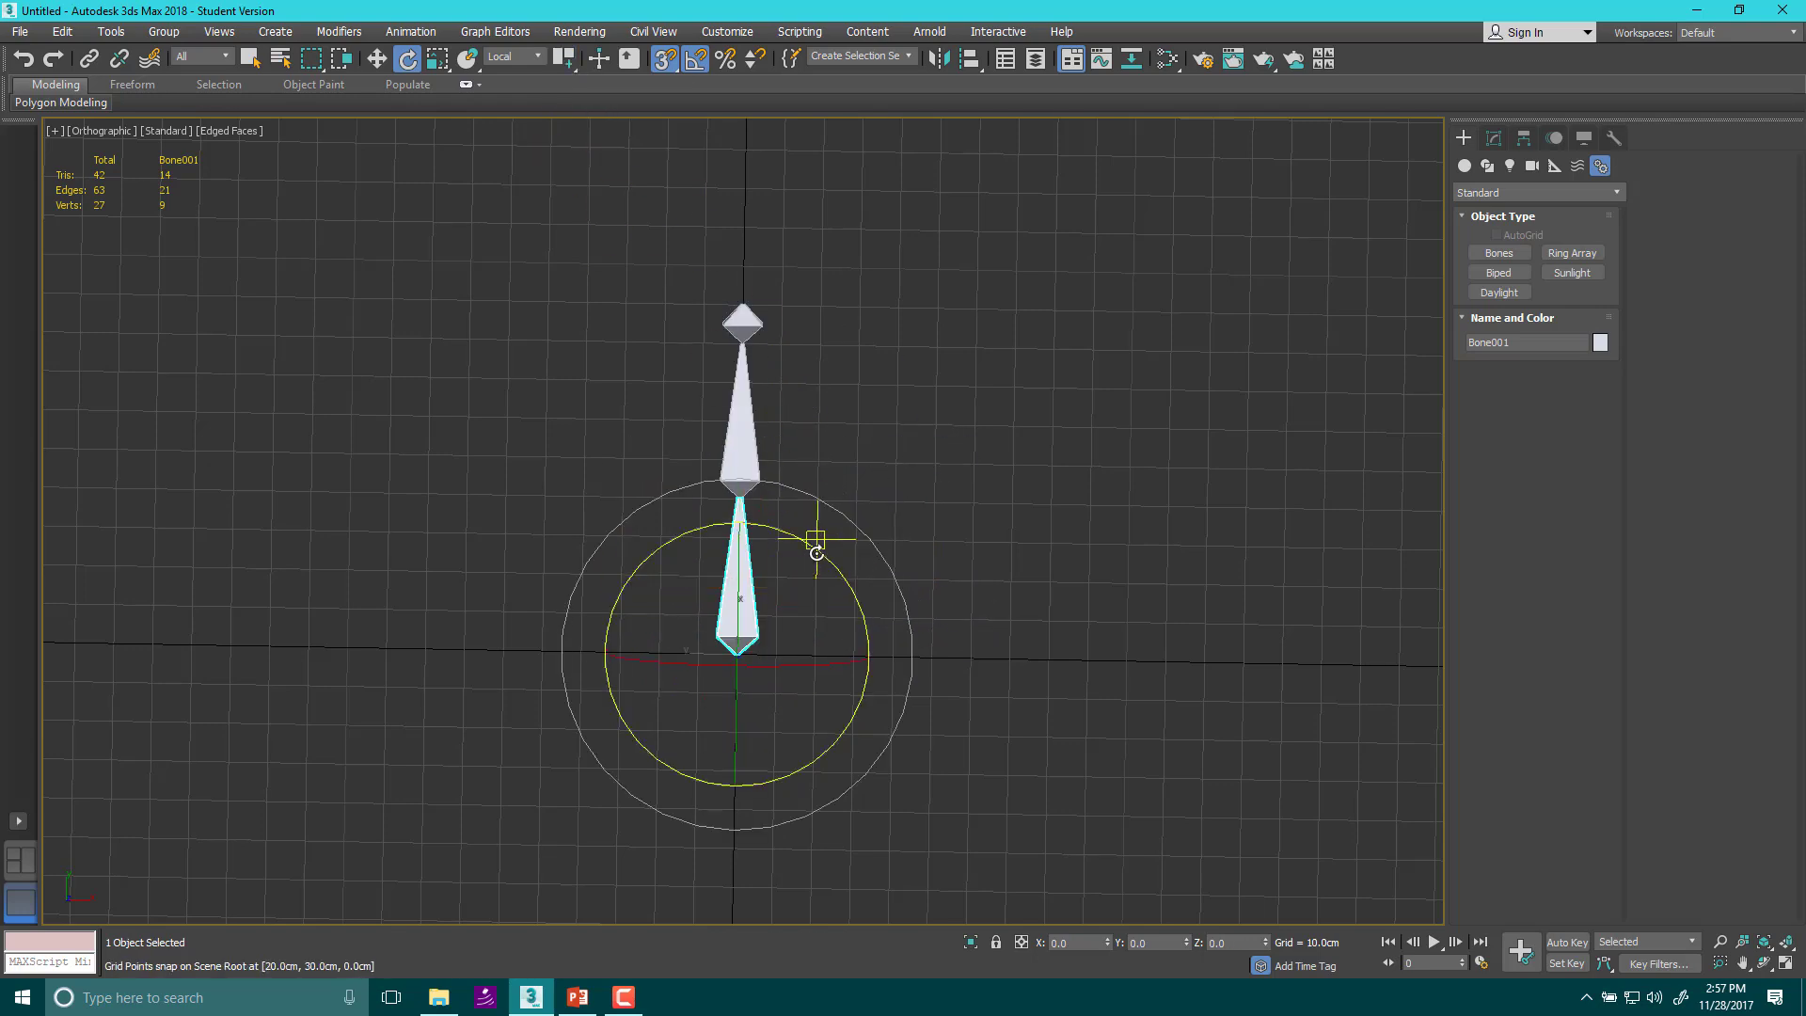
drag(816, 553, 866, 621)
Select the root and middle bones and try rotating them together using the Transform Coordinate Center
mouse_move(810, 565)
mouse_down()
mouse_move(862, 556)
mouse_move(931, 715)
mouse_move(828, 583)
mouse_up()
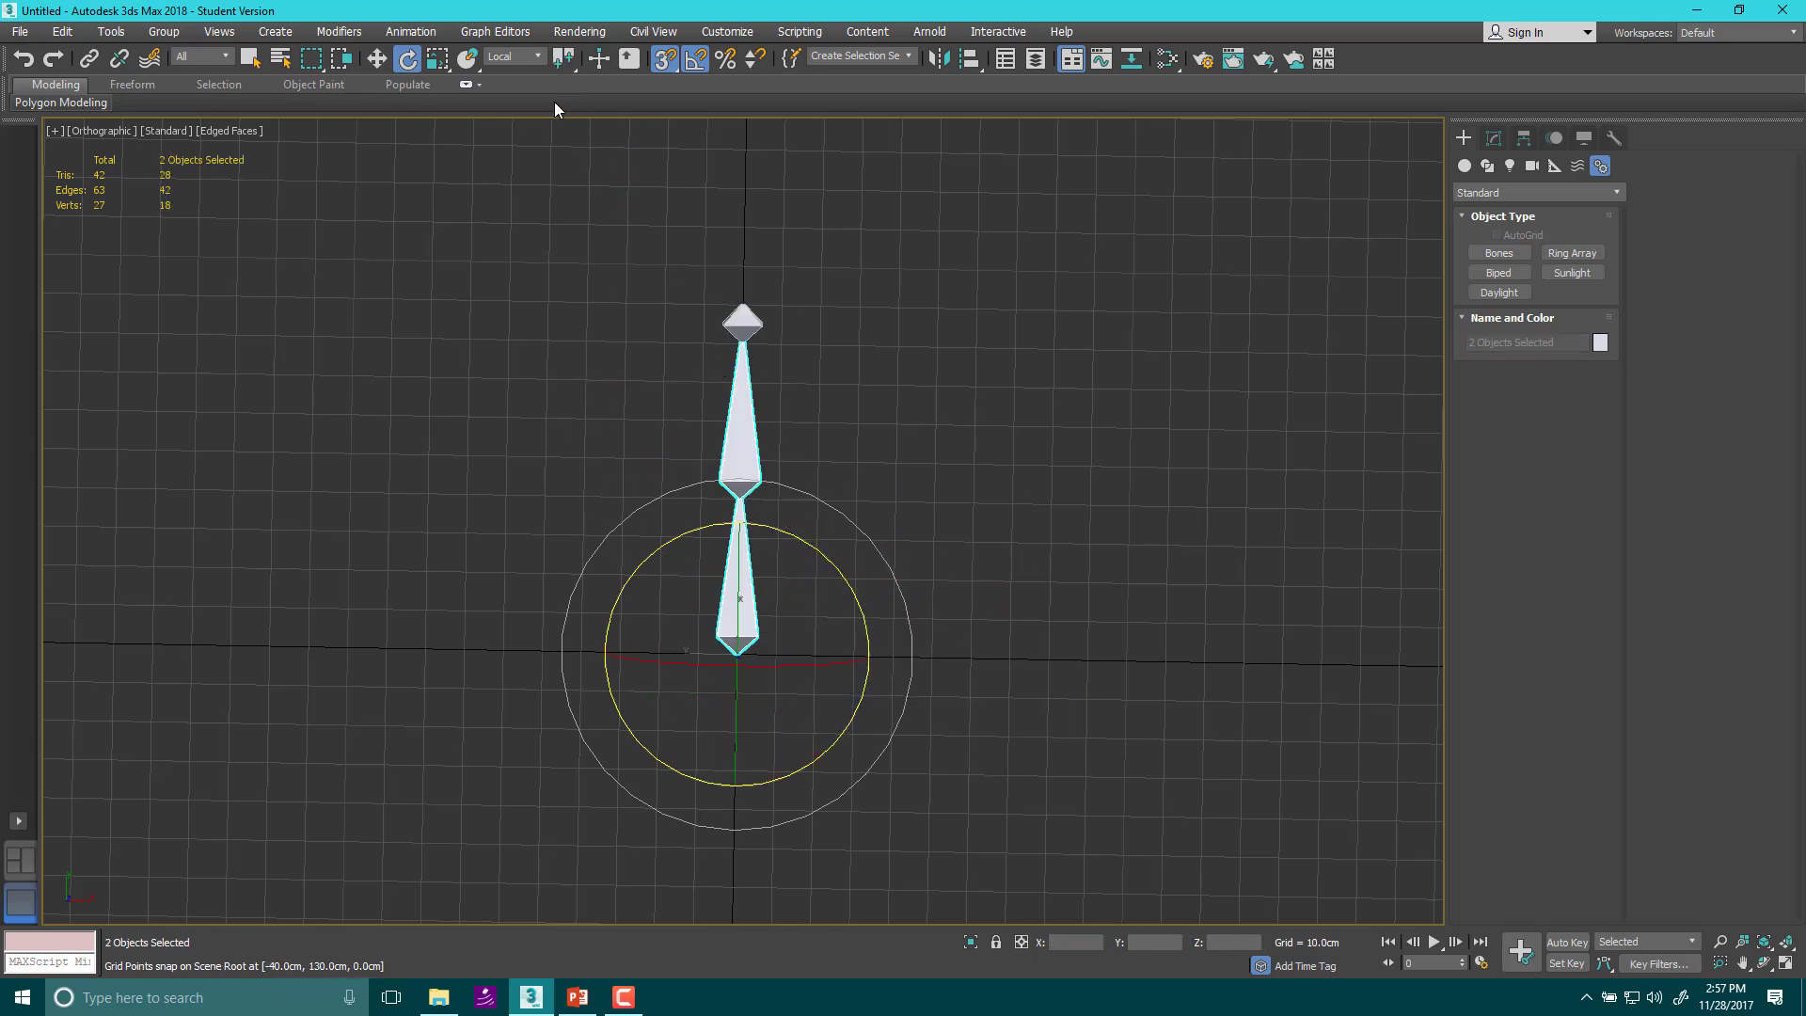
click(559, 64)
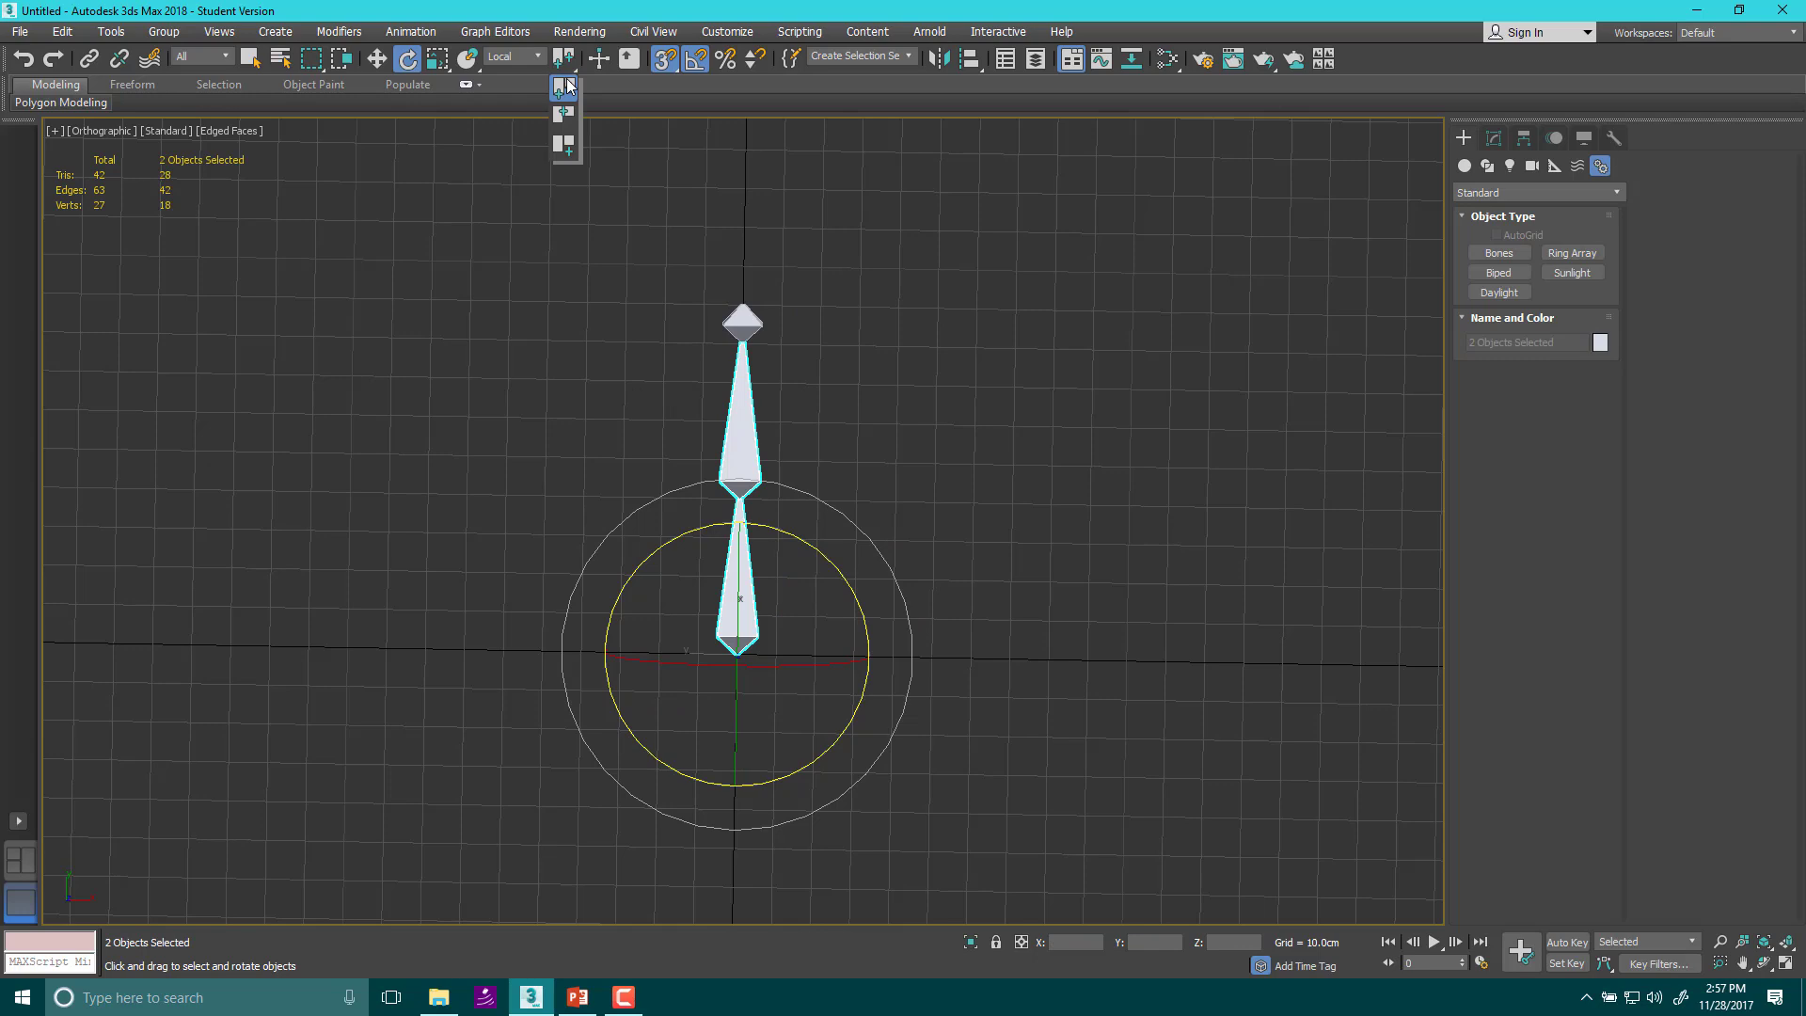
click(564, 143)
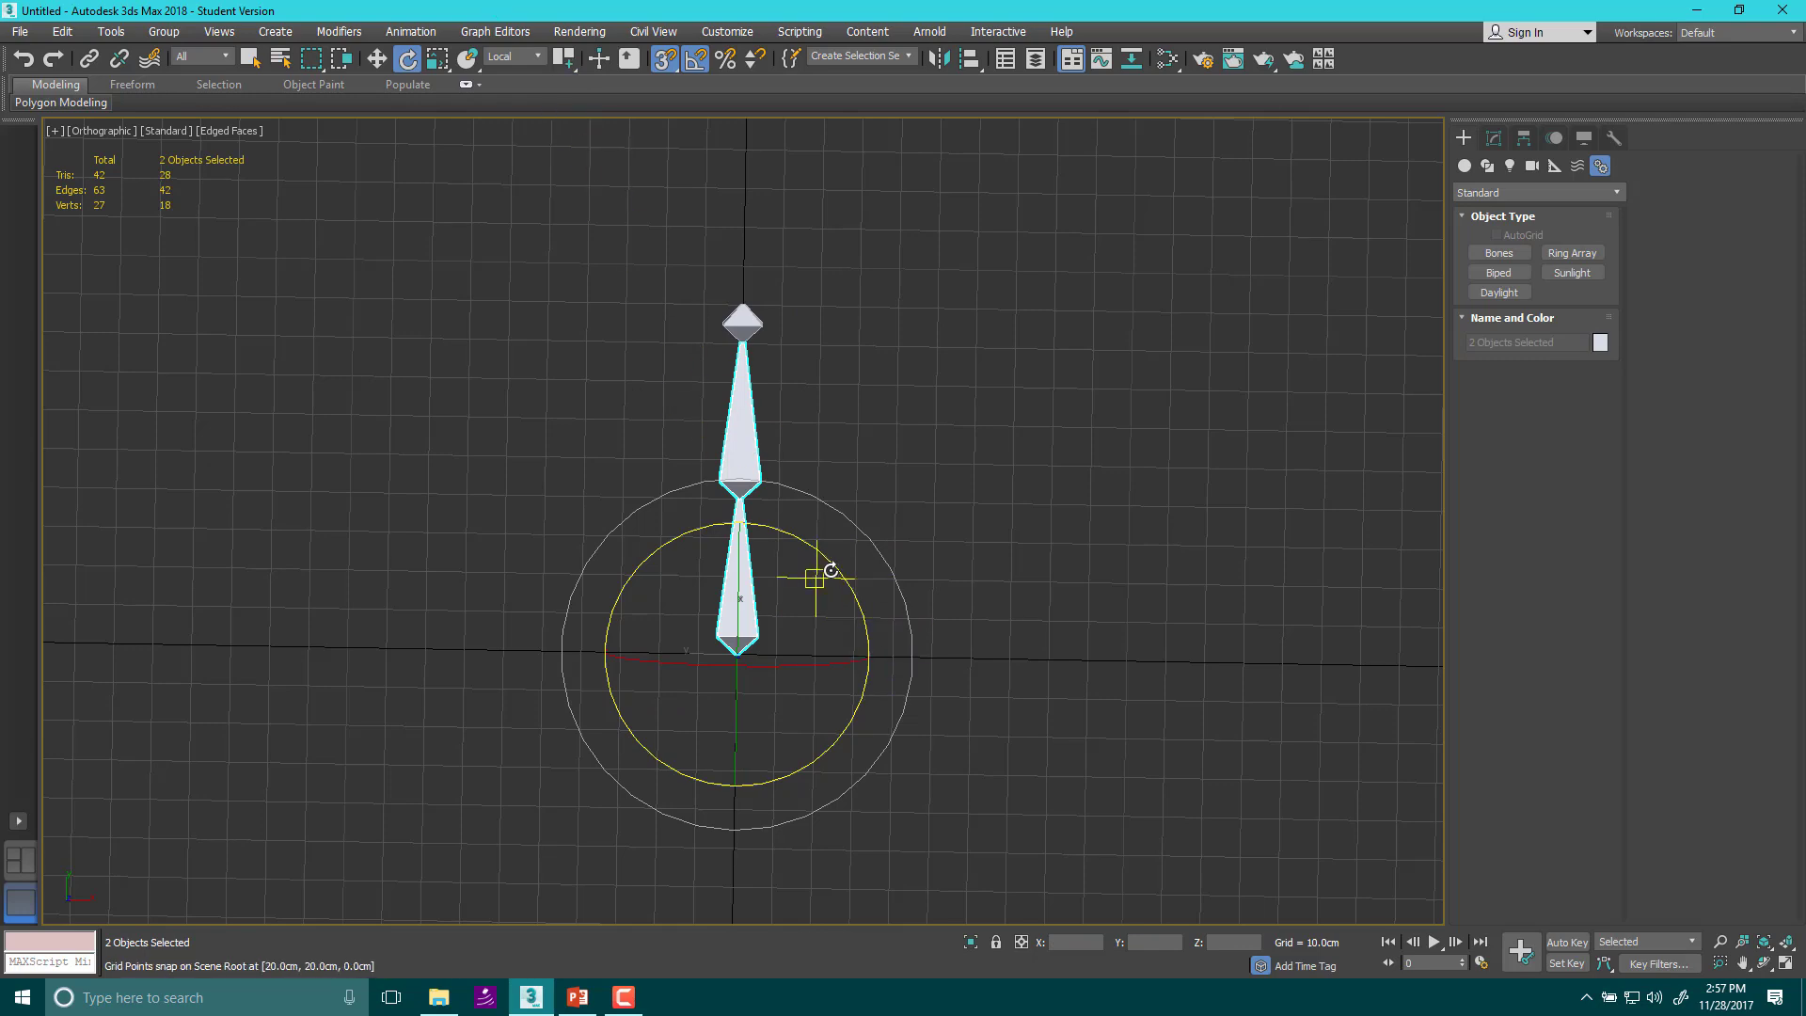
drag(831, 570, 680, 321)
Try rotating the root and middle bones with Use Selection Center, and examine the gizmo from other angles
drag(563, 53, 574, 107)
drag(864, 523, 815, 612)
alt+middle_drag(915, 592, 828, 571)
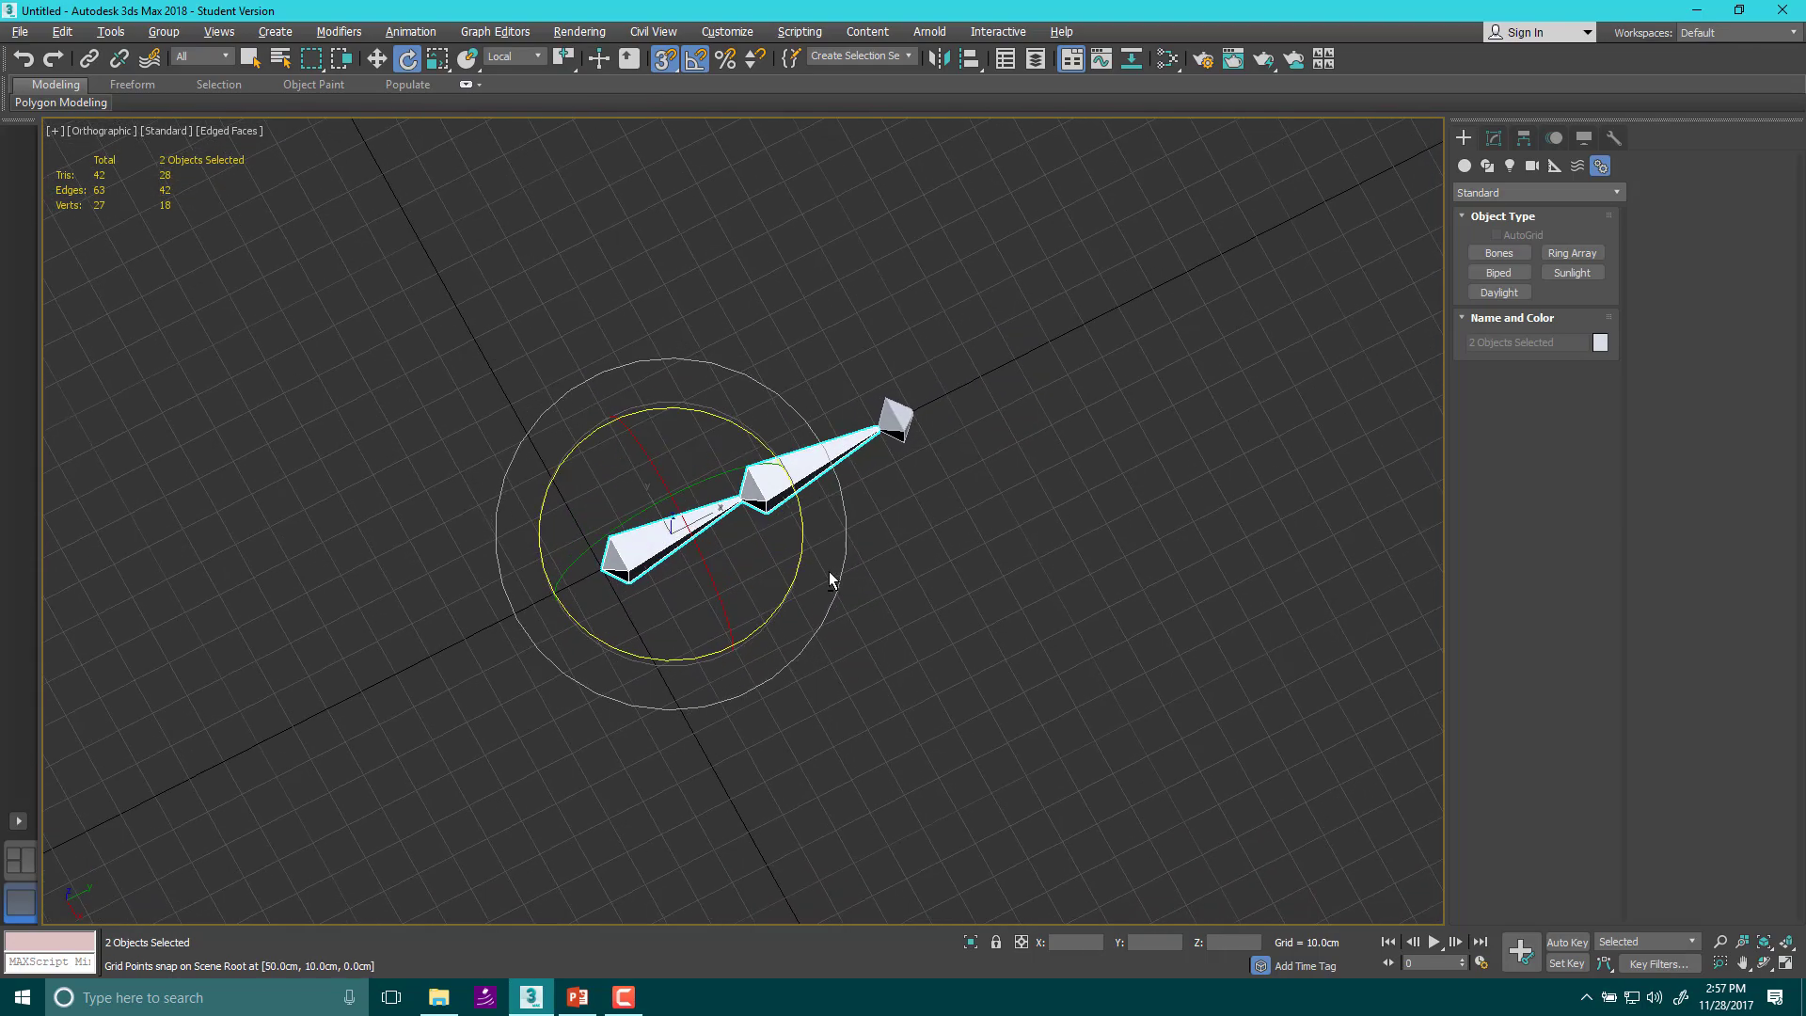
alt+middle_drag(815, 284, 765, 262)
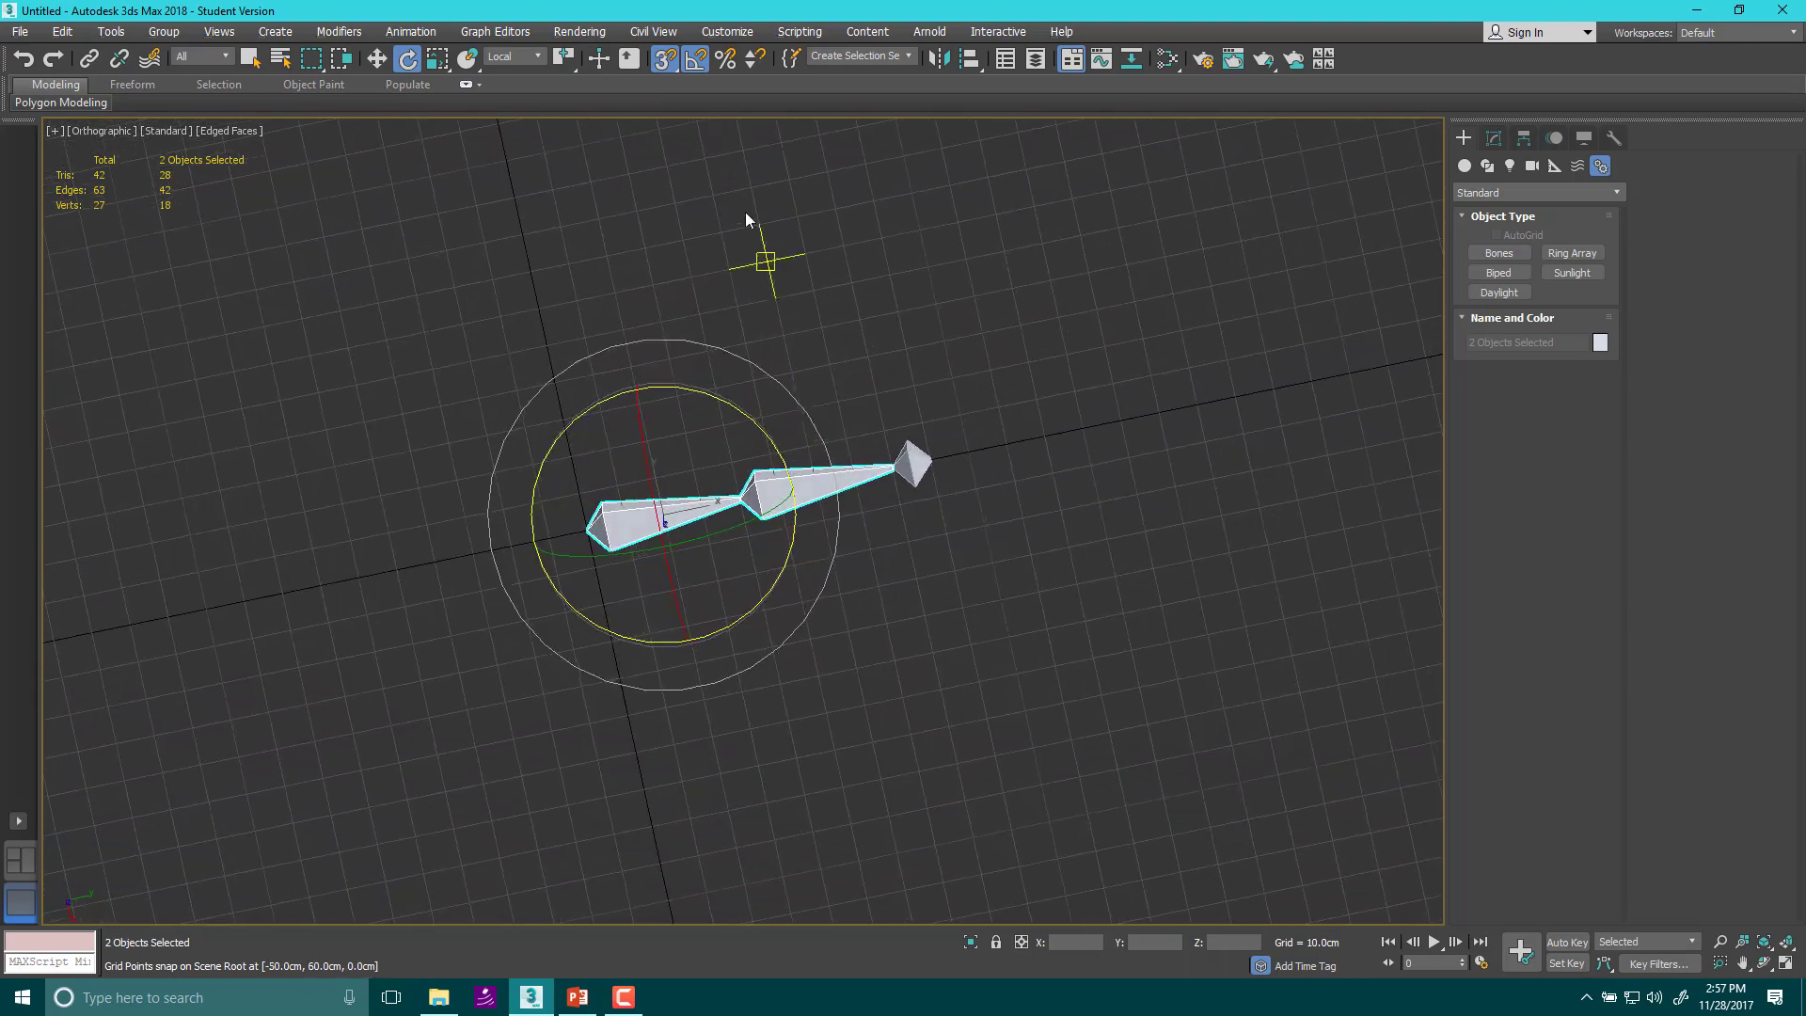
alt+middle_drag(443, 370, 613, 425)
In the Top view, rotate the root and middle bones clockwise about their local Z axes with Use Pivot Point Center
key(t)
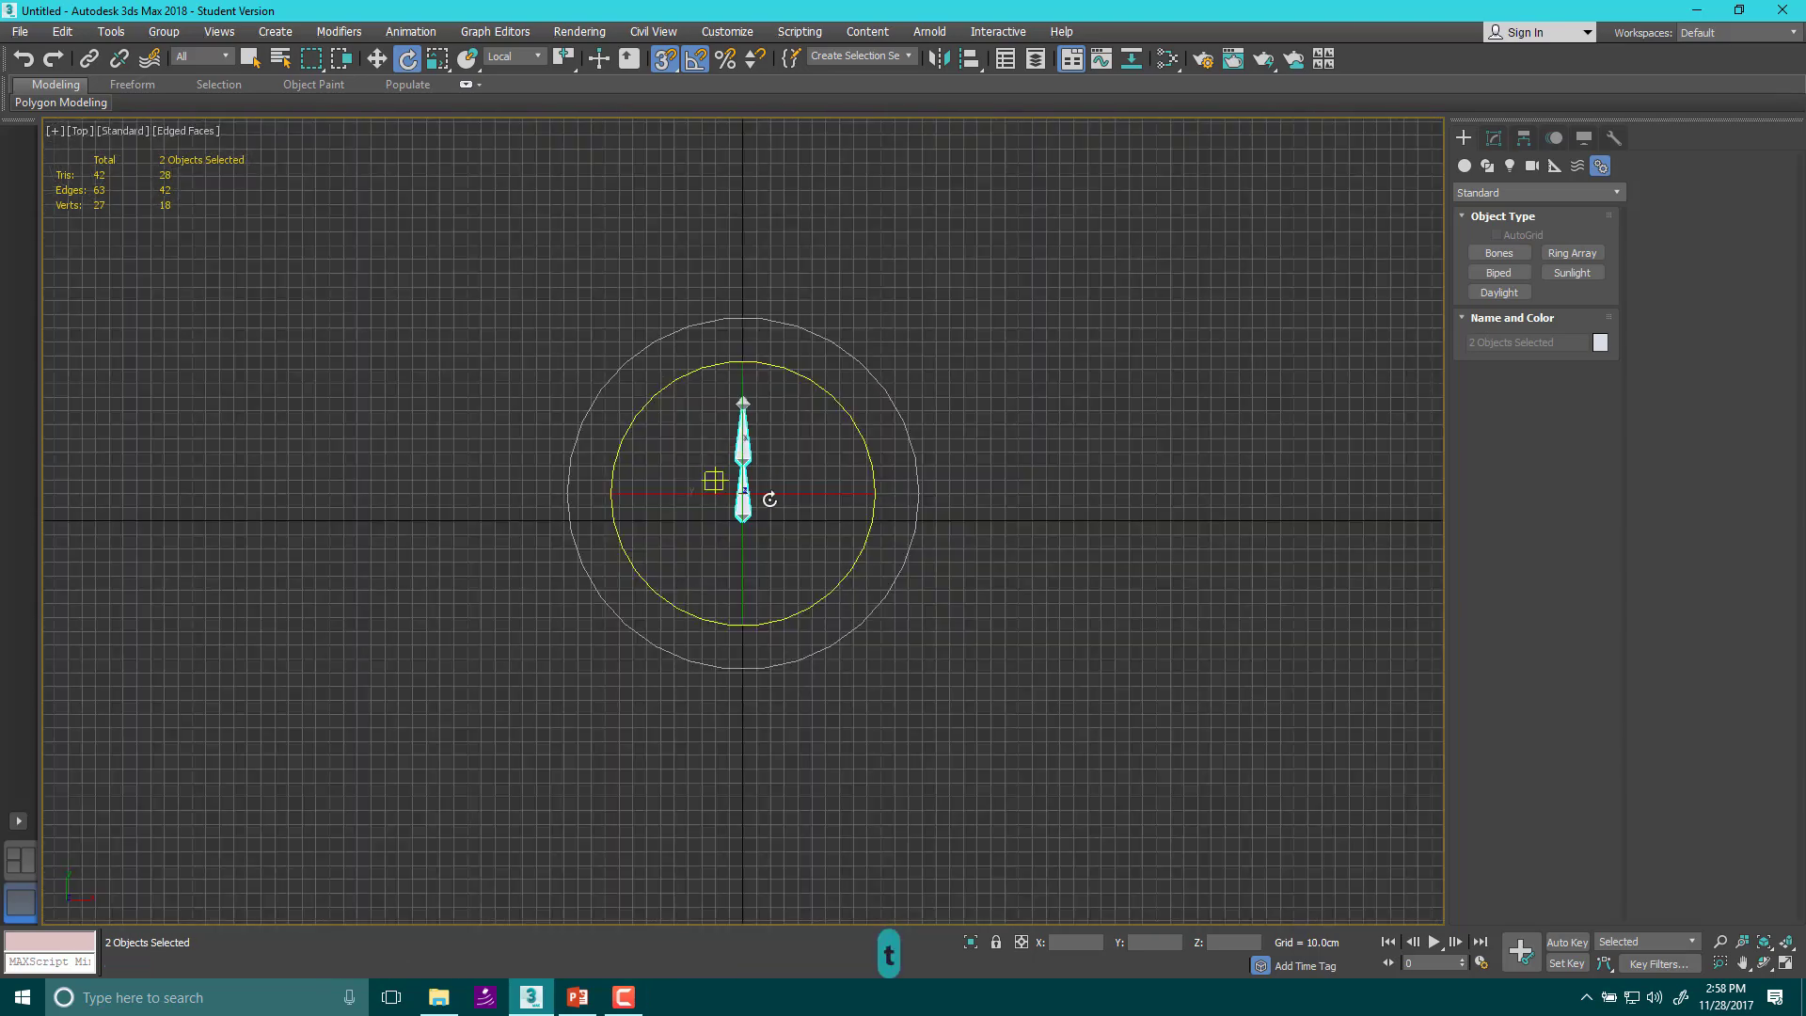
click(565, 59)
click(565, 89)
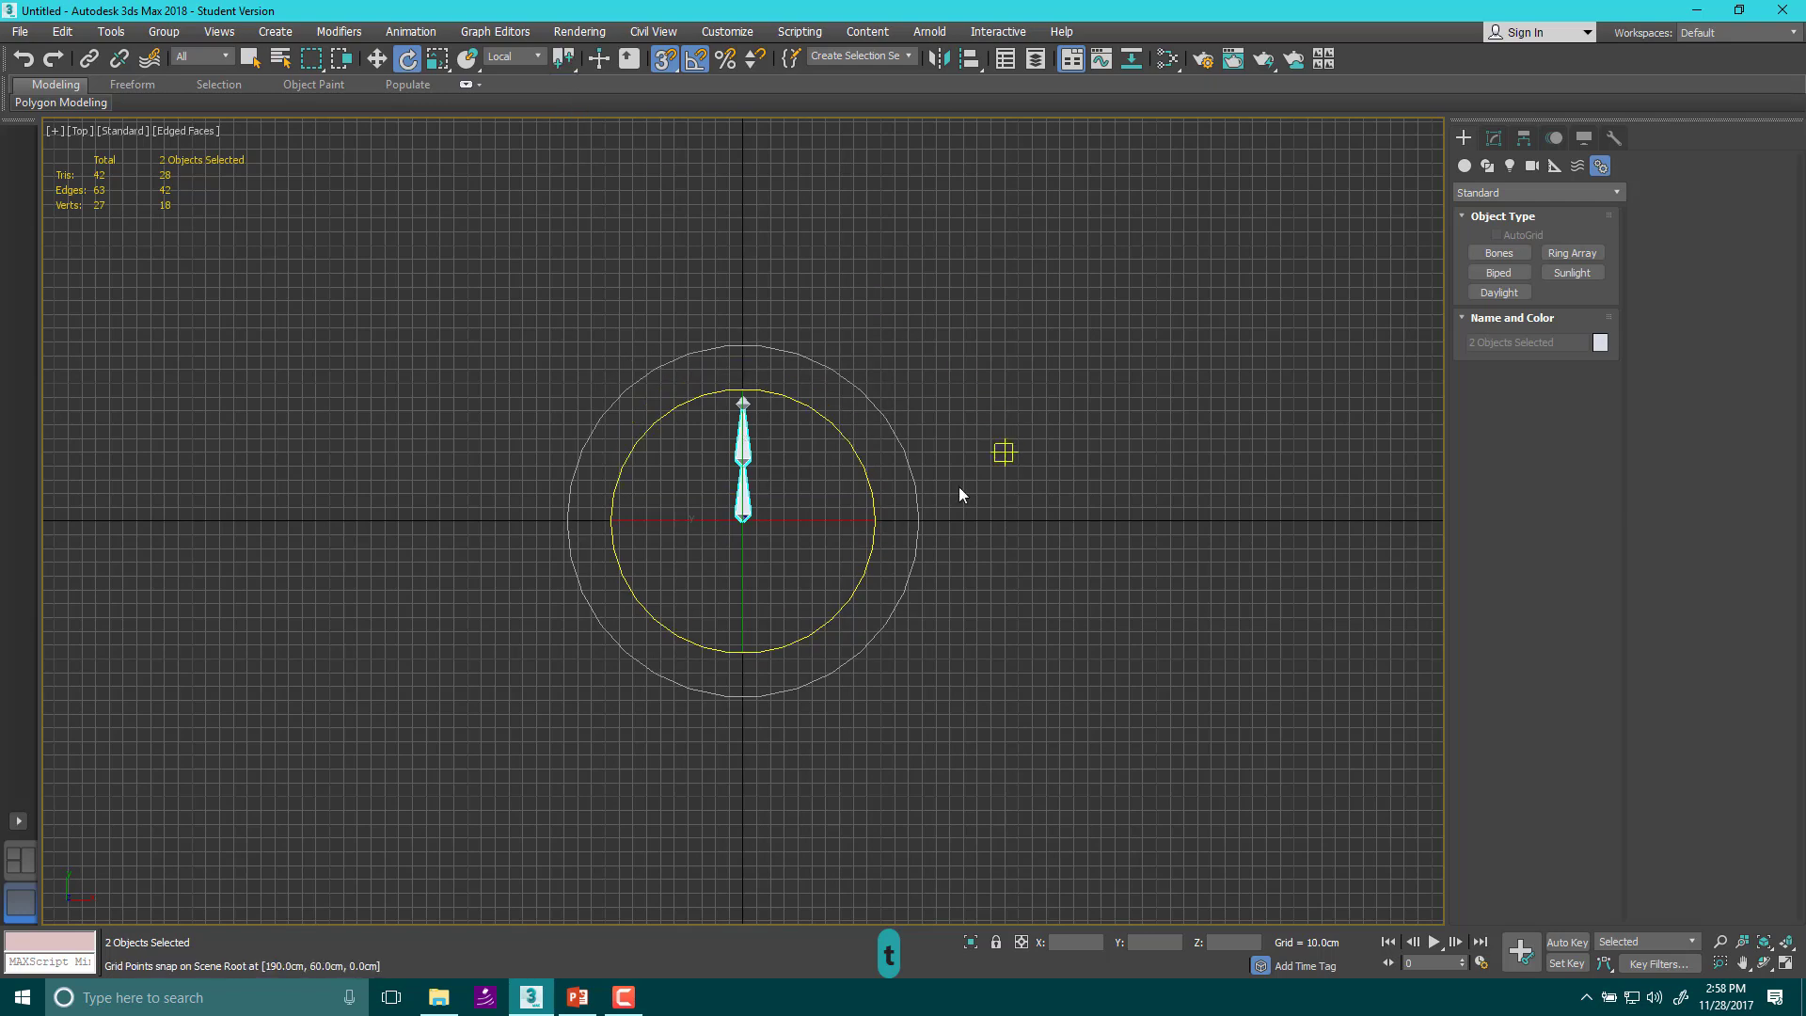
scroll(769, 494, up, 5)
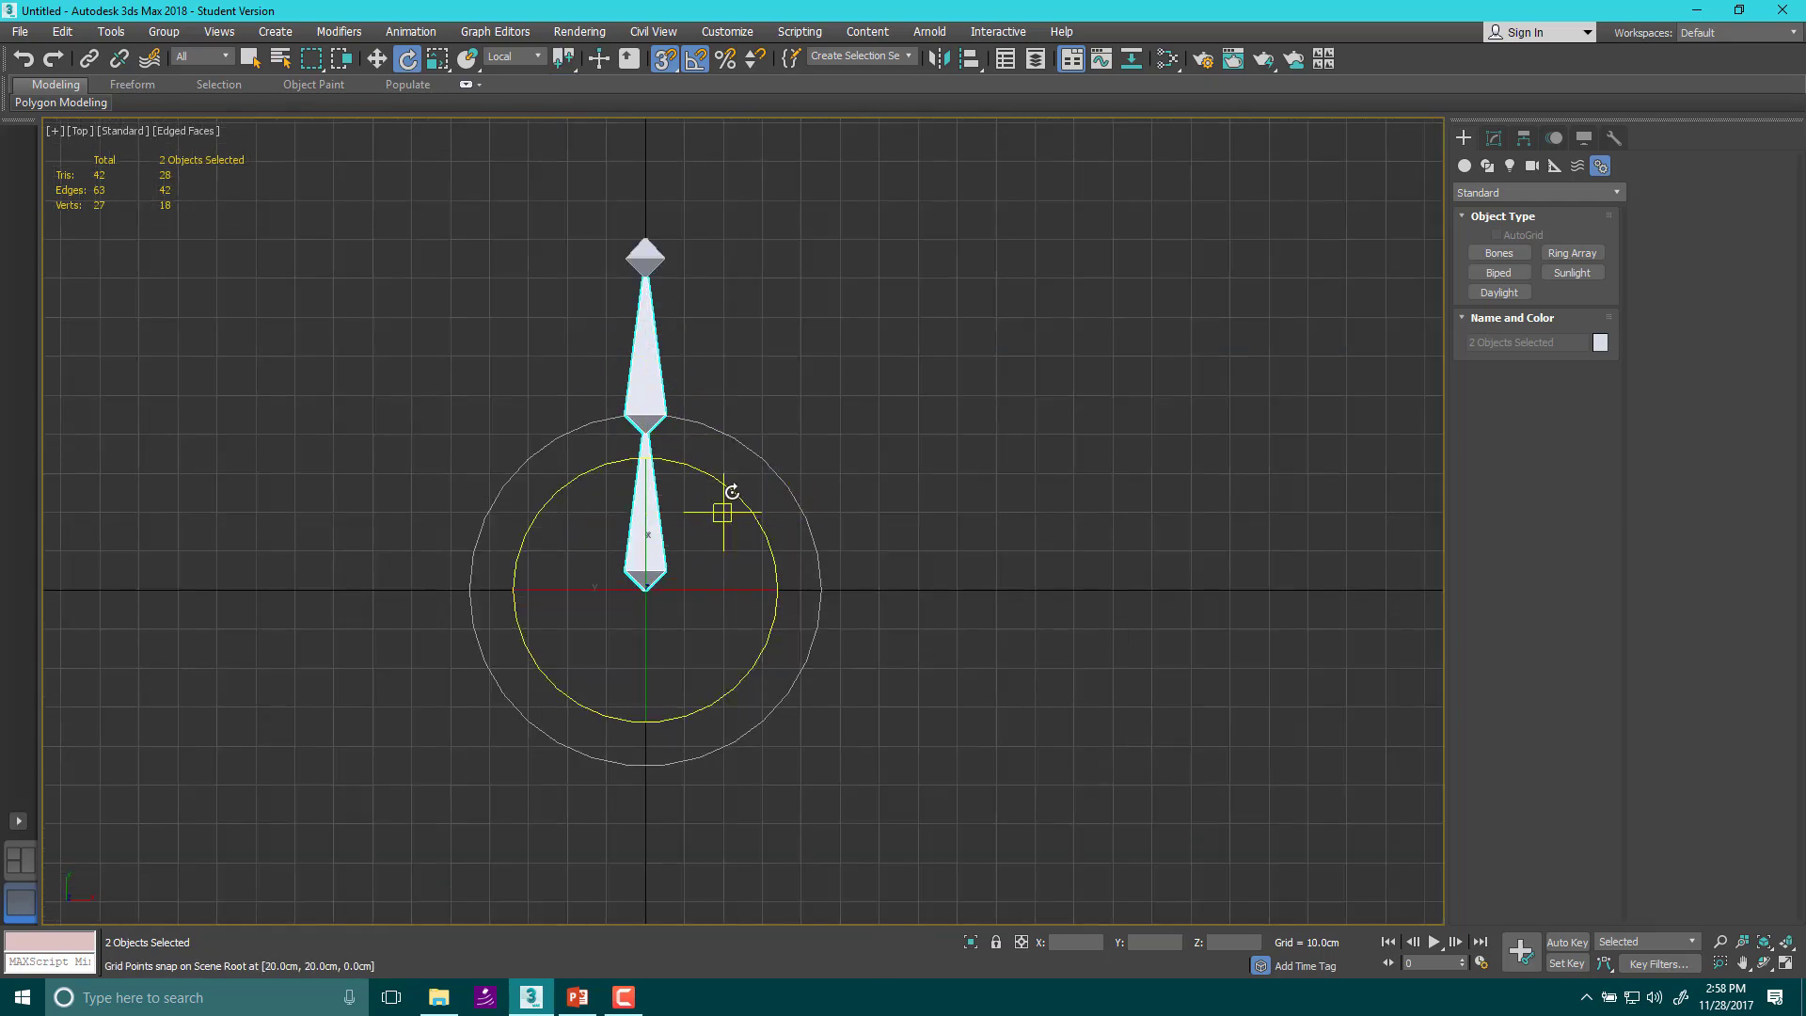
mouse_move(732, 491)
mouse_down()
mouse_move(748, 535)
mouse_move(766, 515)
mouse_move(697, 428)
mouse_move(757, 491)
mouse_up()
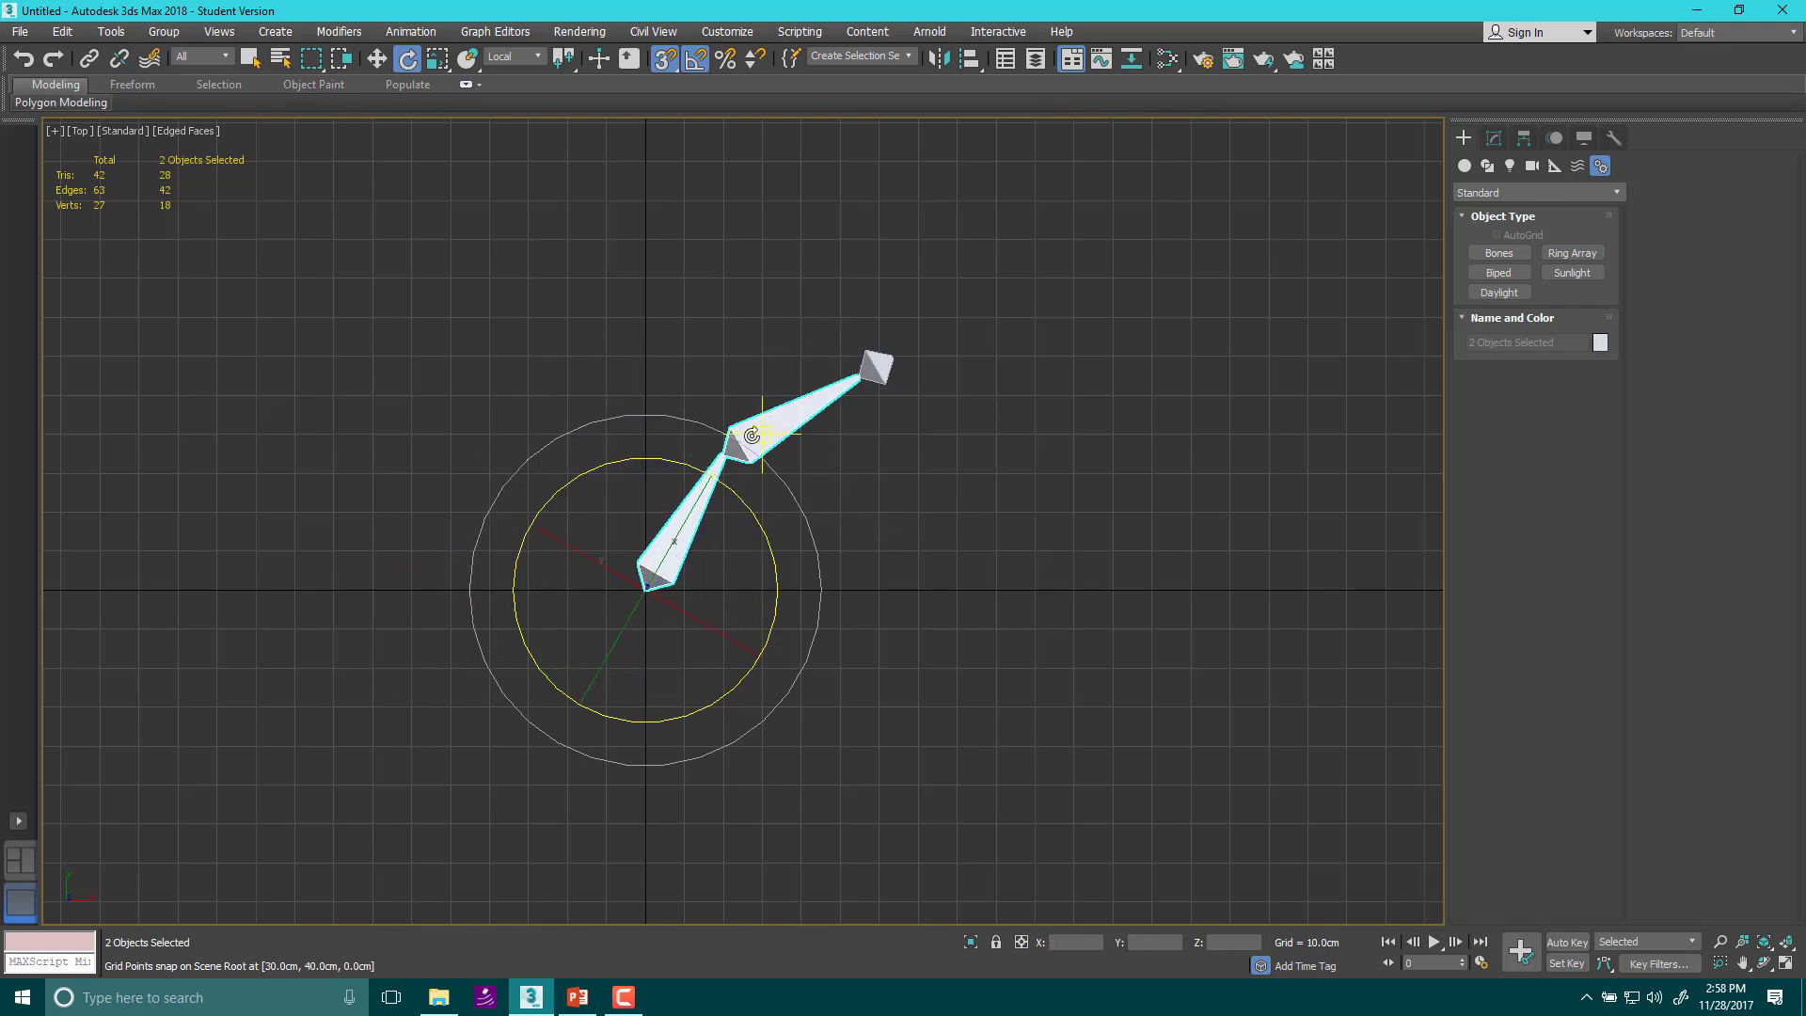
Select the middle bone and try moving it in its local XY plane
click(753, 435)
key(w)
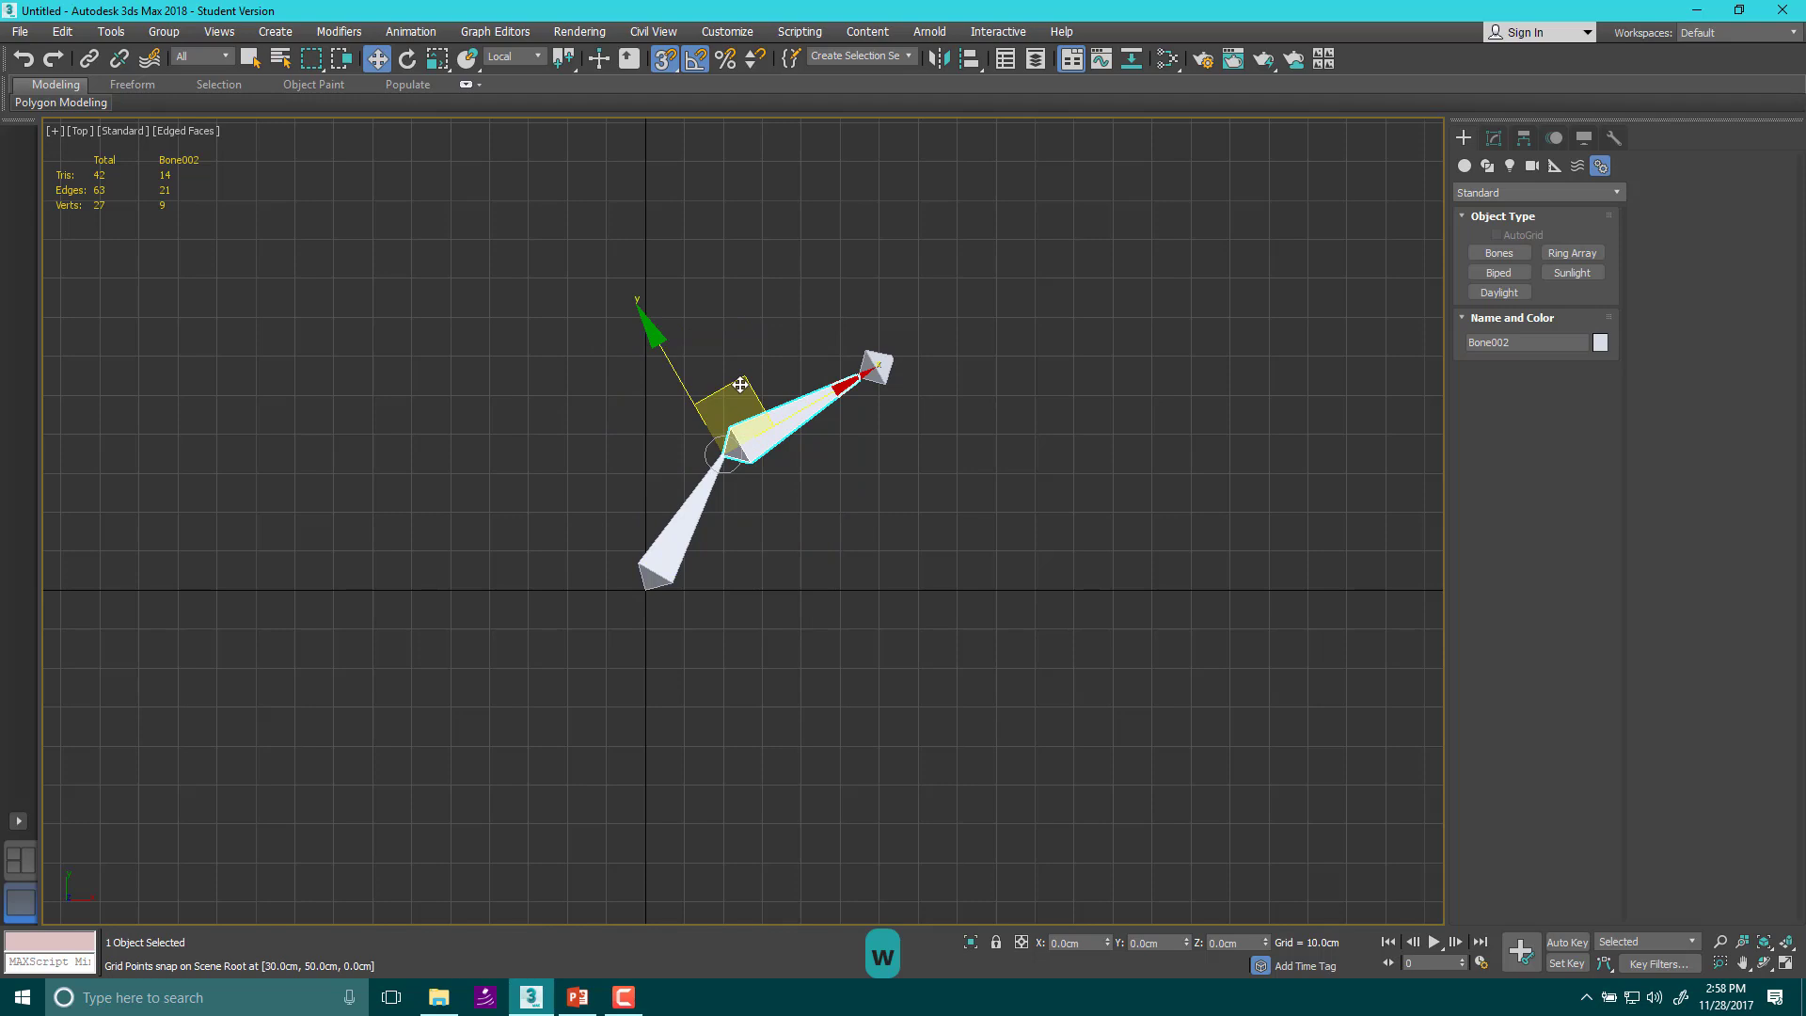
mouse_move(739, 425)
mouse_down()
mouse_move(602, 404)
mouse_move(500, 445)
mouse_move(800, 453)
mouse_move(752, 428)
mouse_move(729, 442)
mouse_up()
Select the root bone and try rotating it about its local Z axis in an orbited view
click(645, 572)
mouse_move(645, 572)
alt+middle_down()
mouse_move(707, 565)
mouse_move(652, 541)
alt+middle_up()
key(e)
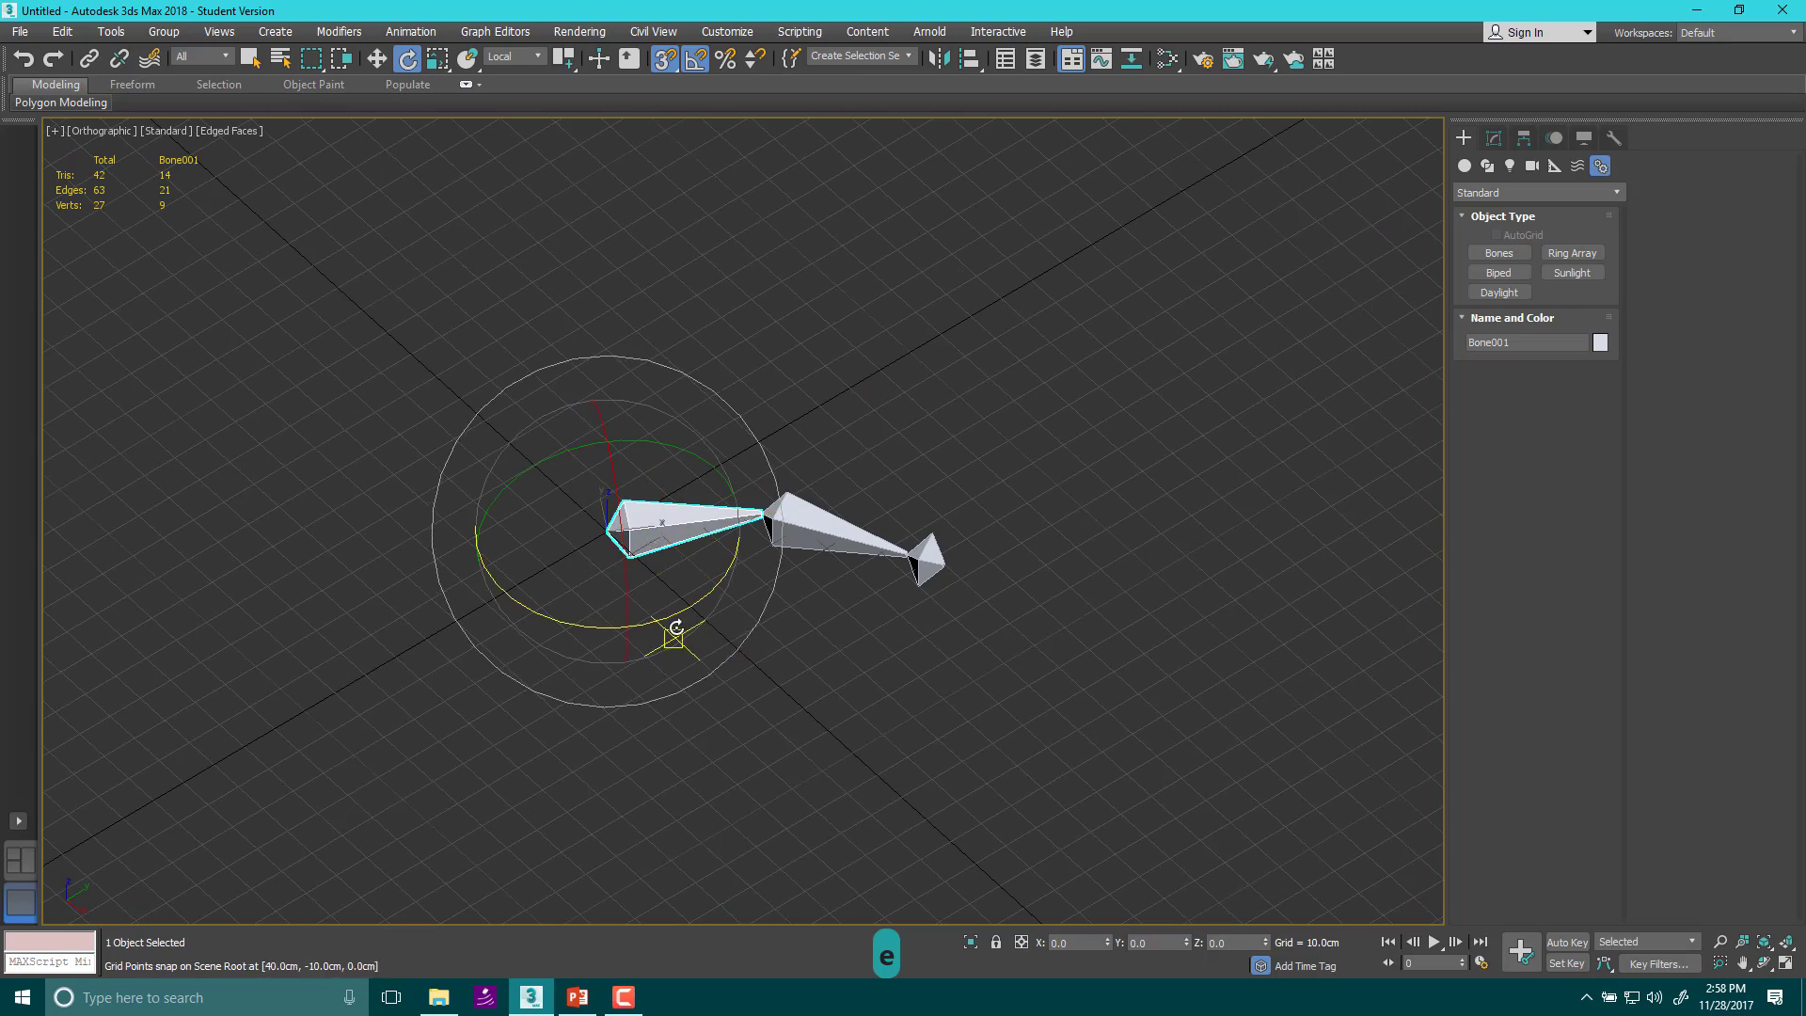
drag(672, 618, 629, 603)
alt+middle_drag(935, 511, 917, 602)
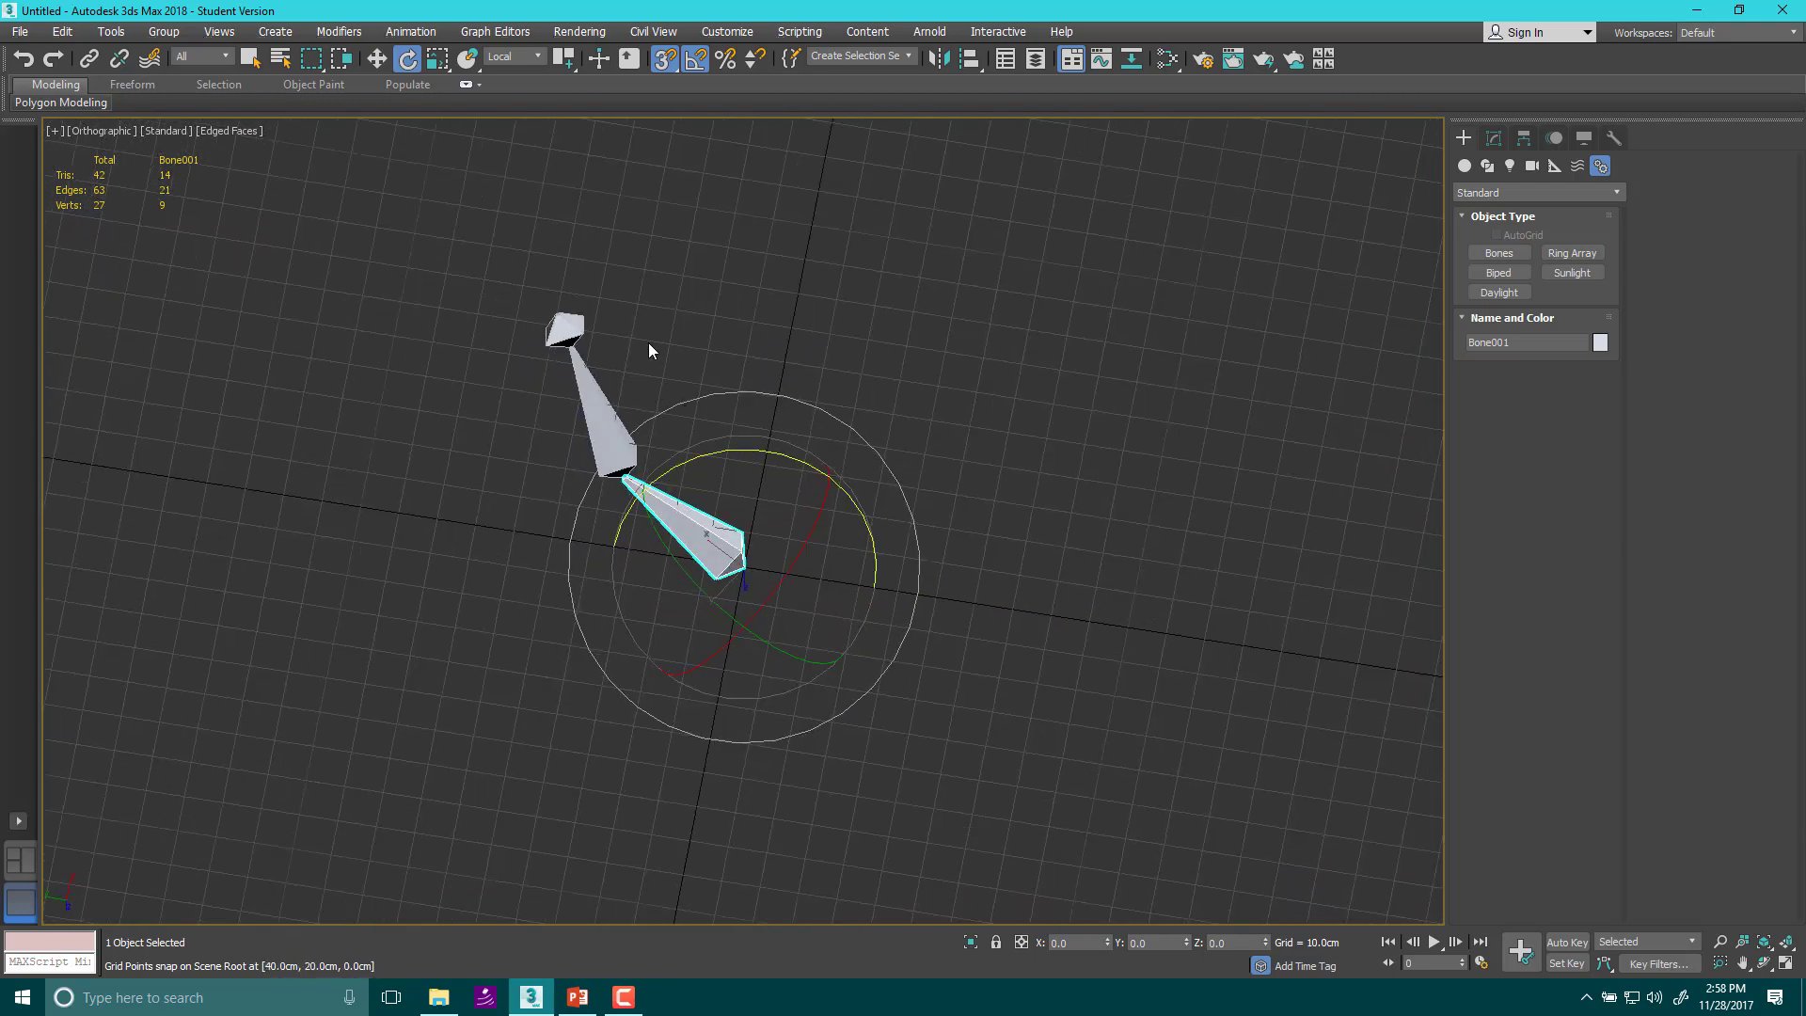
click(559, 321)
alt+middle_drag(639, 333, 697, 564)
key(e)
click(332, 461)
middle_drag(457, 531, 766, 605)
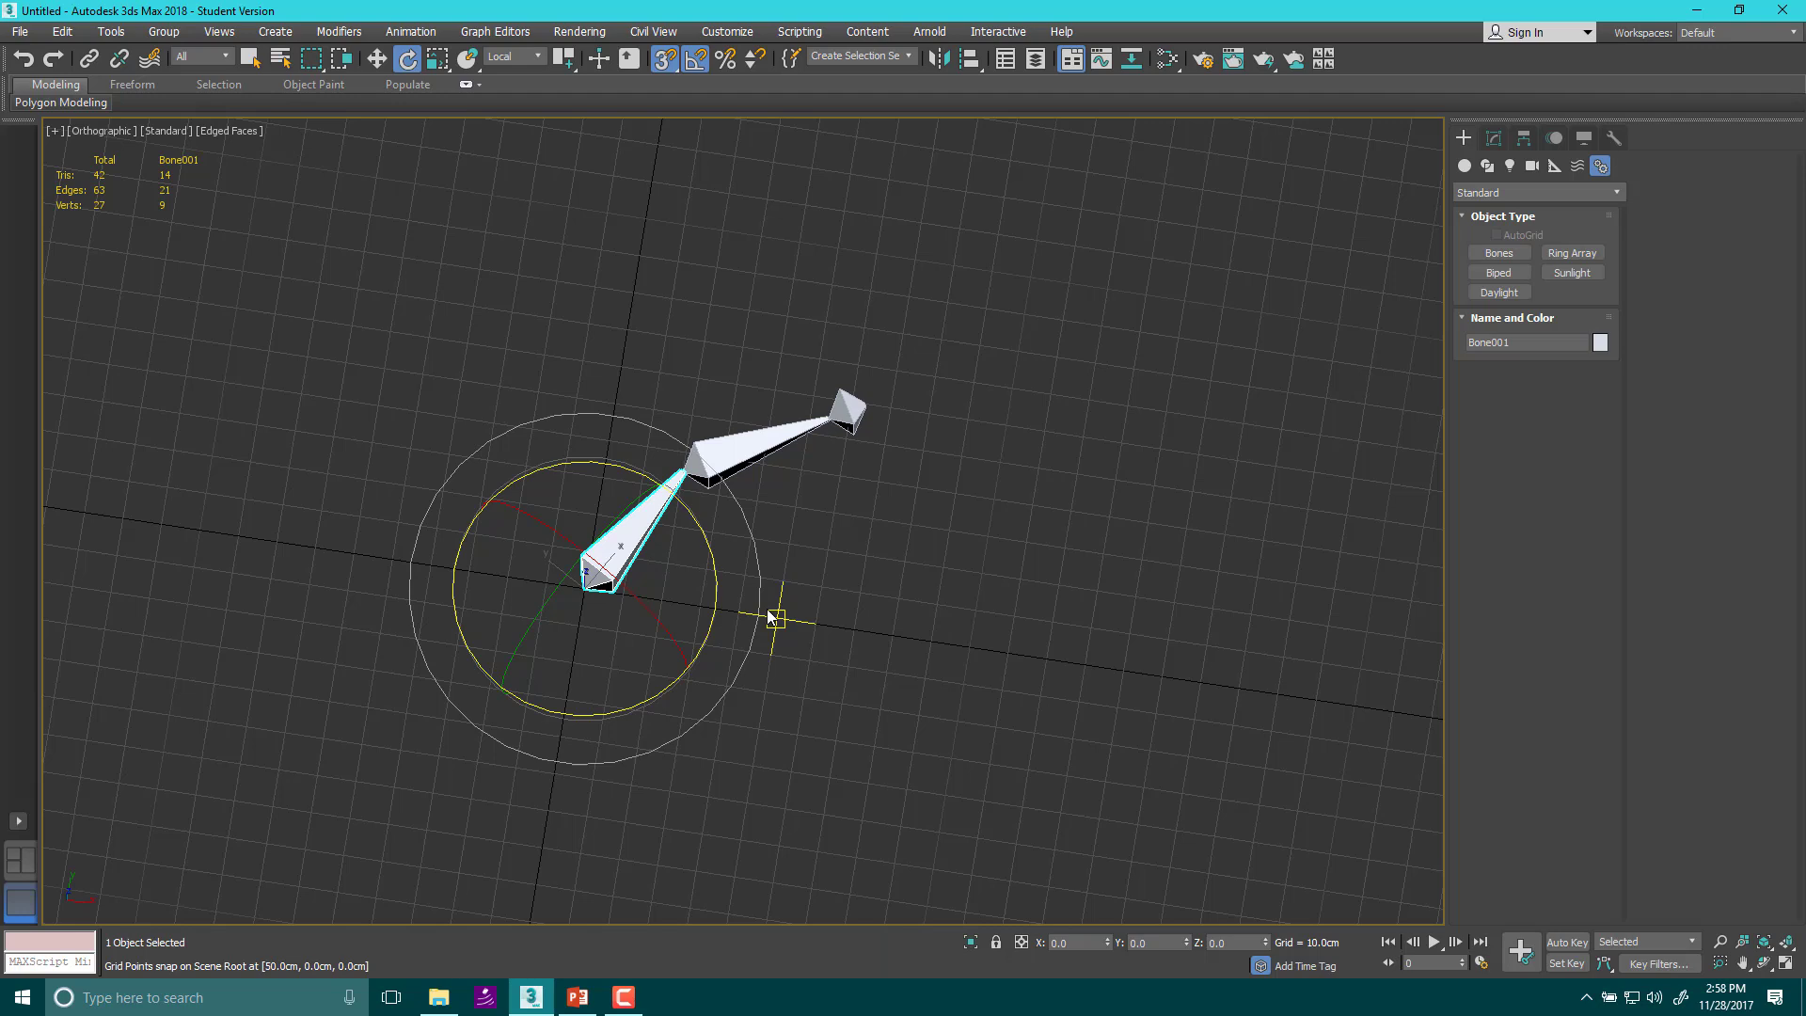
key(y)
key(y)
middle_drag(768, 617, 773, 654)
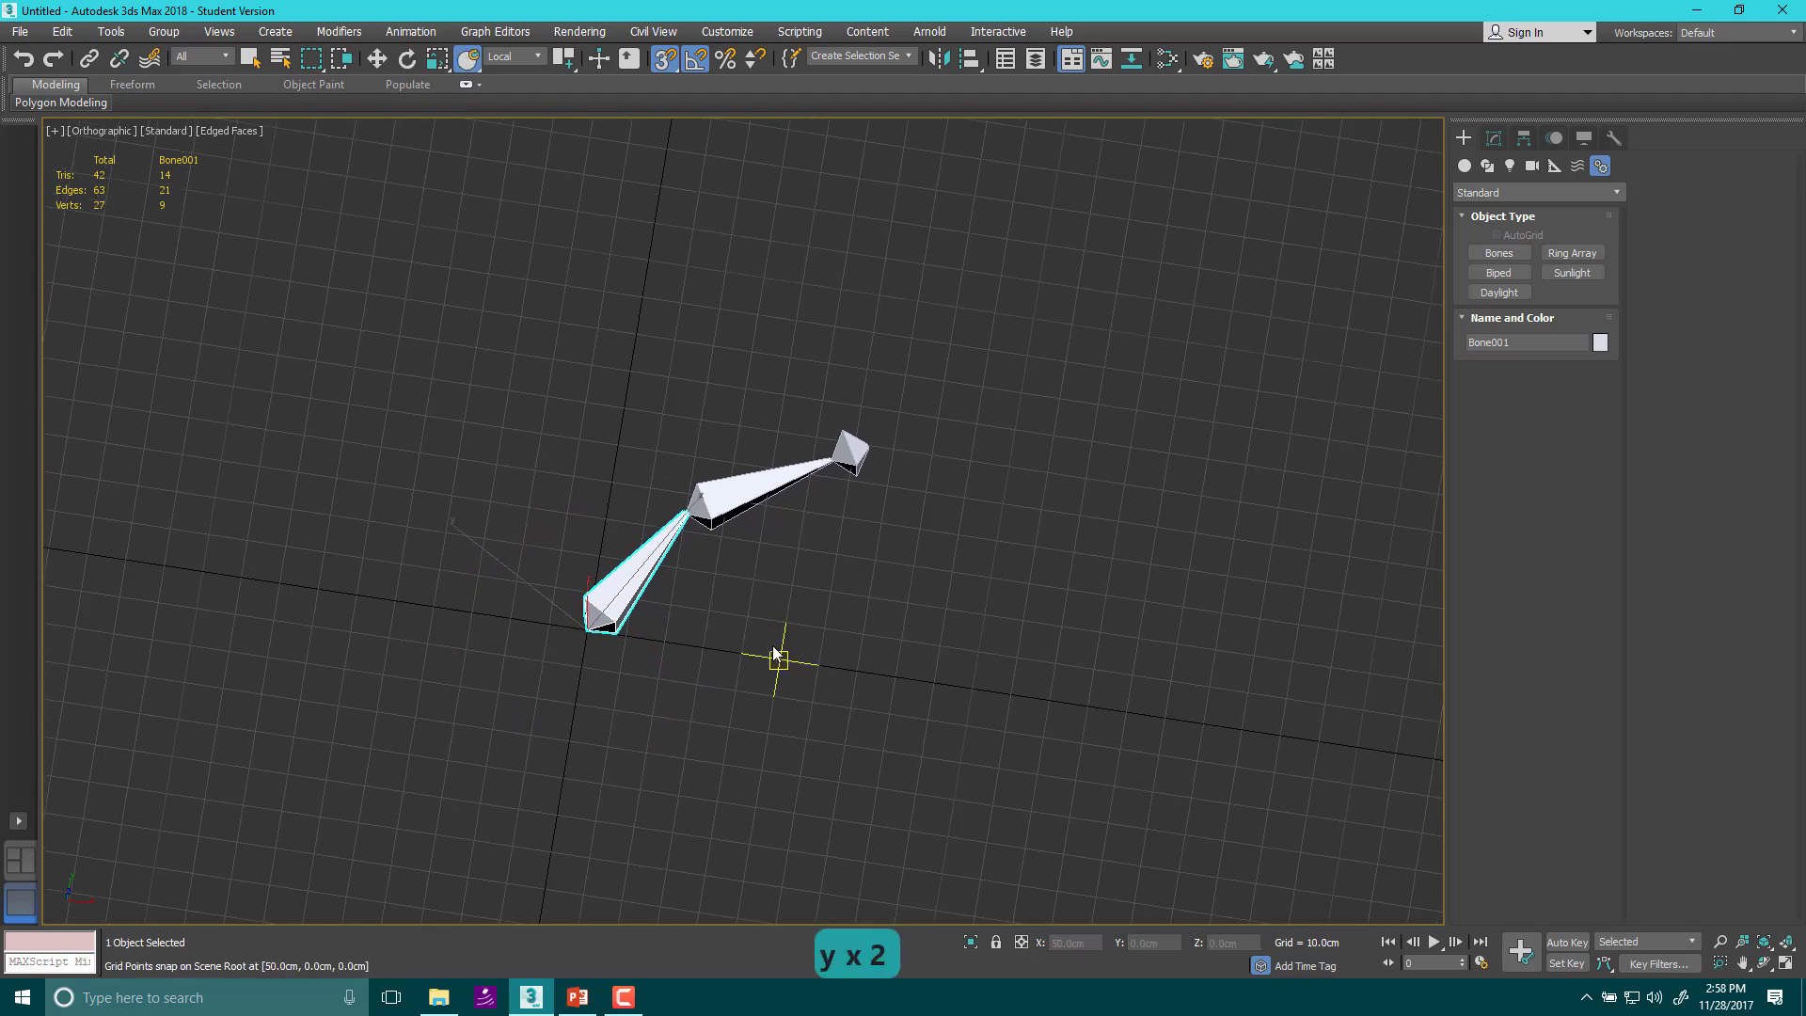
In the Top view, rotate the root bone counterclockwise about its local Z axis until it points along the negative world X axis
key(t)
scroll(766, 499, up, 8)
click(843, 369)
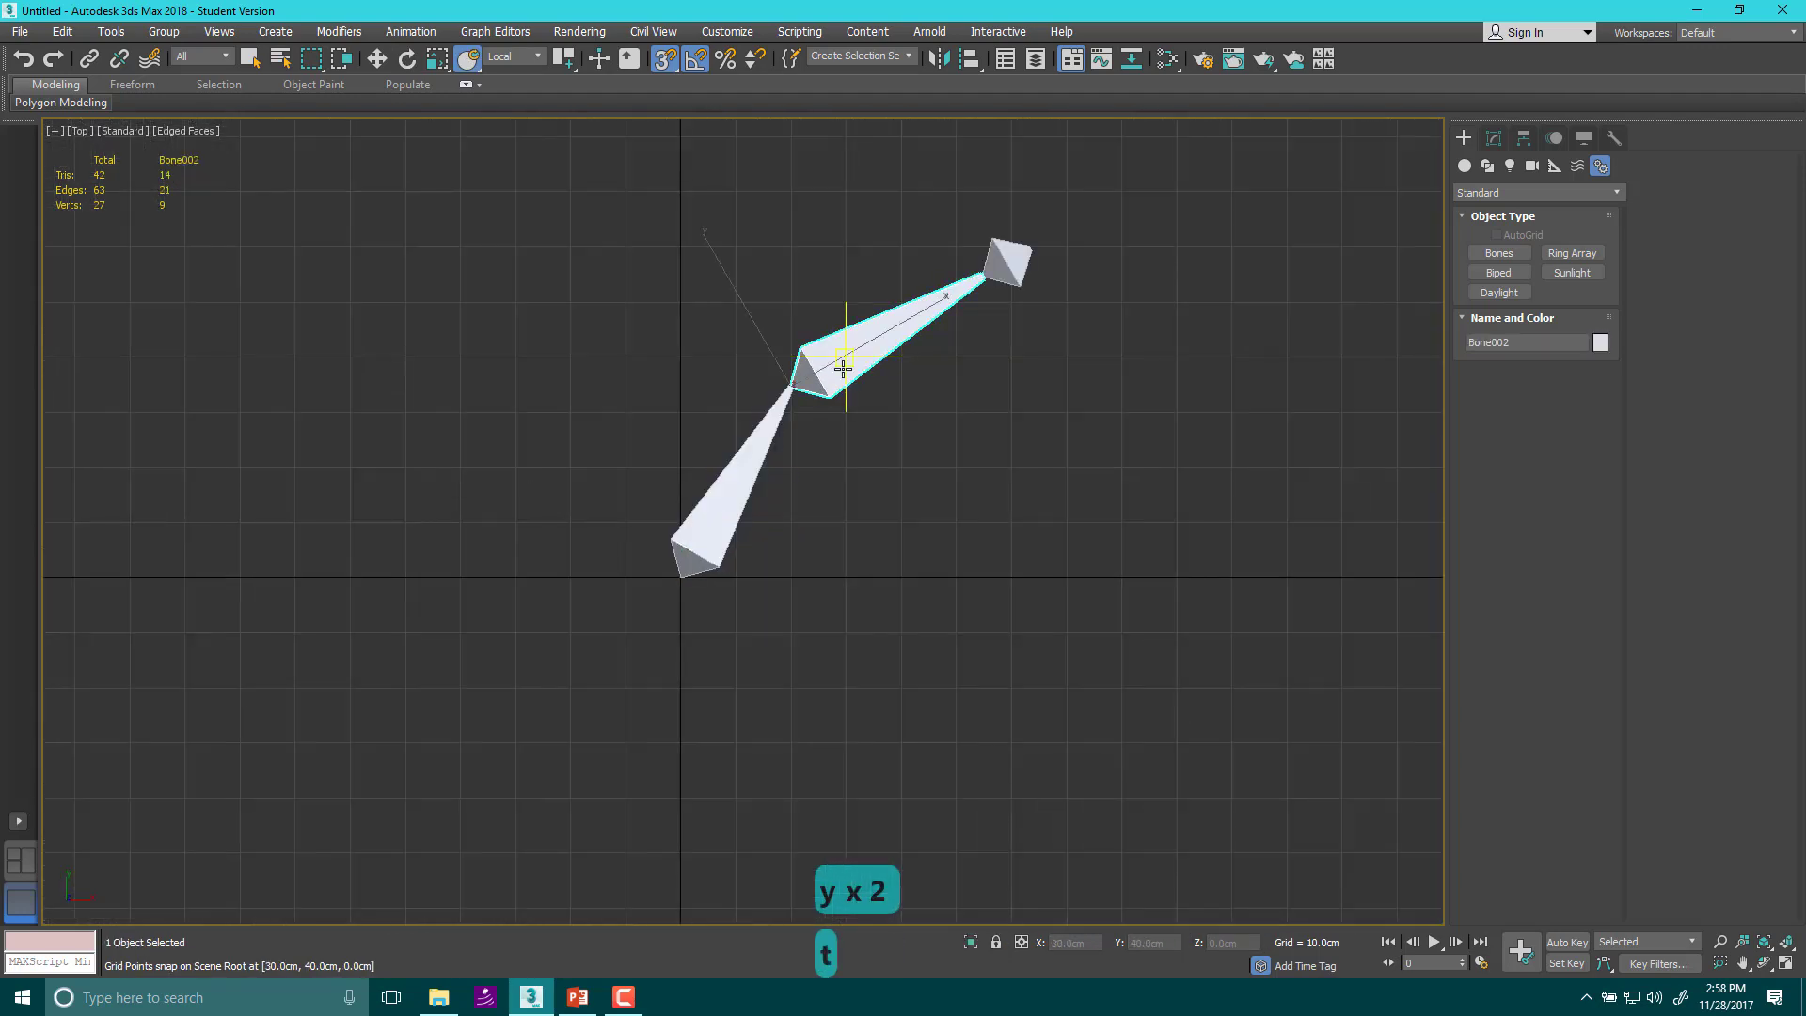
key(e)
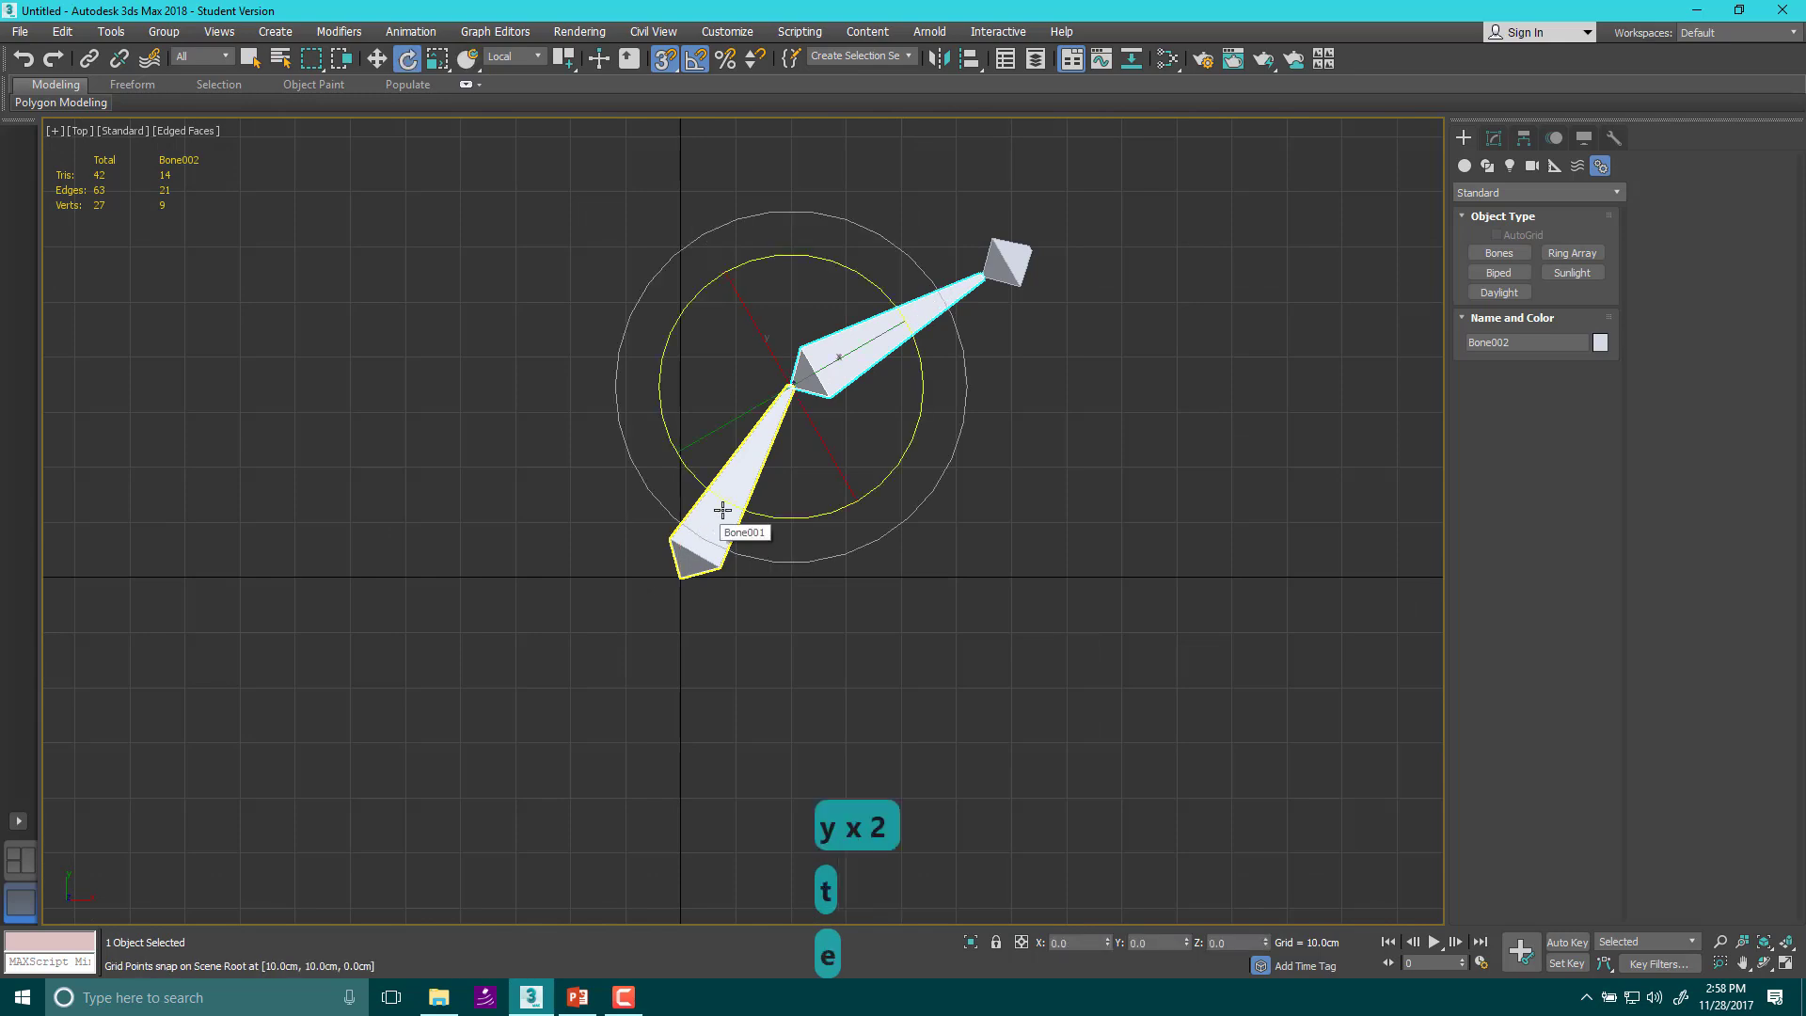
click(689, 559)
drag(787, 501, 669, 453)
right_click(670, 453)
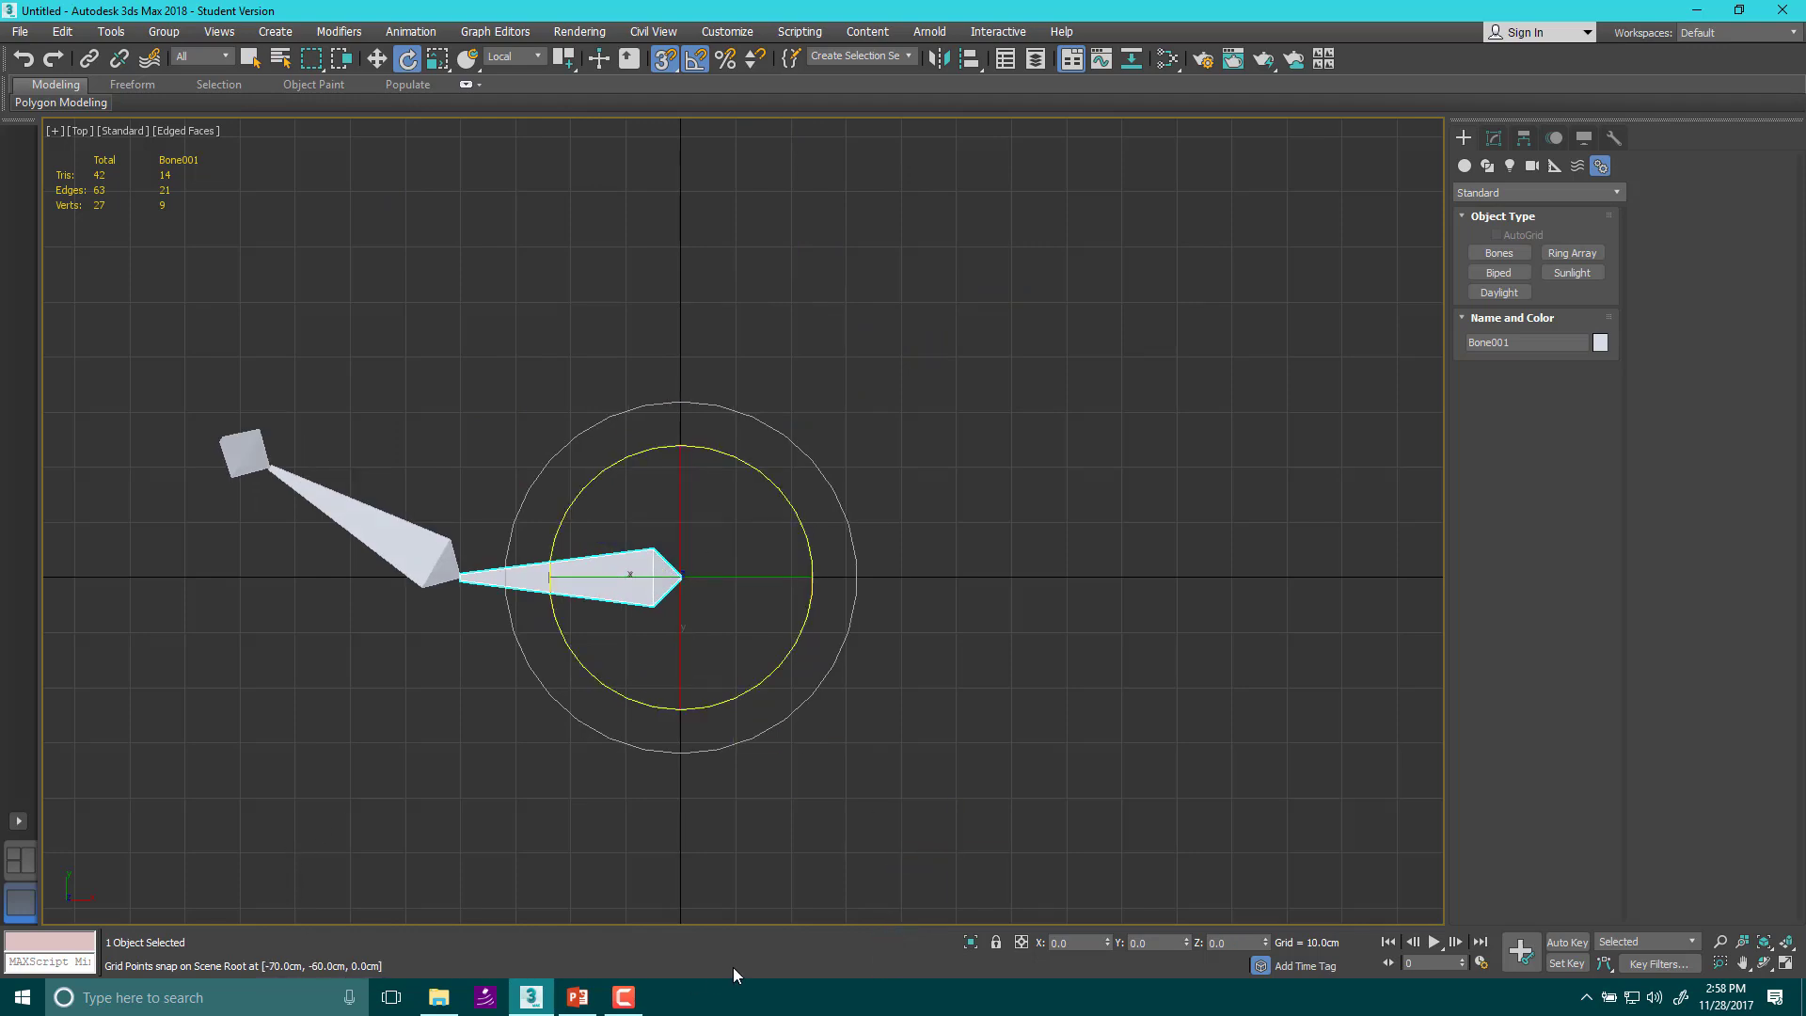
Look through the interface customization and scripting commands for an option that shows the time slider
click(727, 32)
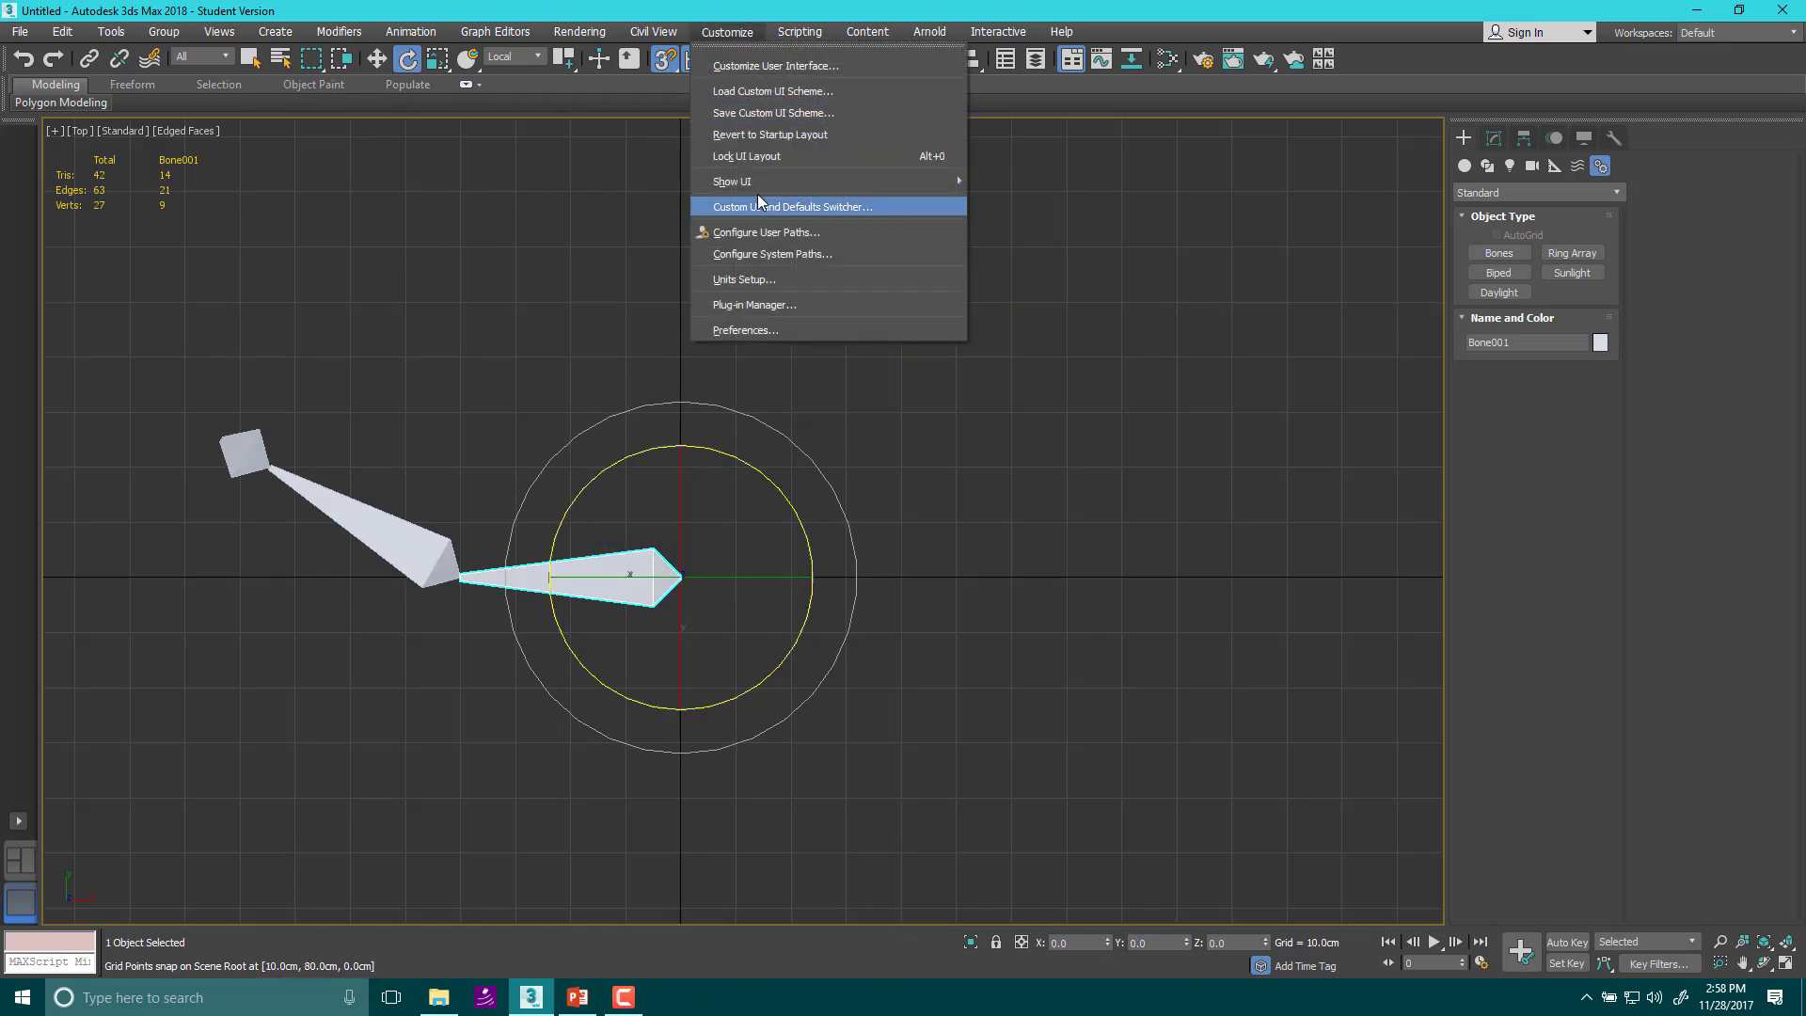
mouse_move(950, 181)
click(1017, 262)
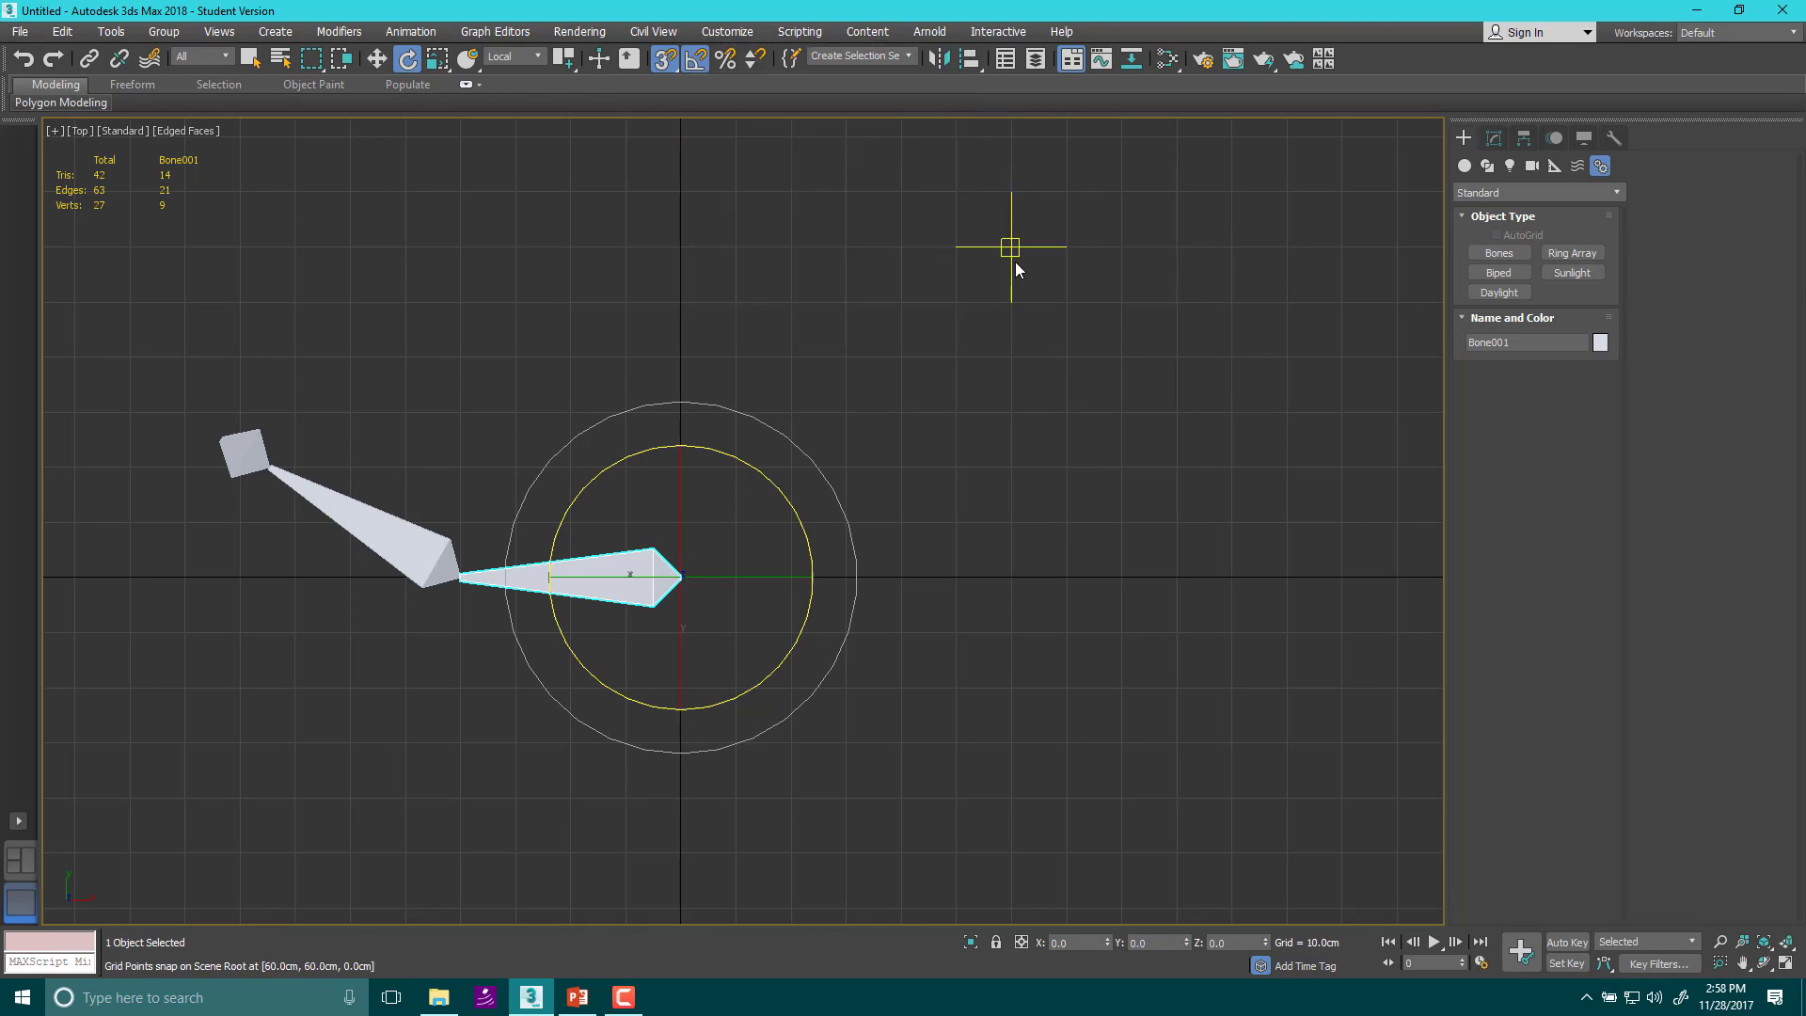
click(799, 31)
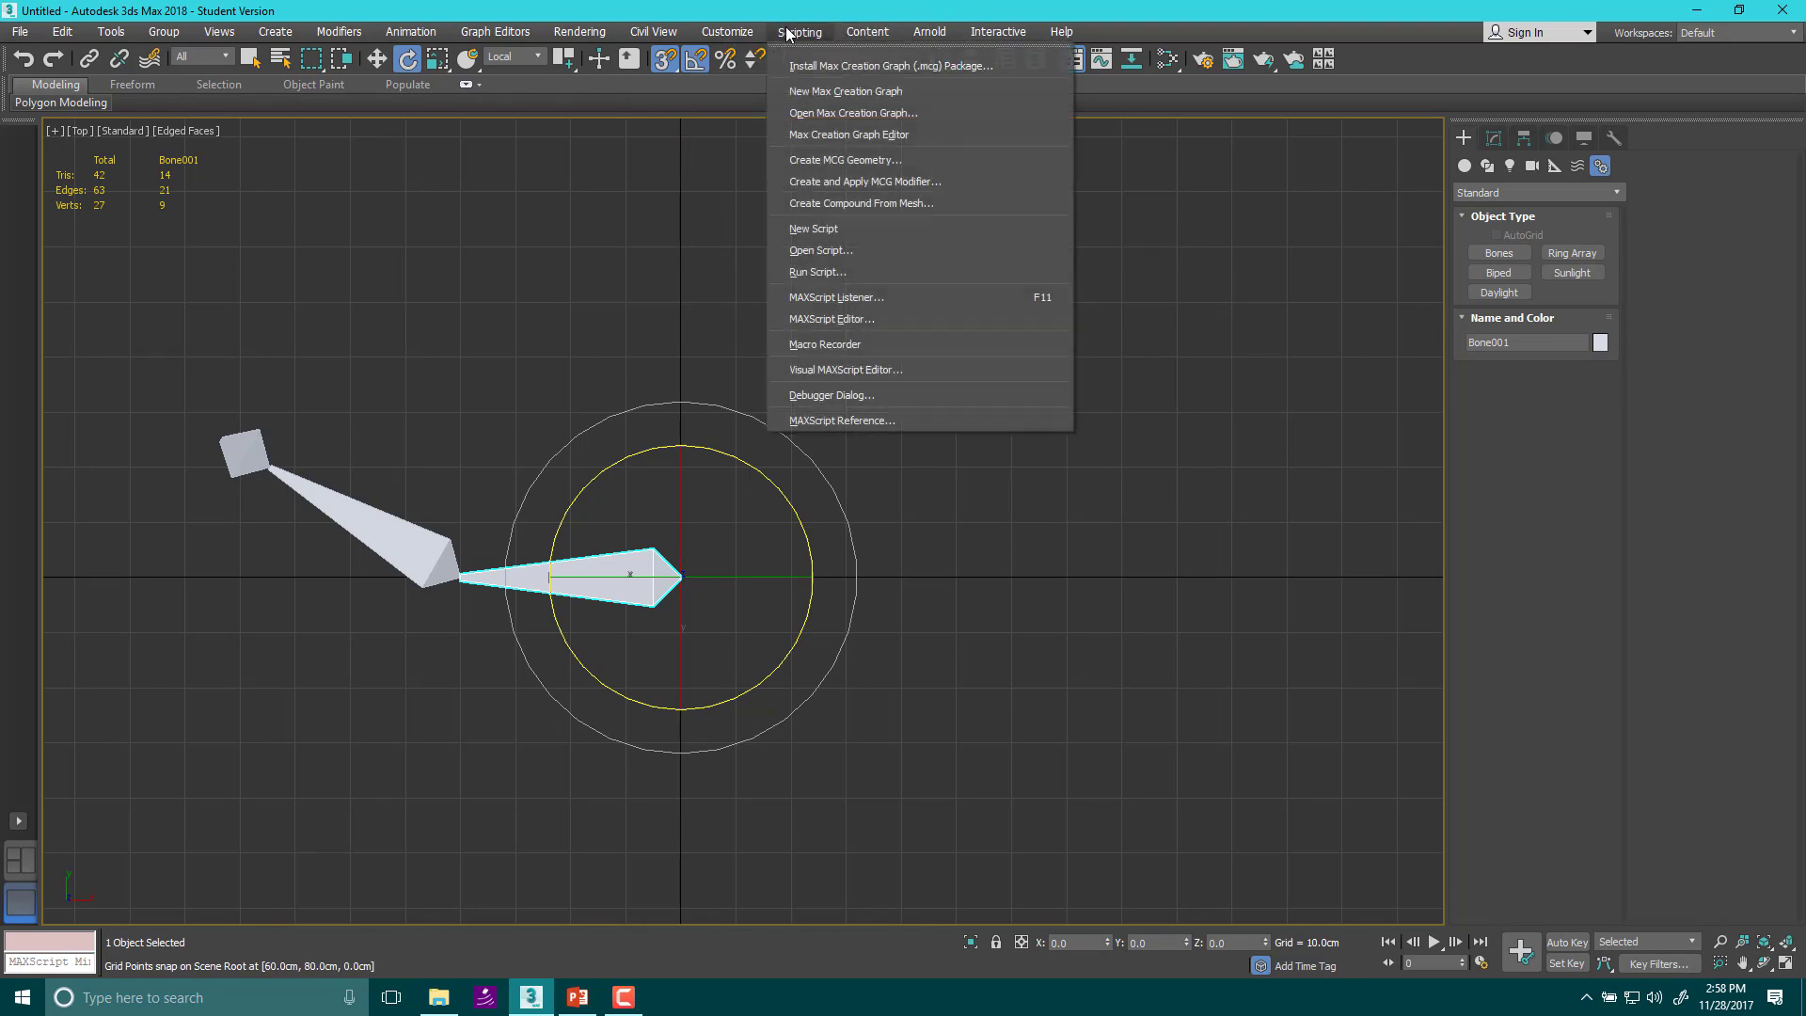
mouse_move(748, 35)
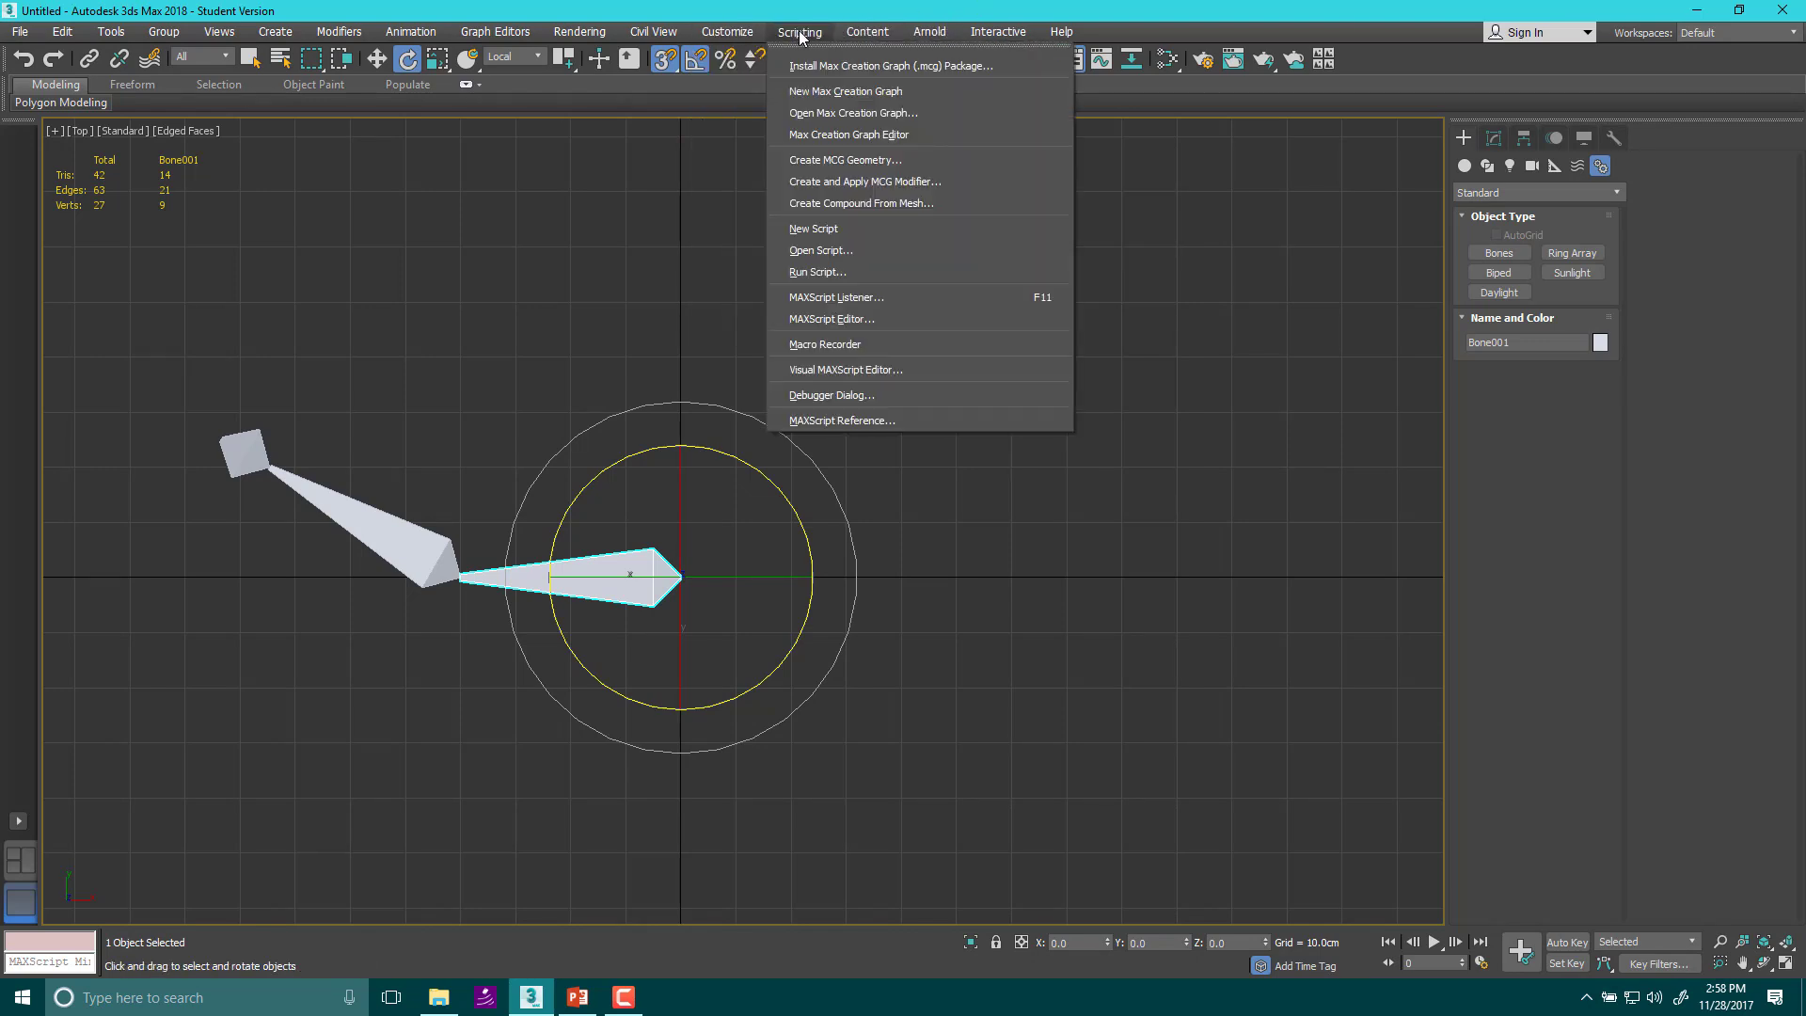
mouse_move(860, 35)
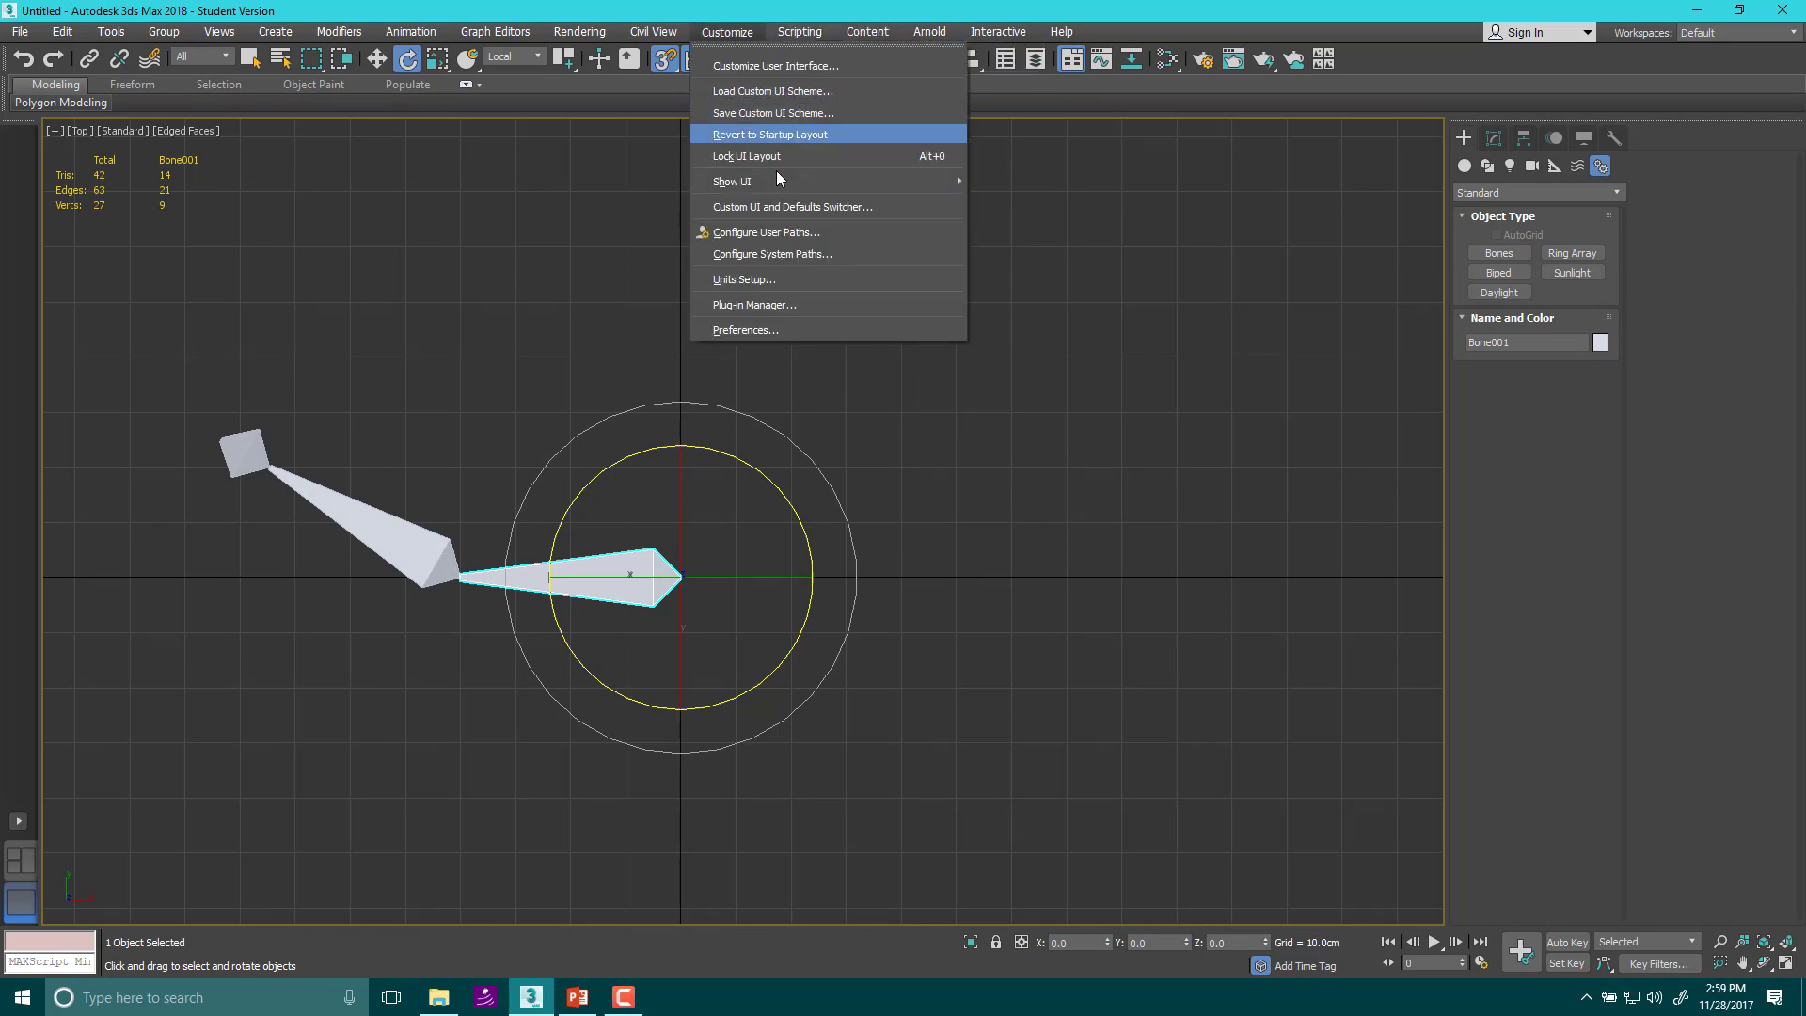
mouse_move(781, 182)
click(1076, 261)
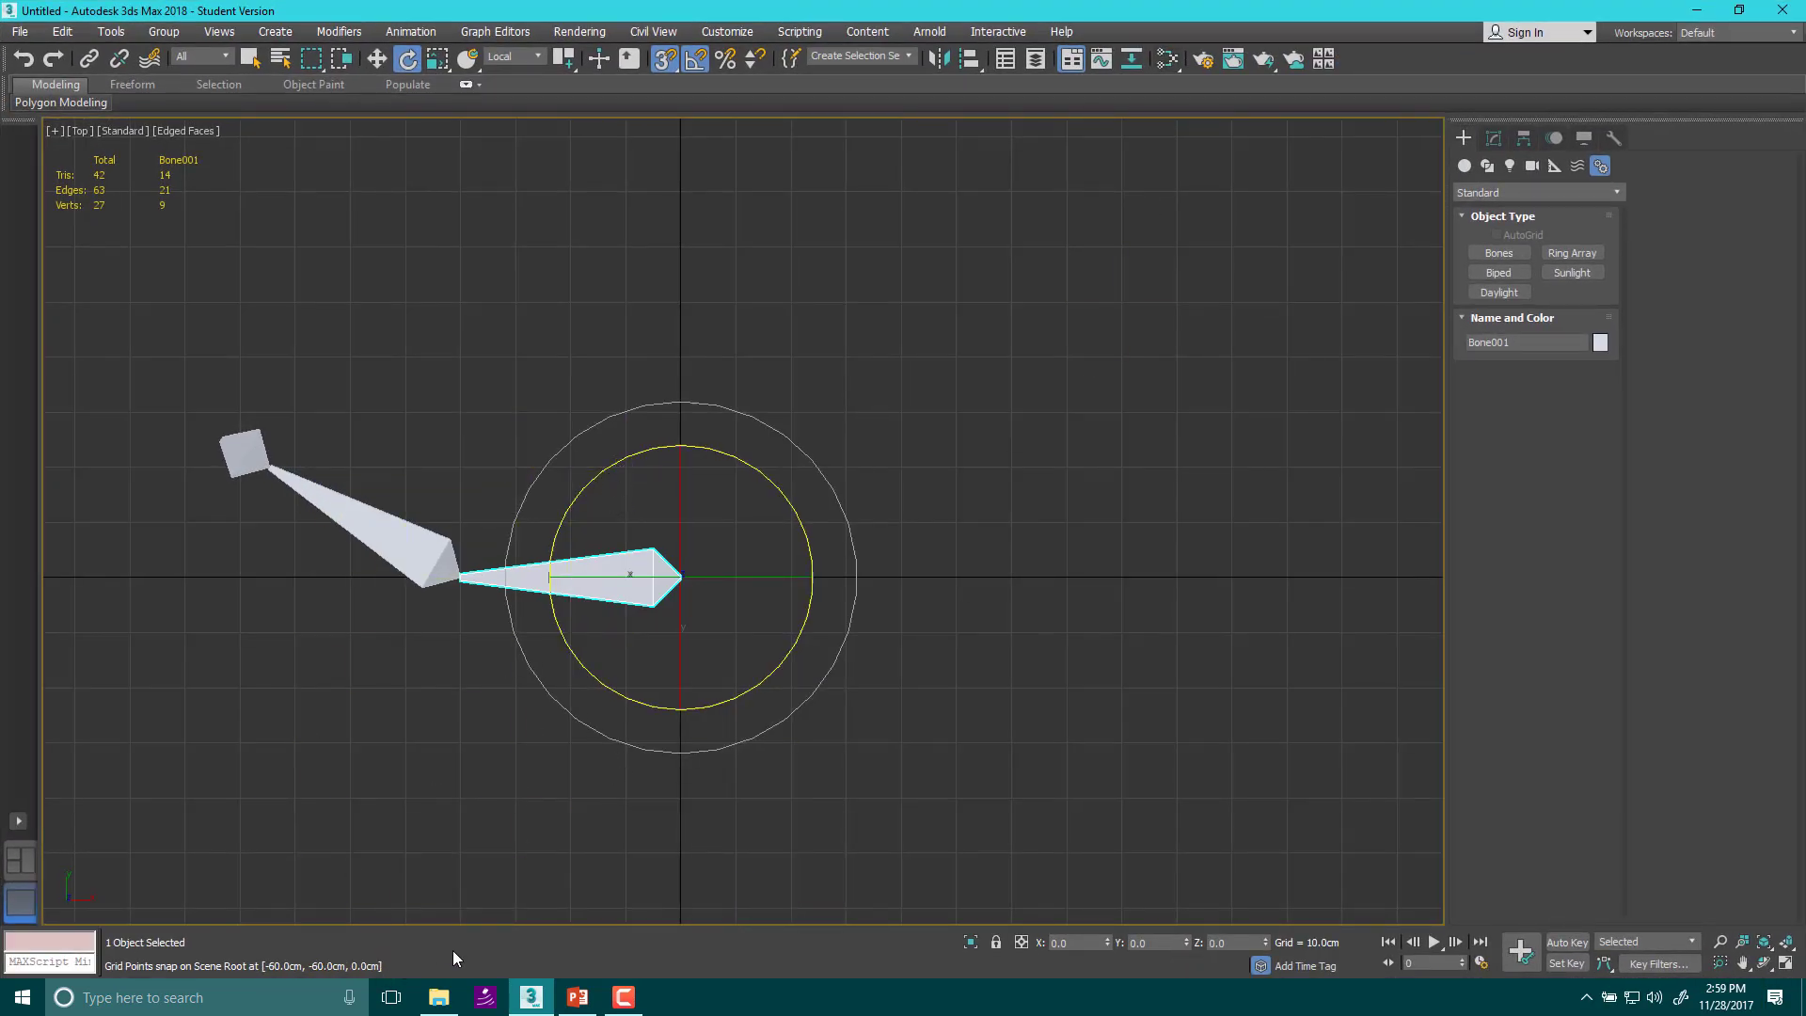
Turn on the display of the Time Slider in the interface
right_click(23, 129)
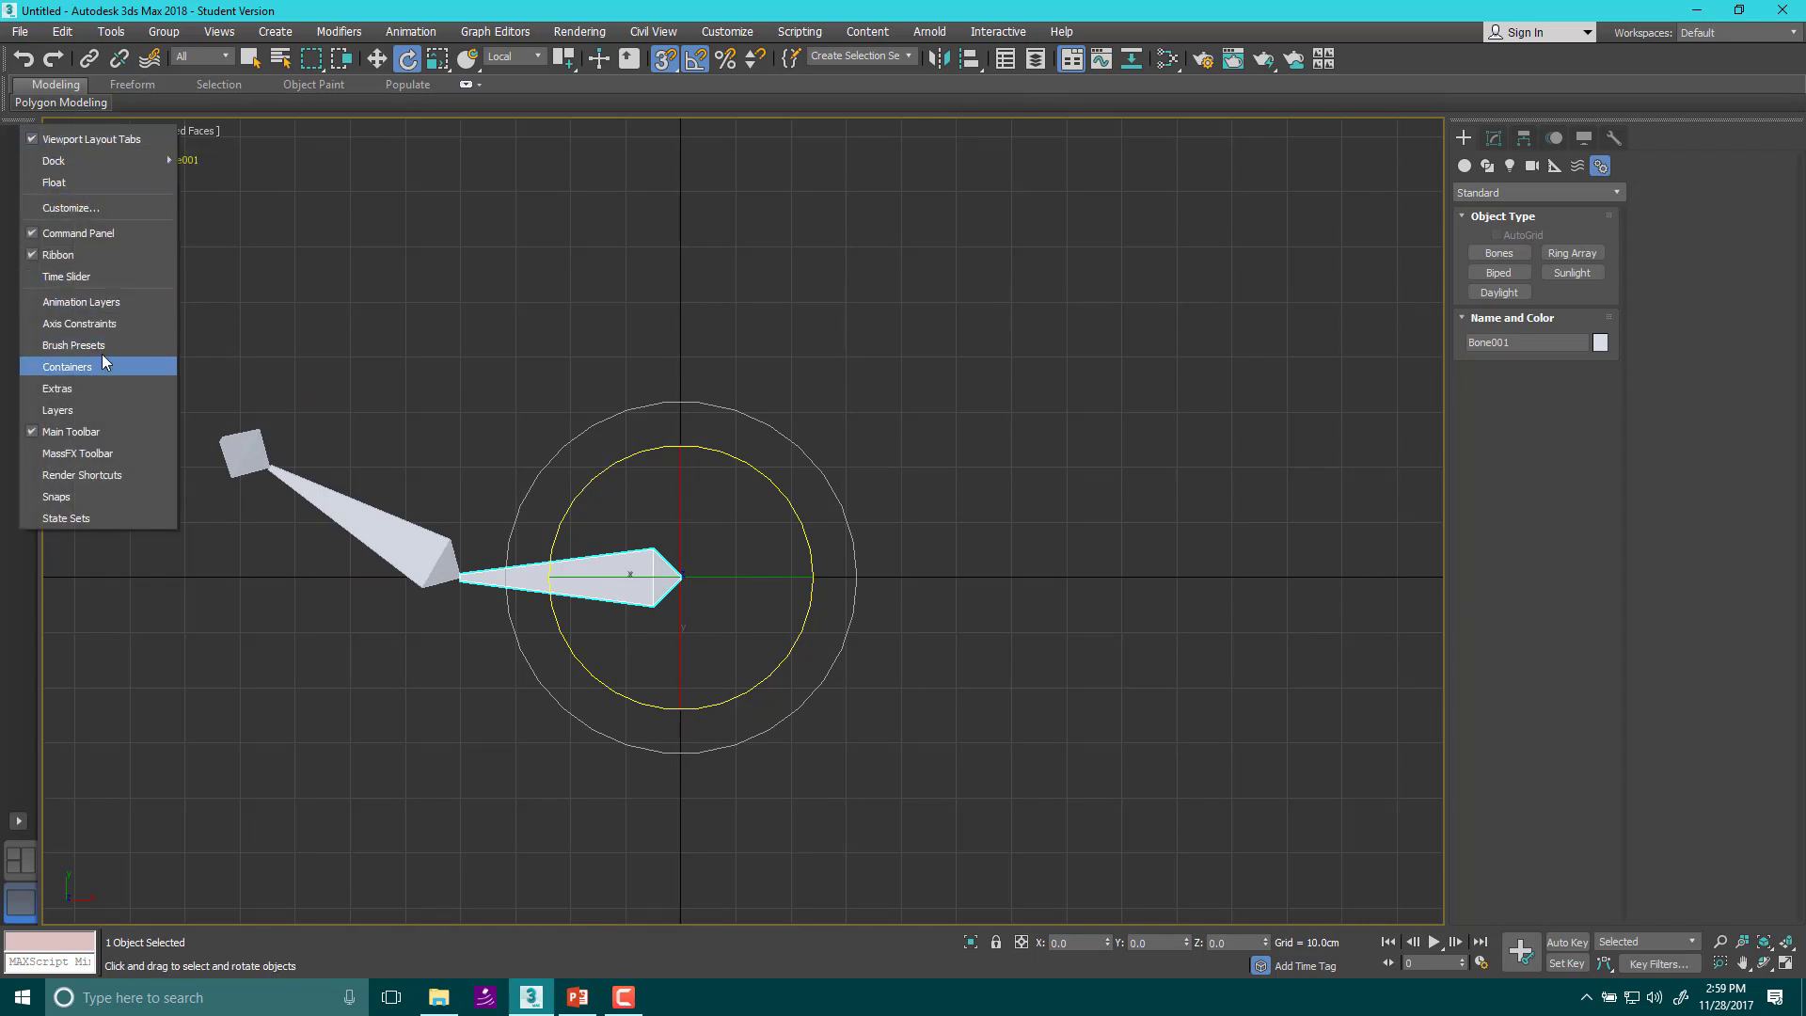
mouse_move(110, 165)
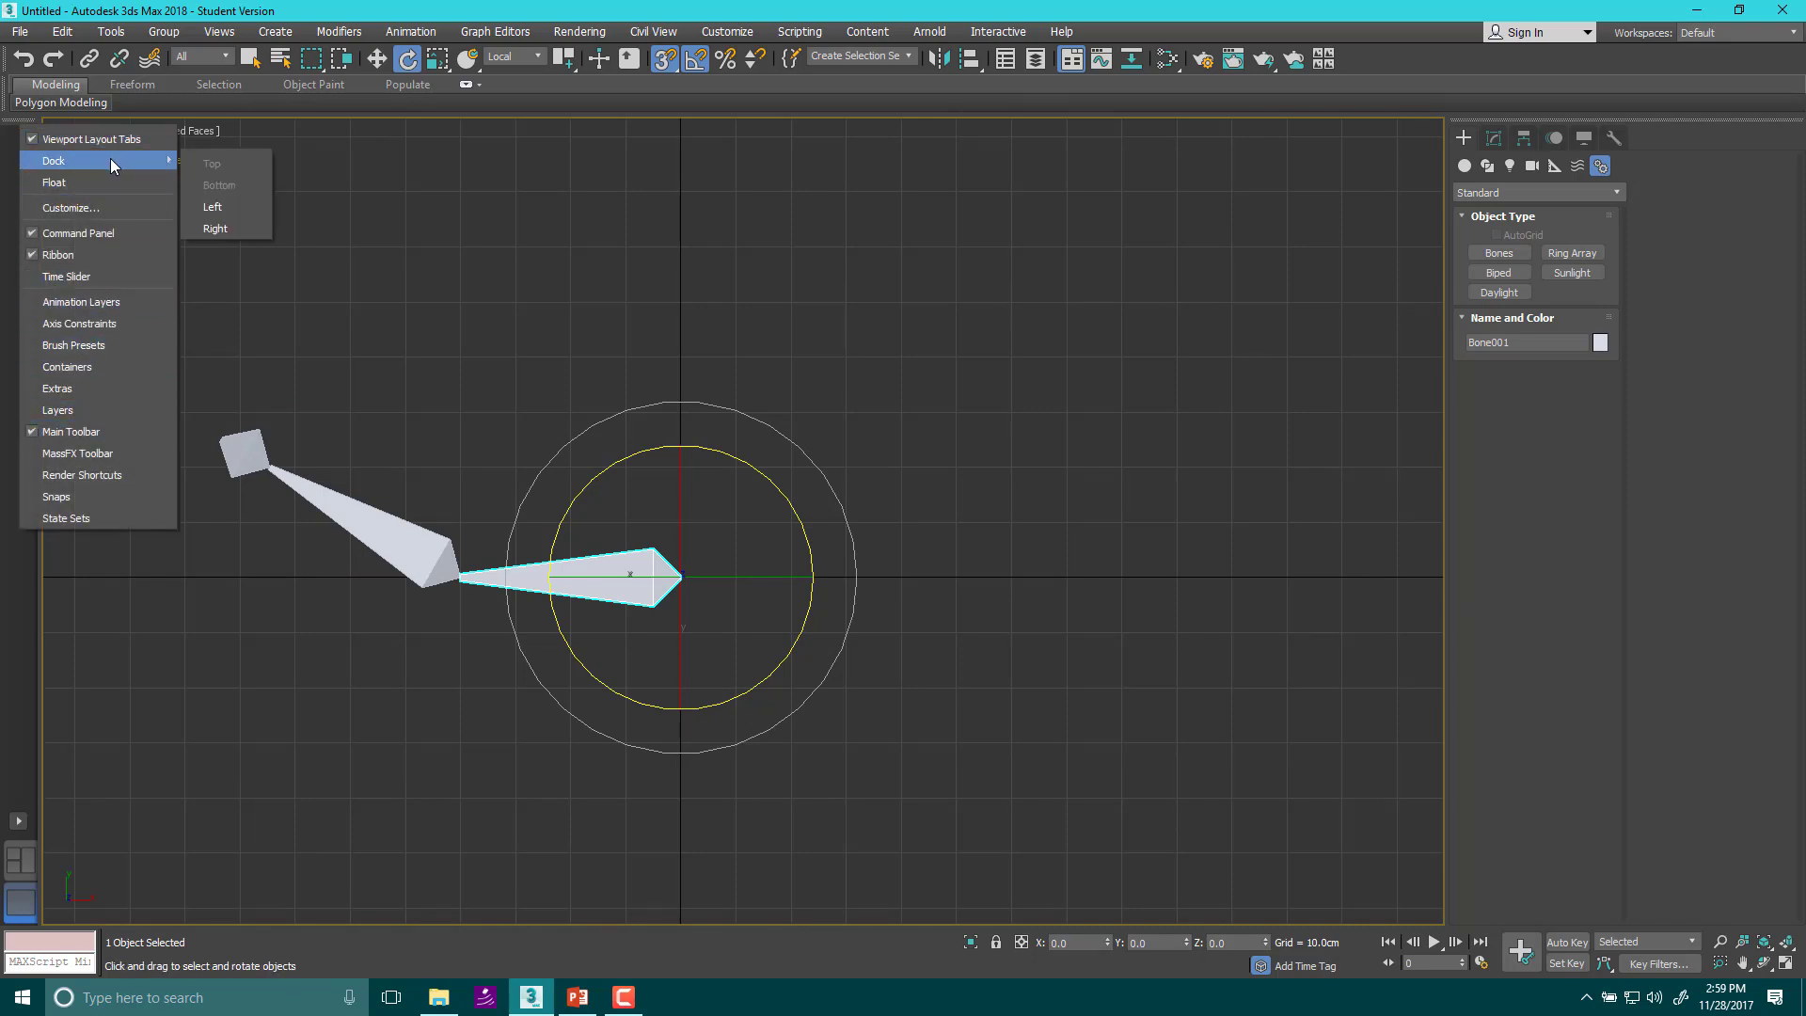
click(109, 277)
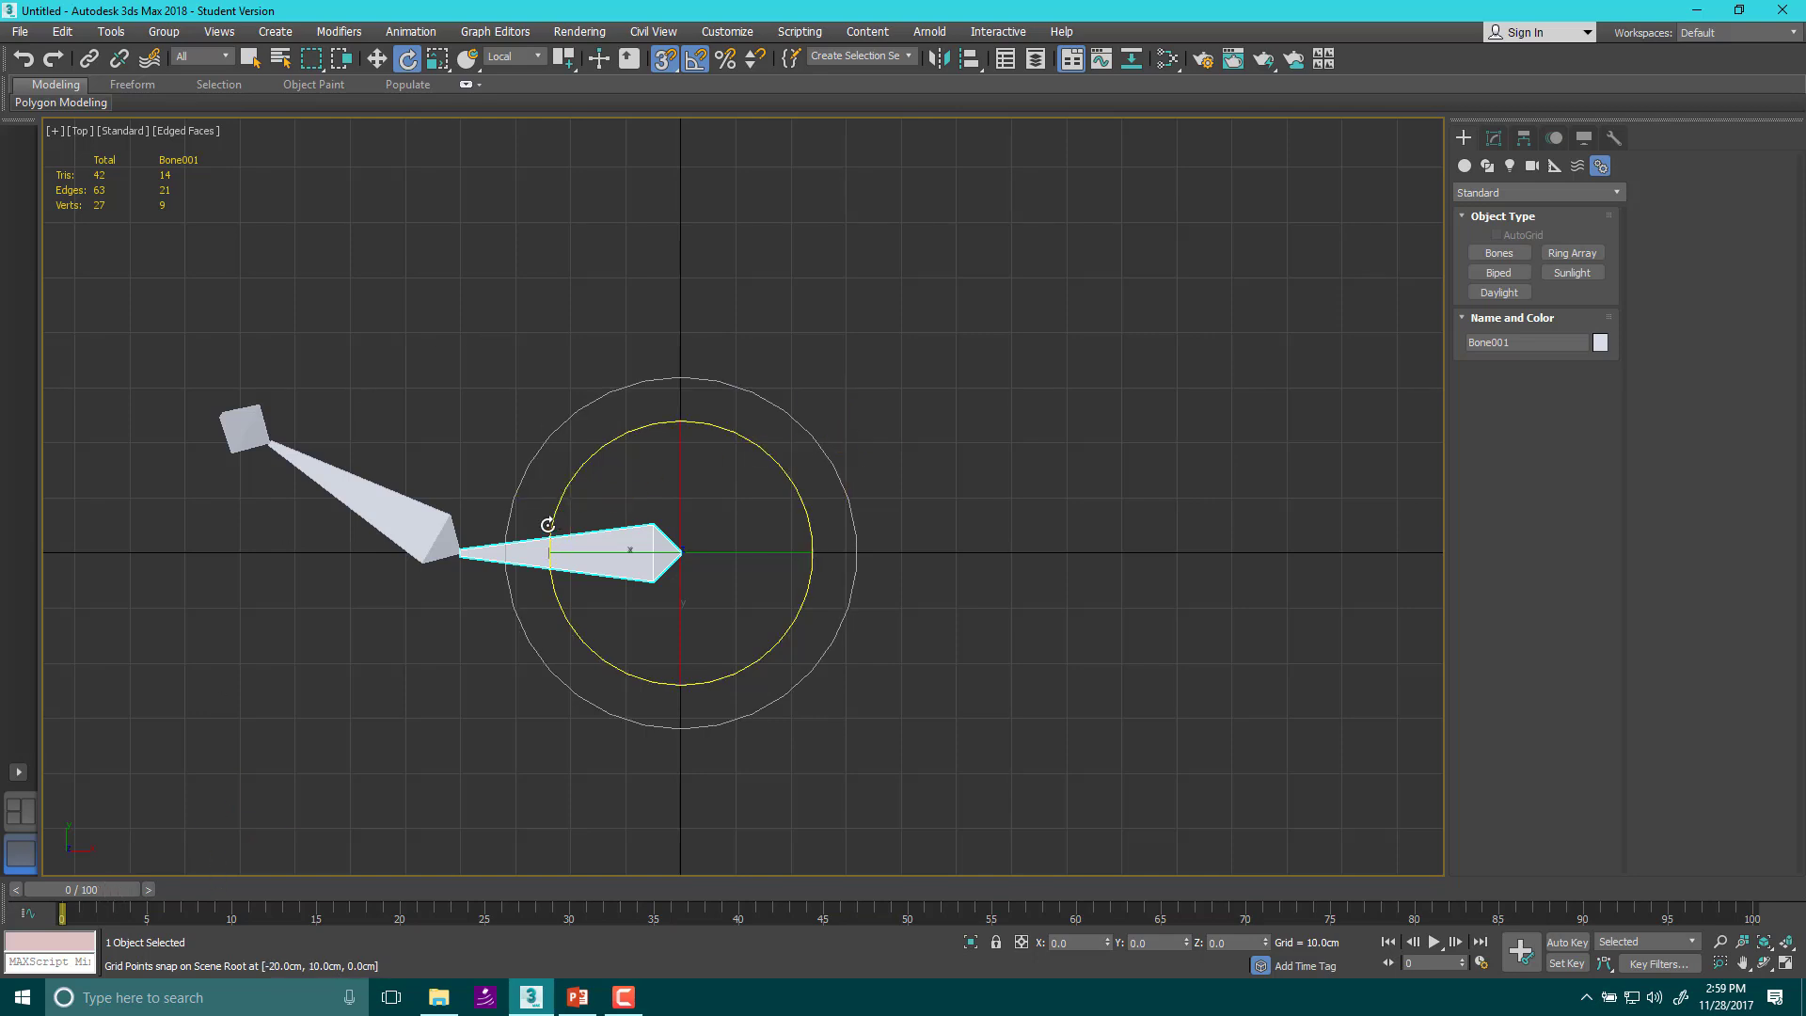
Select all three bones, turn on Set Key mode and set a key for them at frame 0
drag(811, 635, 824, 648)
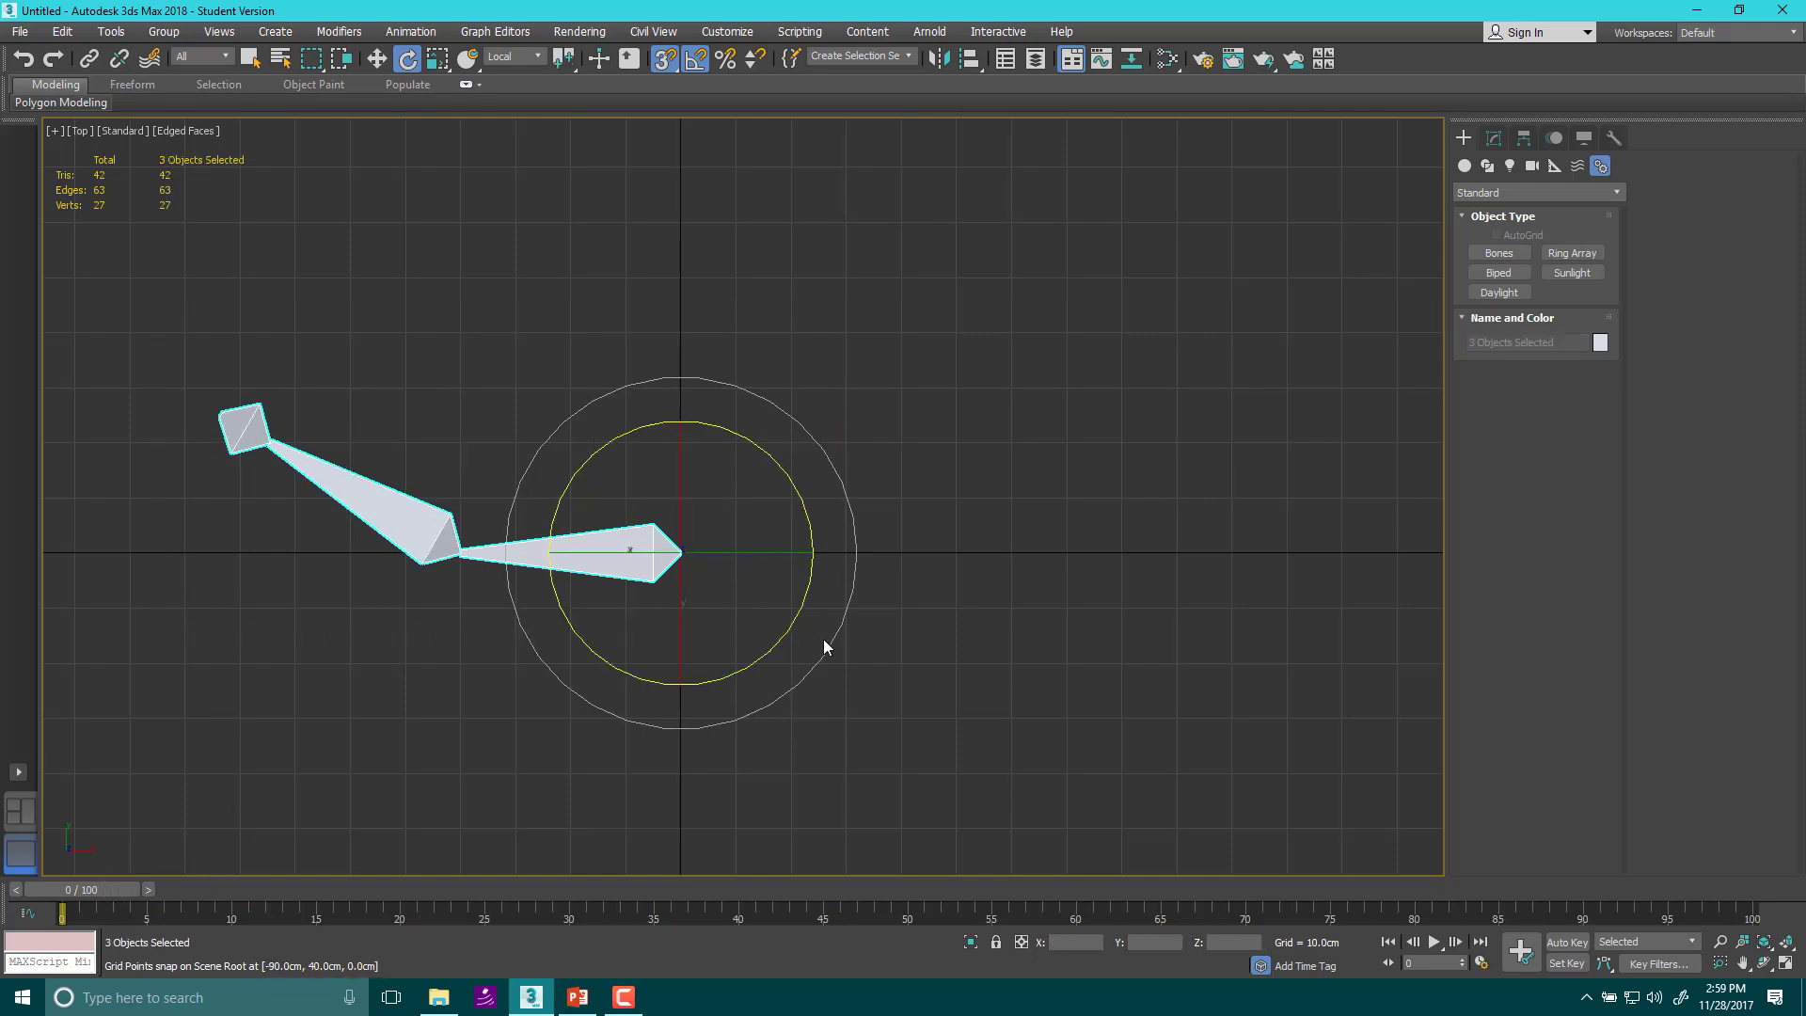
click(1562, 964)
click(1524, 957)
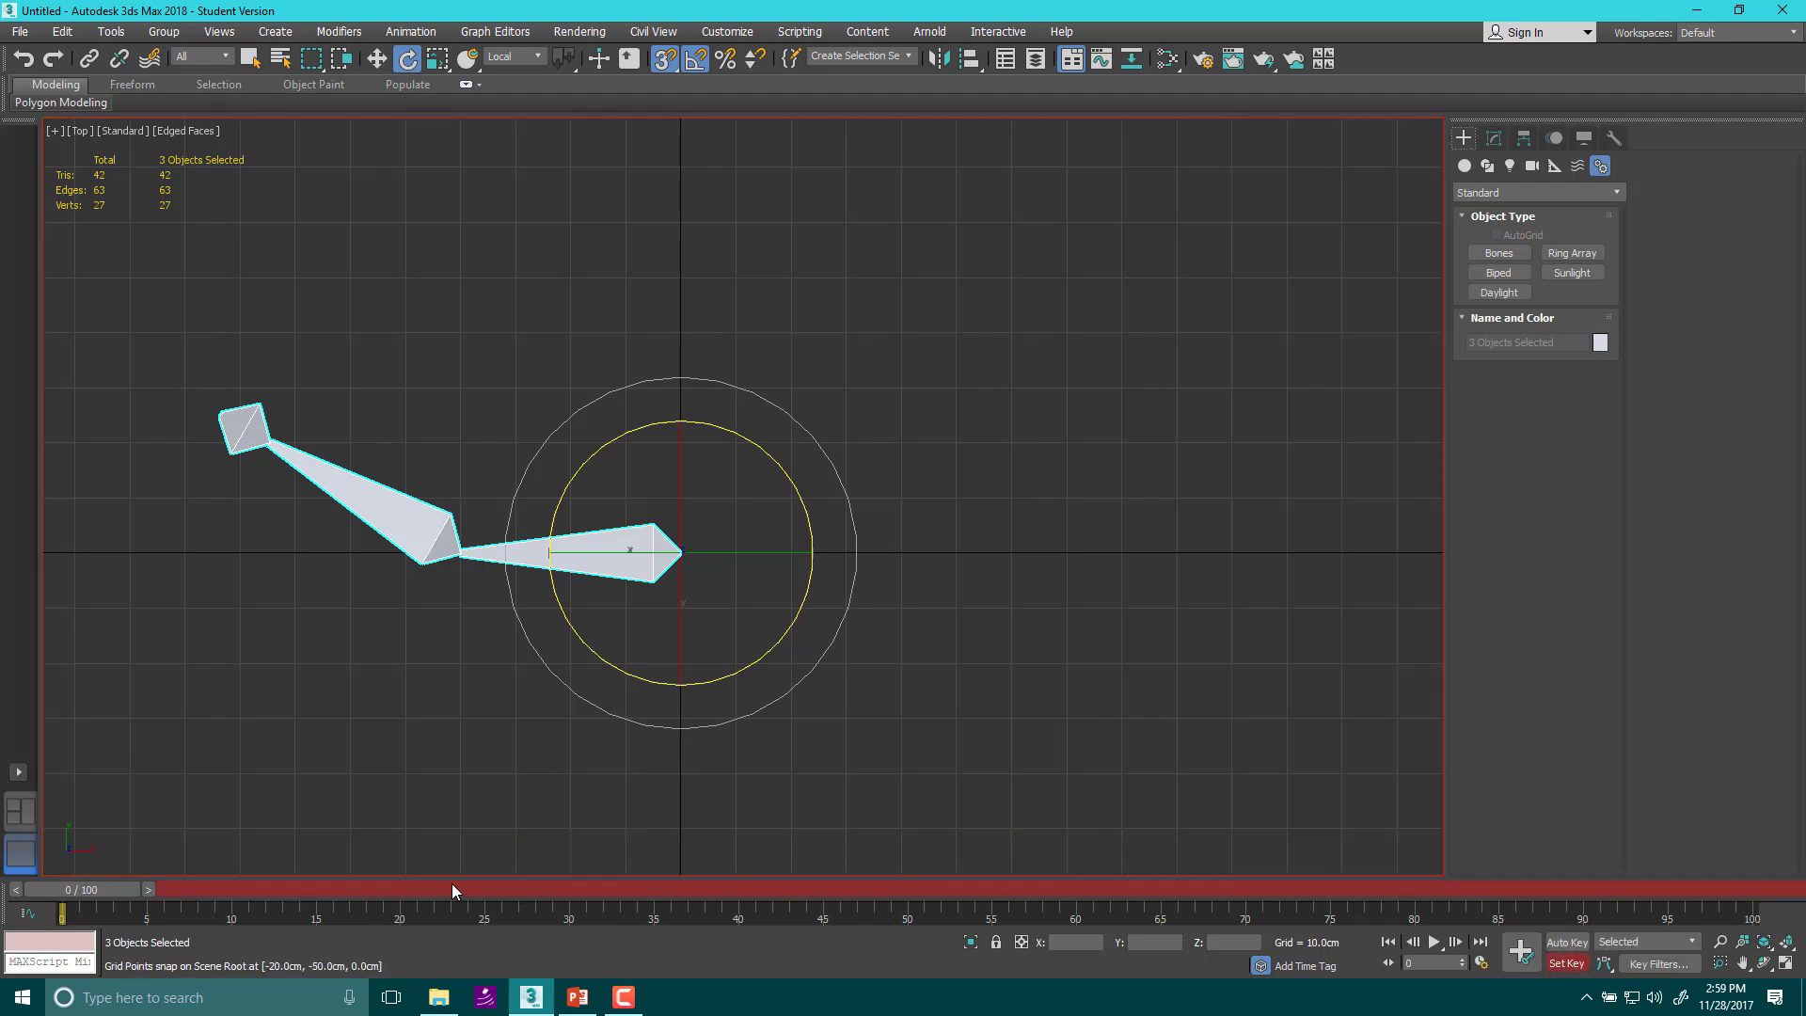
Set keys for the current pose of all three selected bones at frame 0 and frame 100
click(1433, 942)
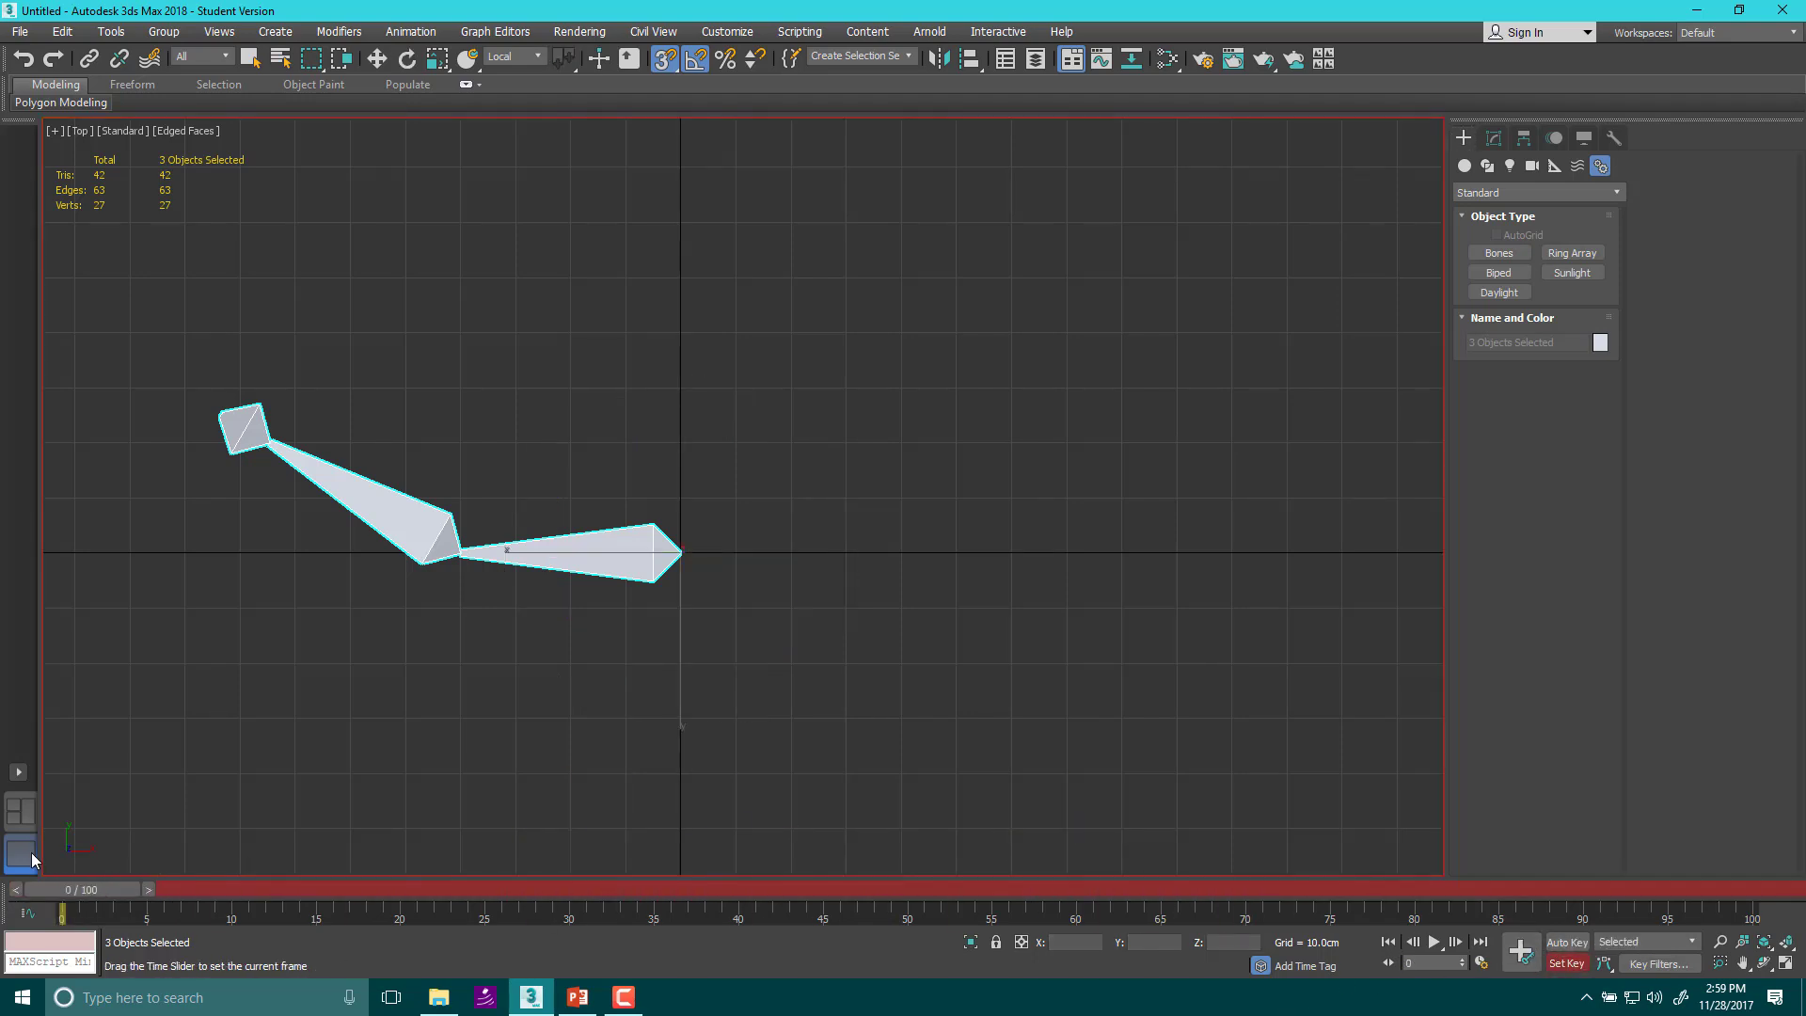
click(1431, 940)
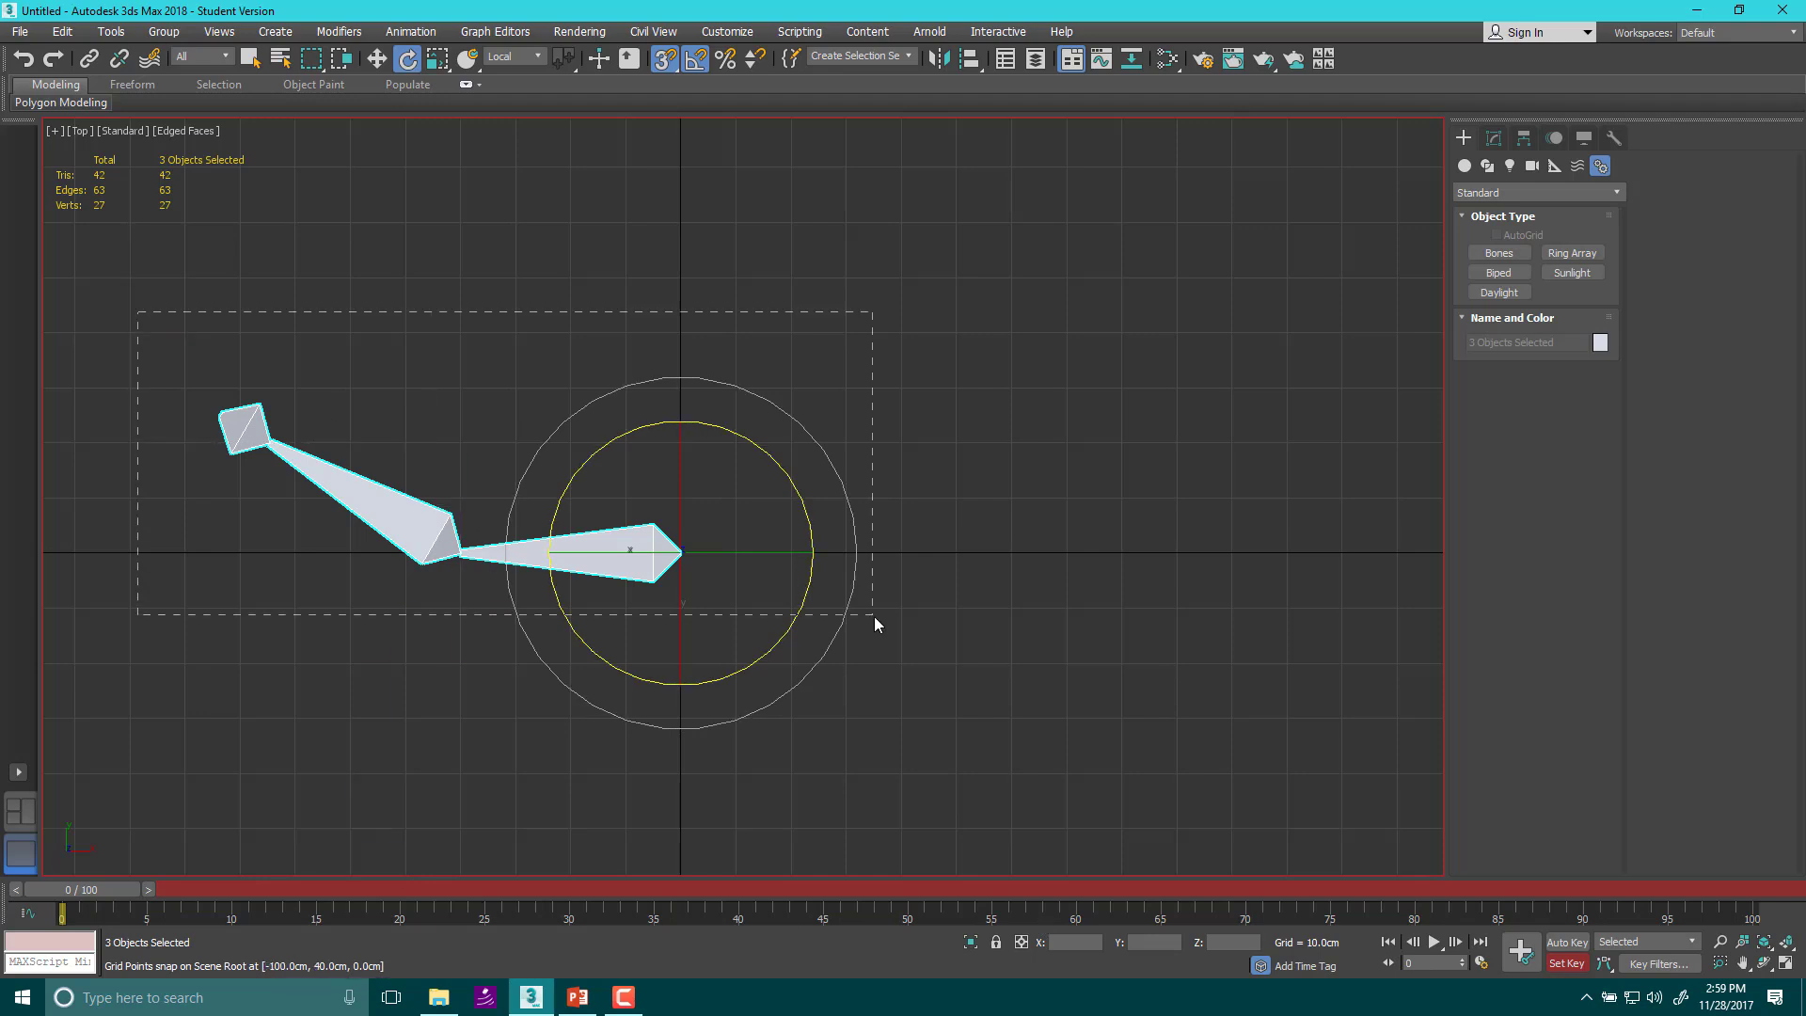
click(1531, 953)
drag(85, 889, 70, 818)
click(1516, 950)
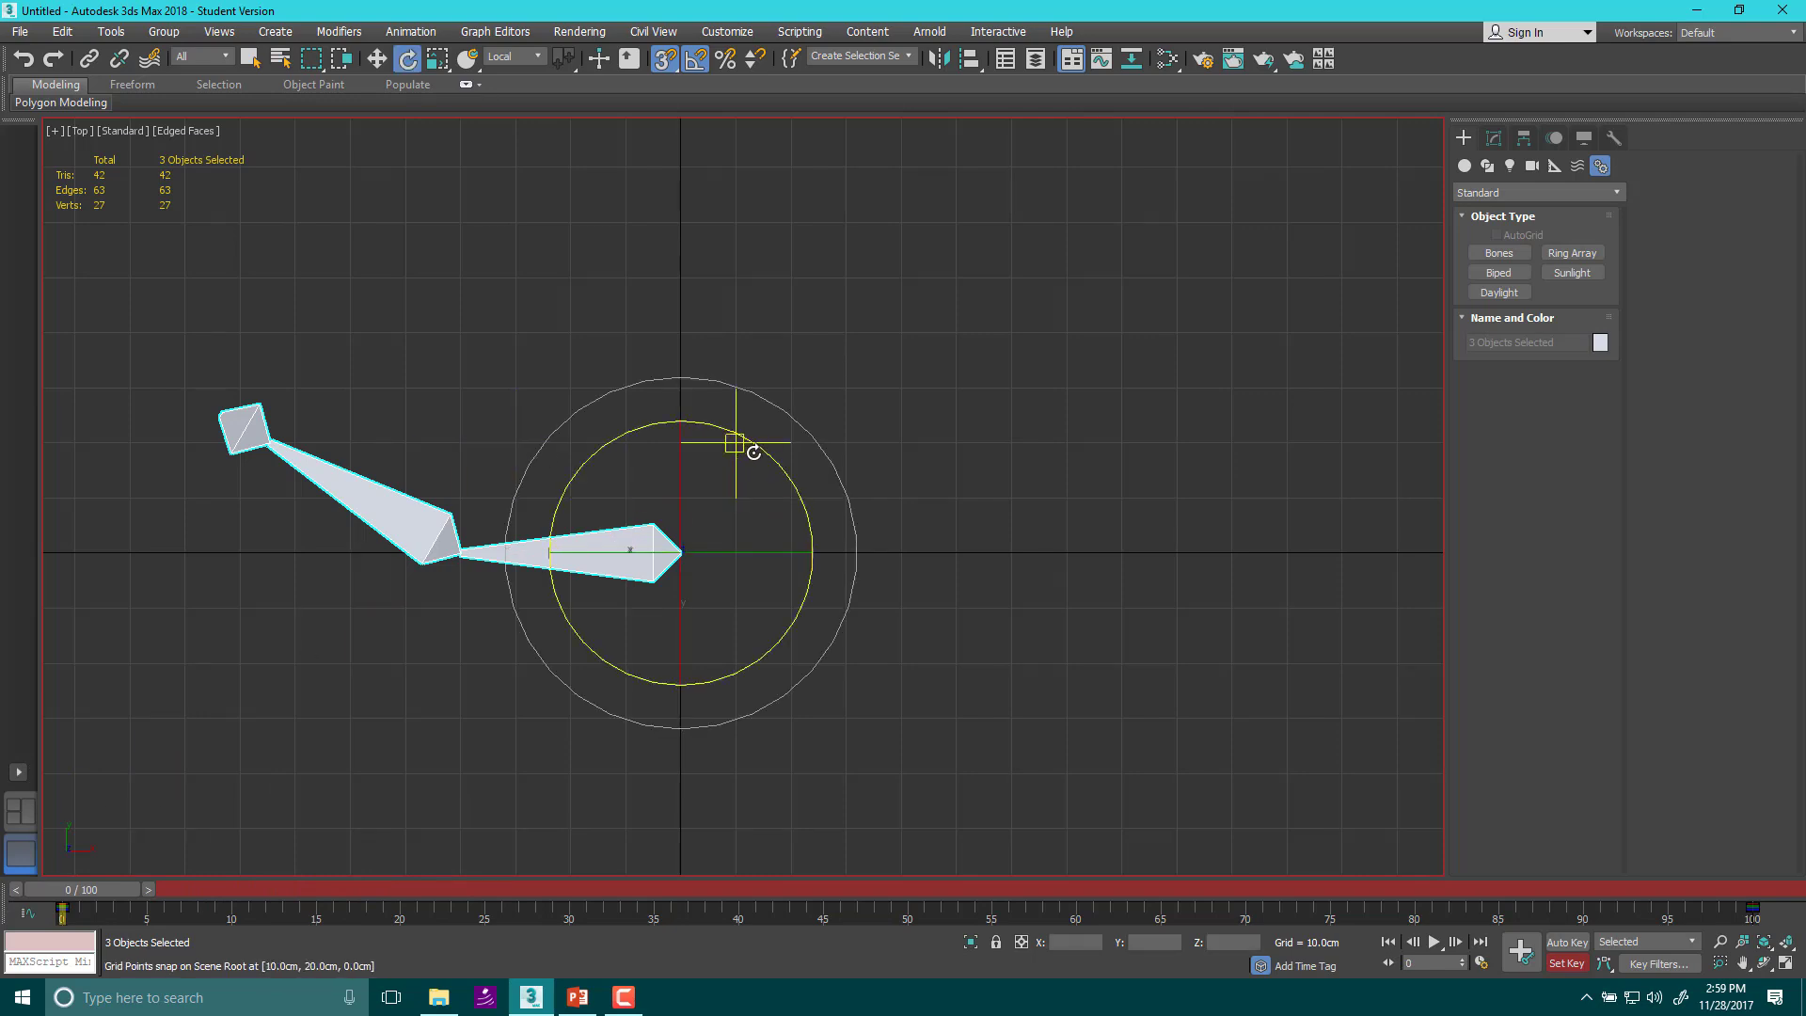
click(355, 485)
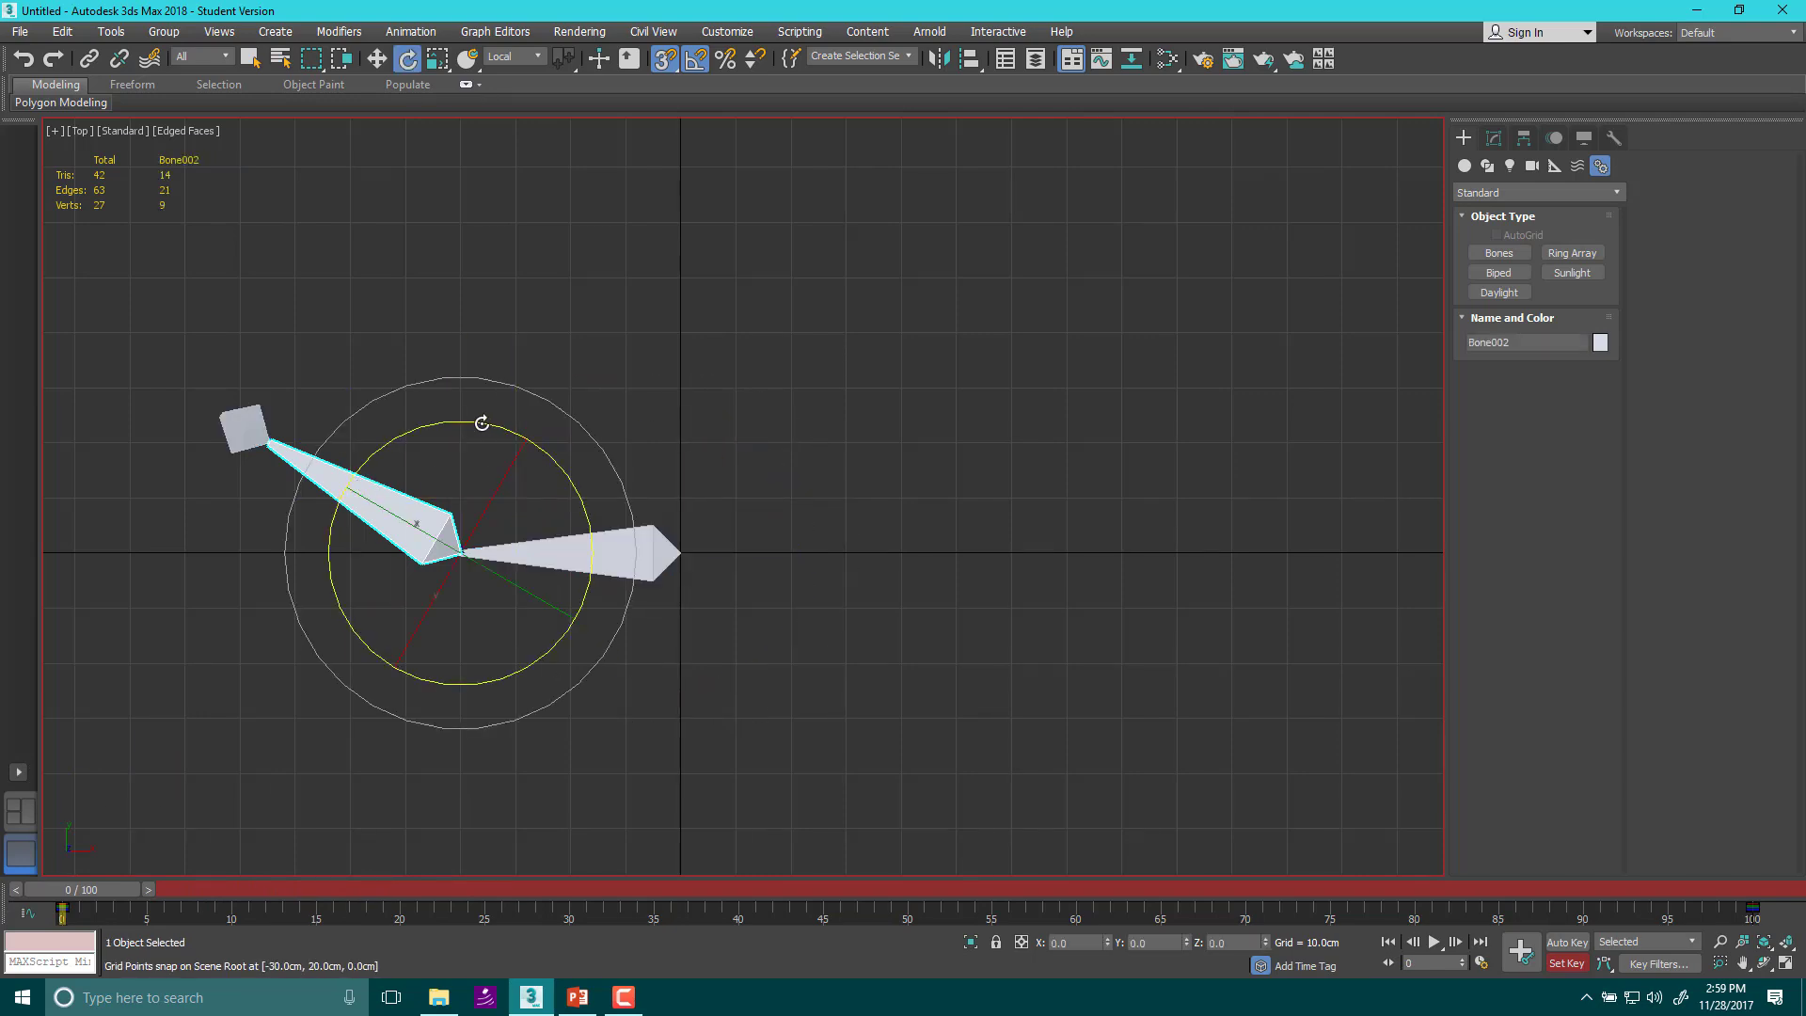
drag(481, 423, 584, 476)
click(624, 538)
mouse_move(790, 484)
mouse_down()
mouse_move(847, 513)
mouse_move(815, 499)
mouse_up()
At frame 30, rotate the root bone and middle bone clockwise until the middle bone points along positive world X, and key the middle bone
drag(143, 890, 609, 890)
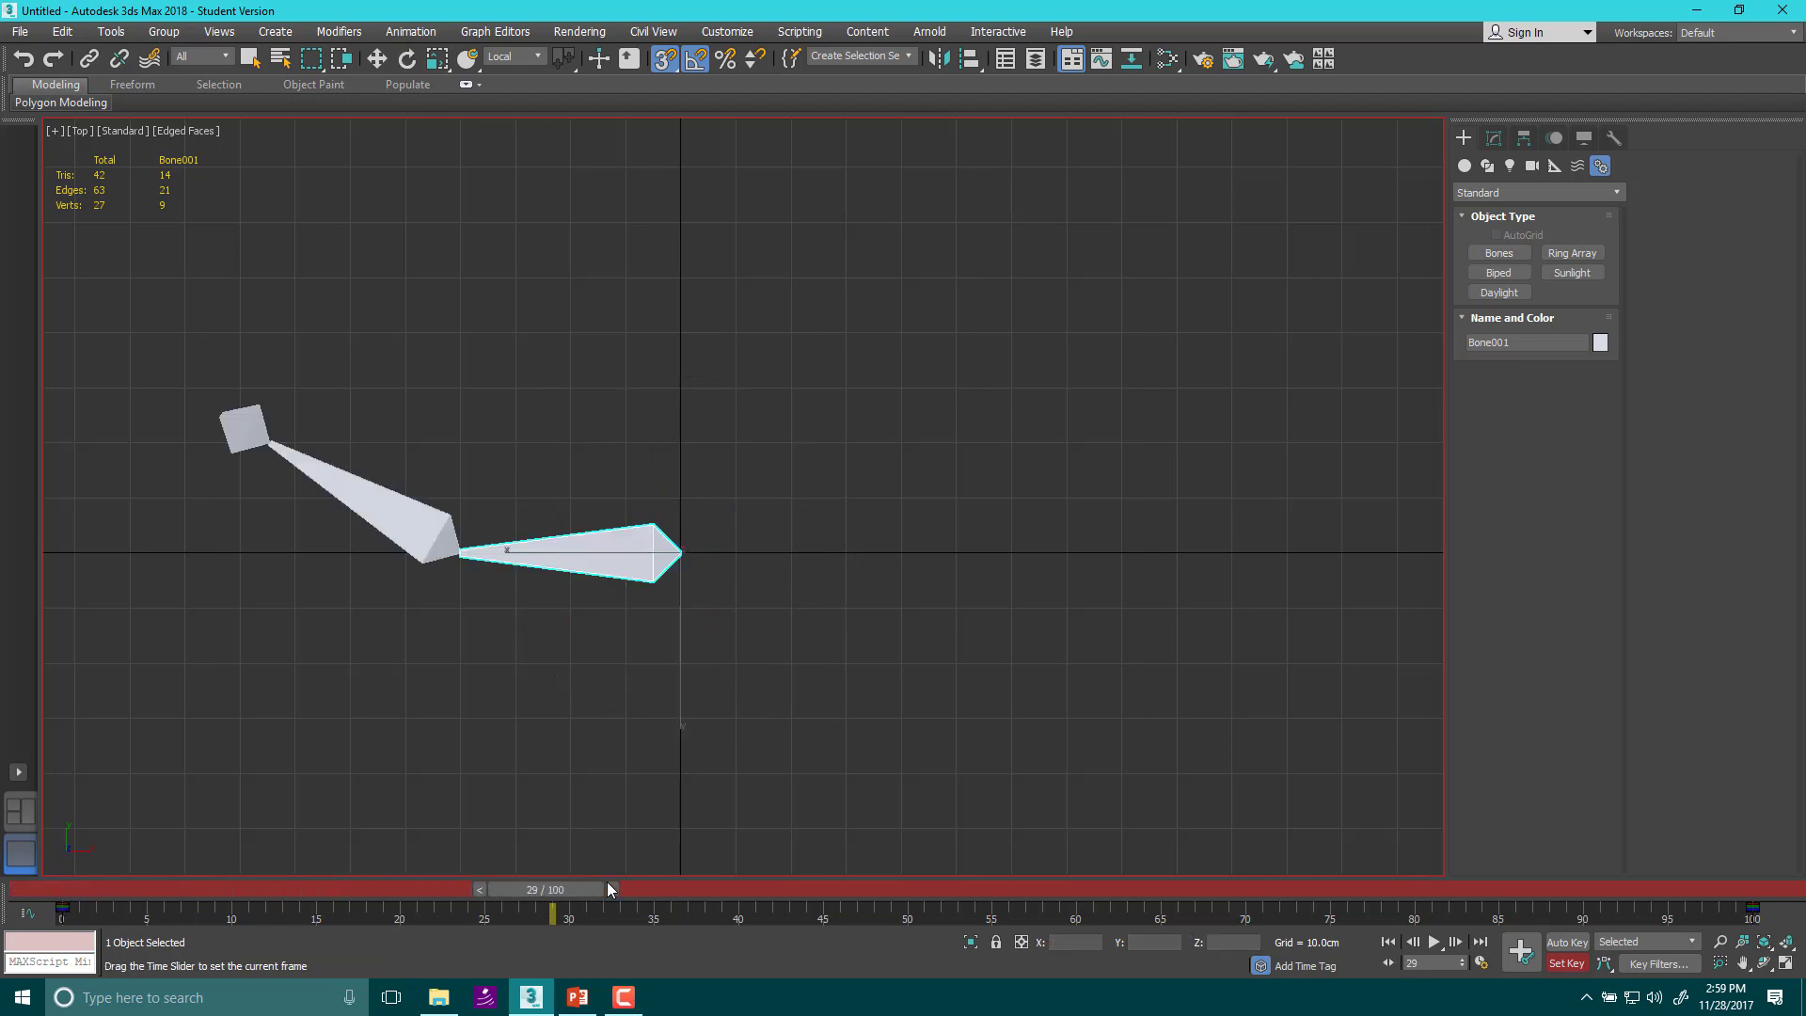
key(e)
drag(737, 432, 784, 484)
click(598, 243)
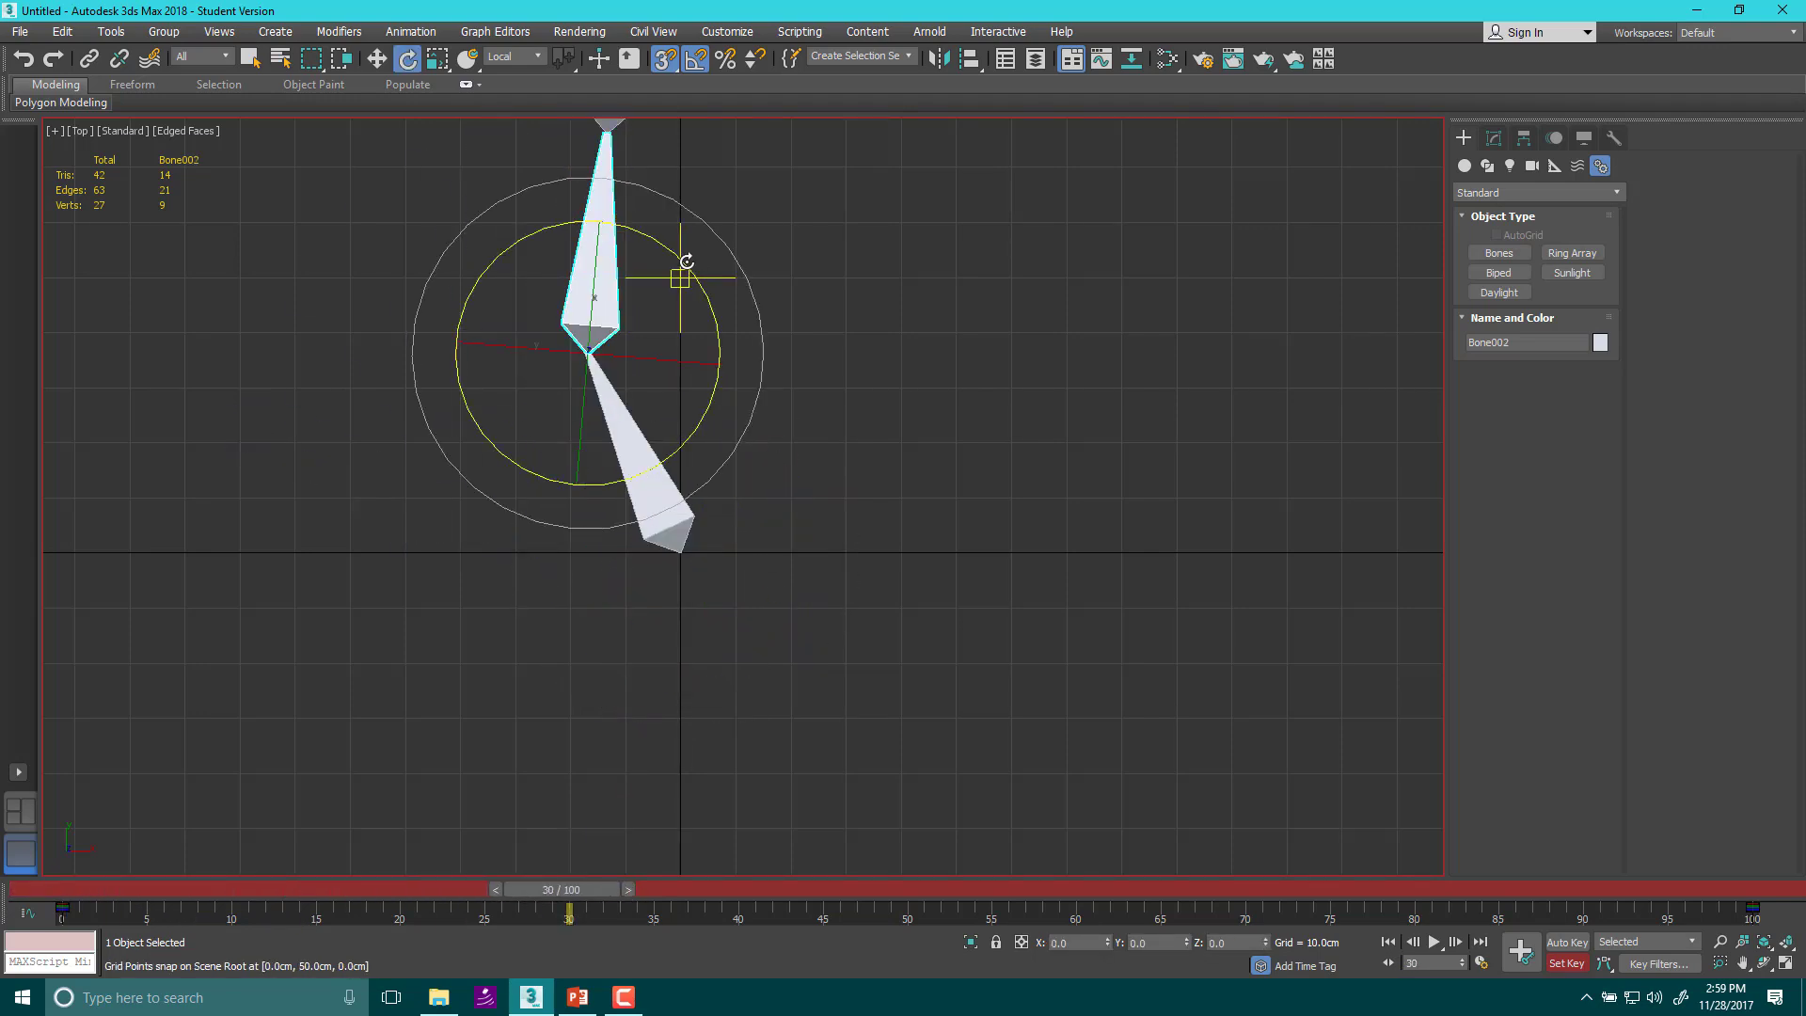
drag(686, 262, 729, 337)
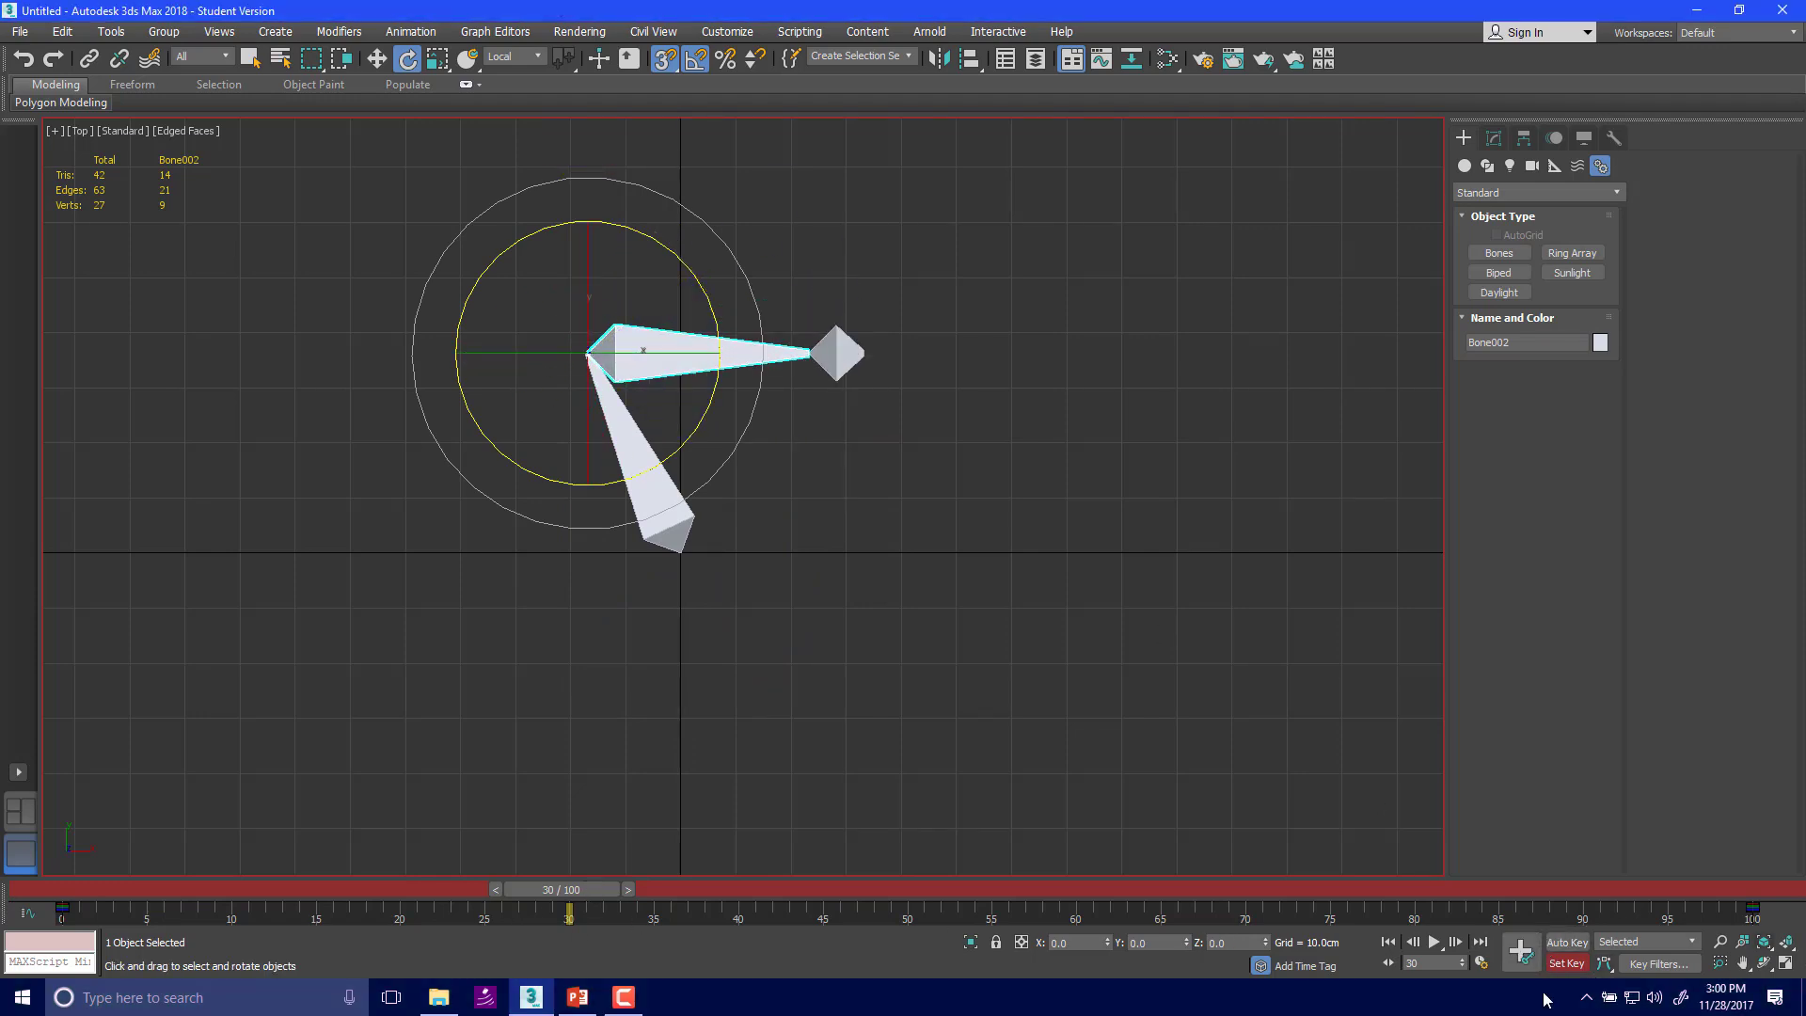
click(1535, 947)
Rotate the root bone clockwise at frame 30 until the middle bone points along positive world X again, and key the root bone
mouse_move(571, 889)
mouse_down()
mouse_move(183, 897)
mouse_move(593, 898)
mouse_up()
key(e)
click(574, 555)
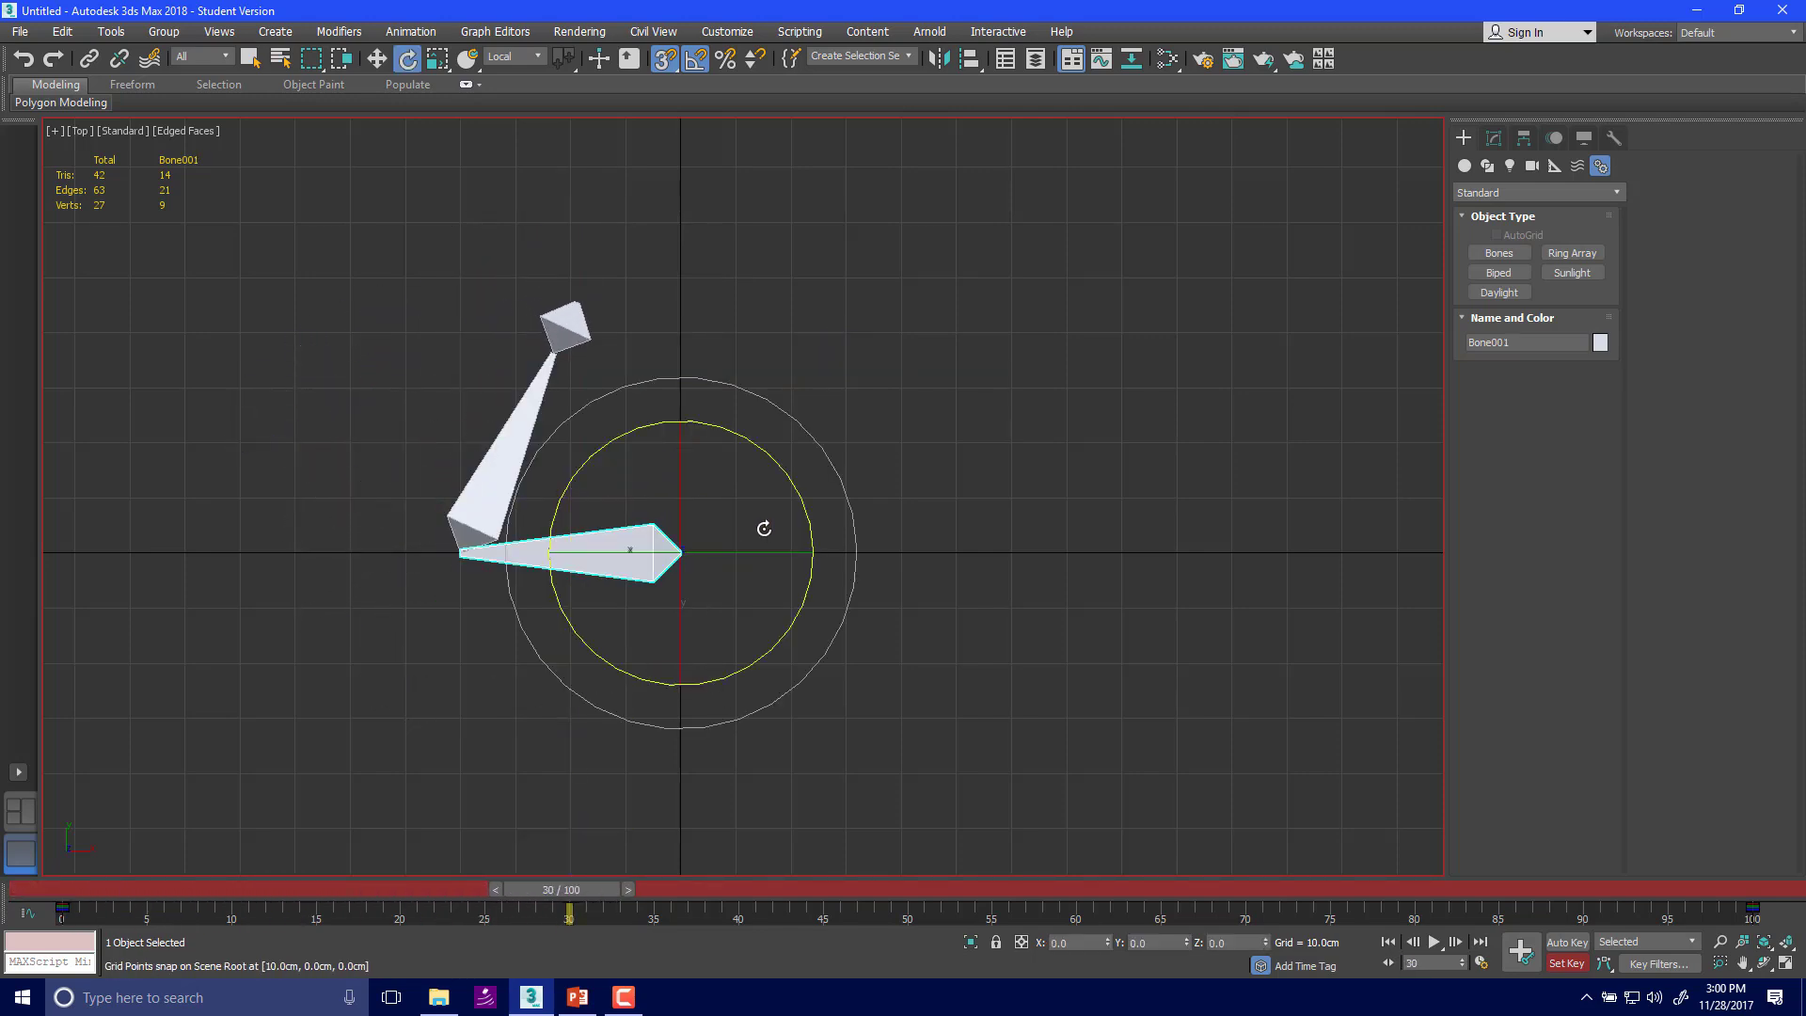
drag(790, 477, 817, 519)
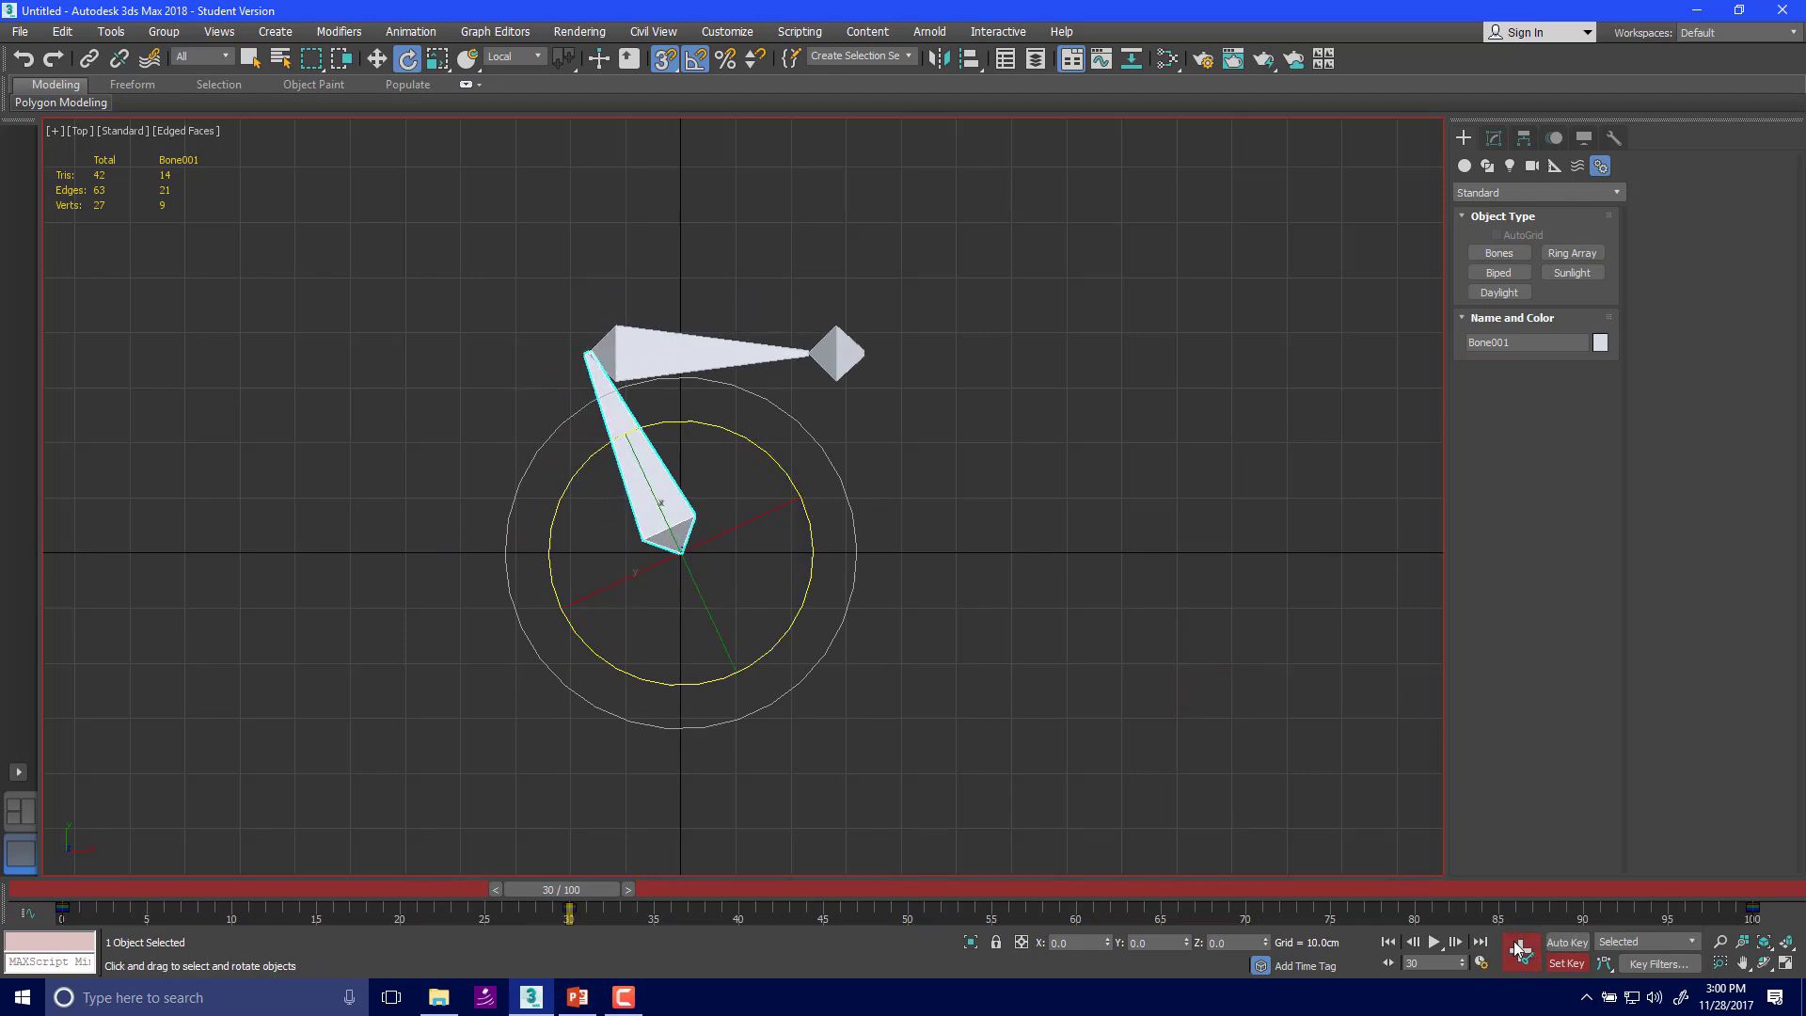
Select the end bone and scrub the time slider around frame 30 to check the keyed motion
double_click(595, 416)
click(836, 354)
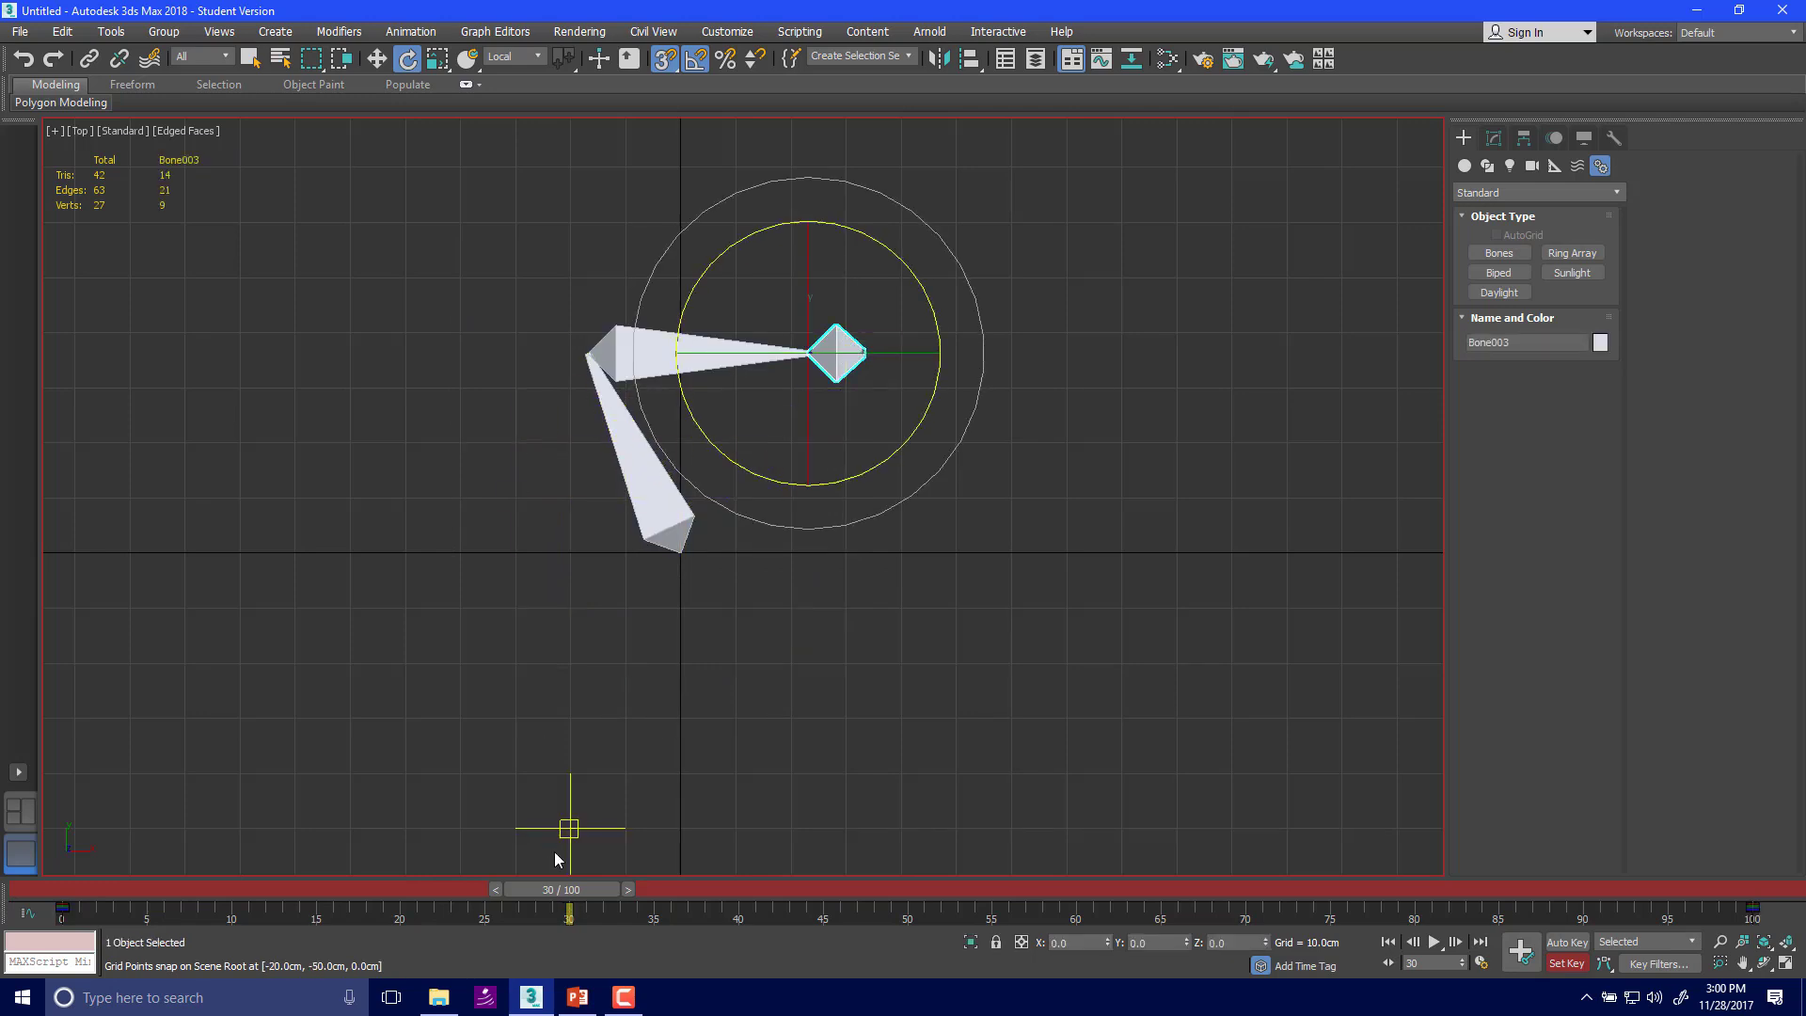
drag(590, 879, 608, 935)
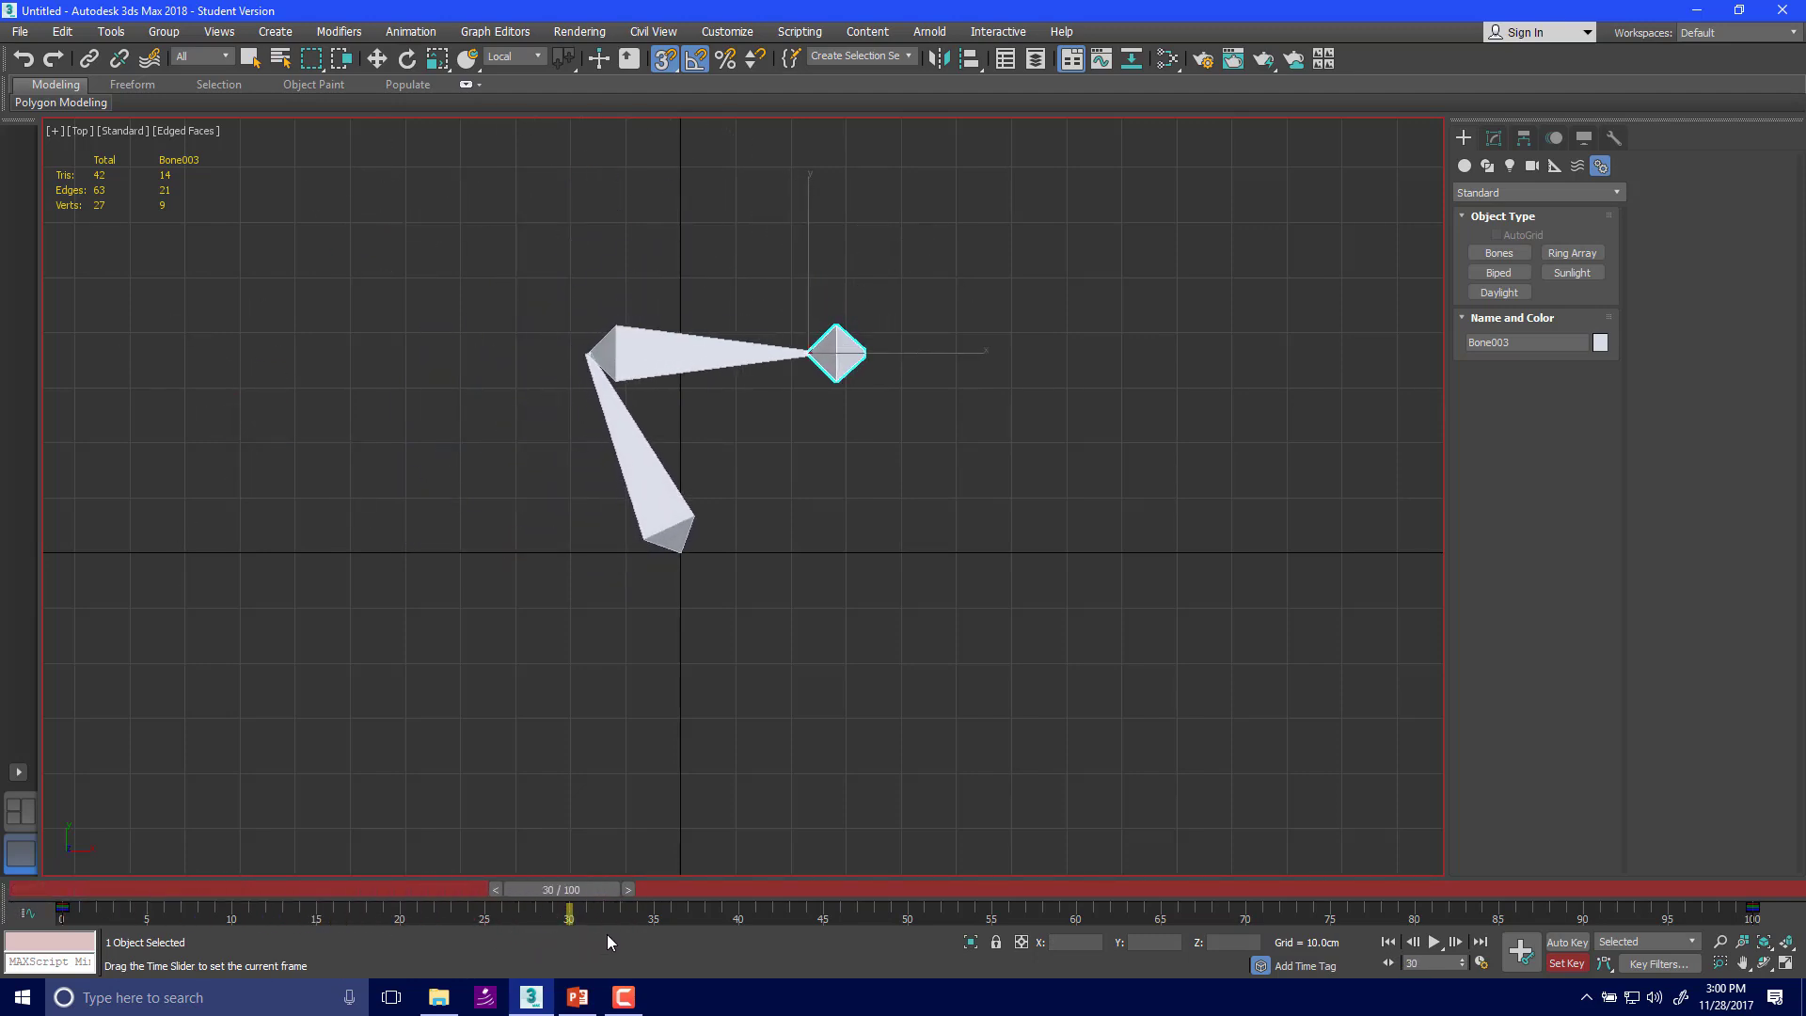
key(e)
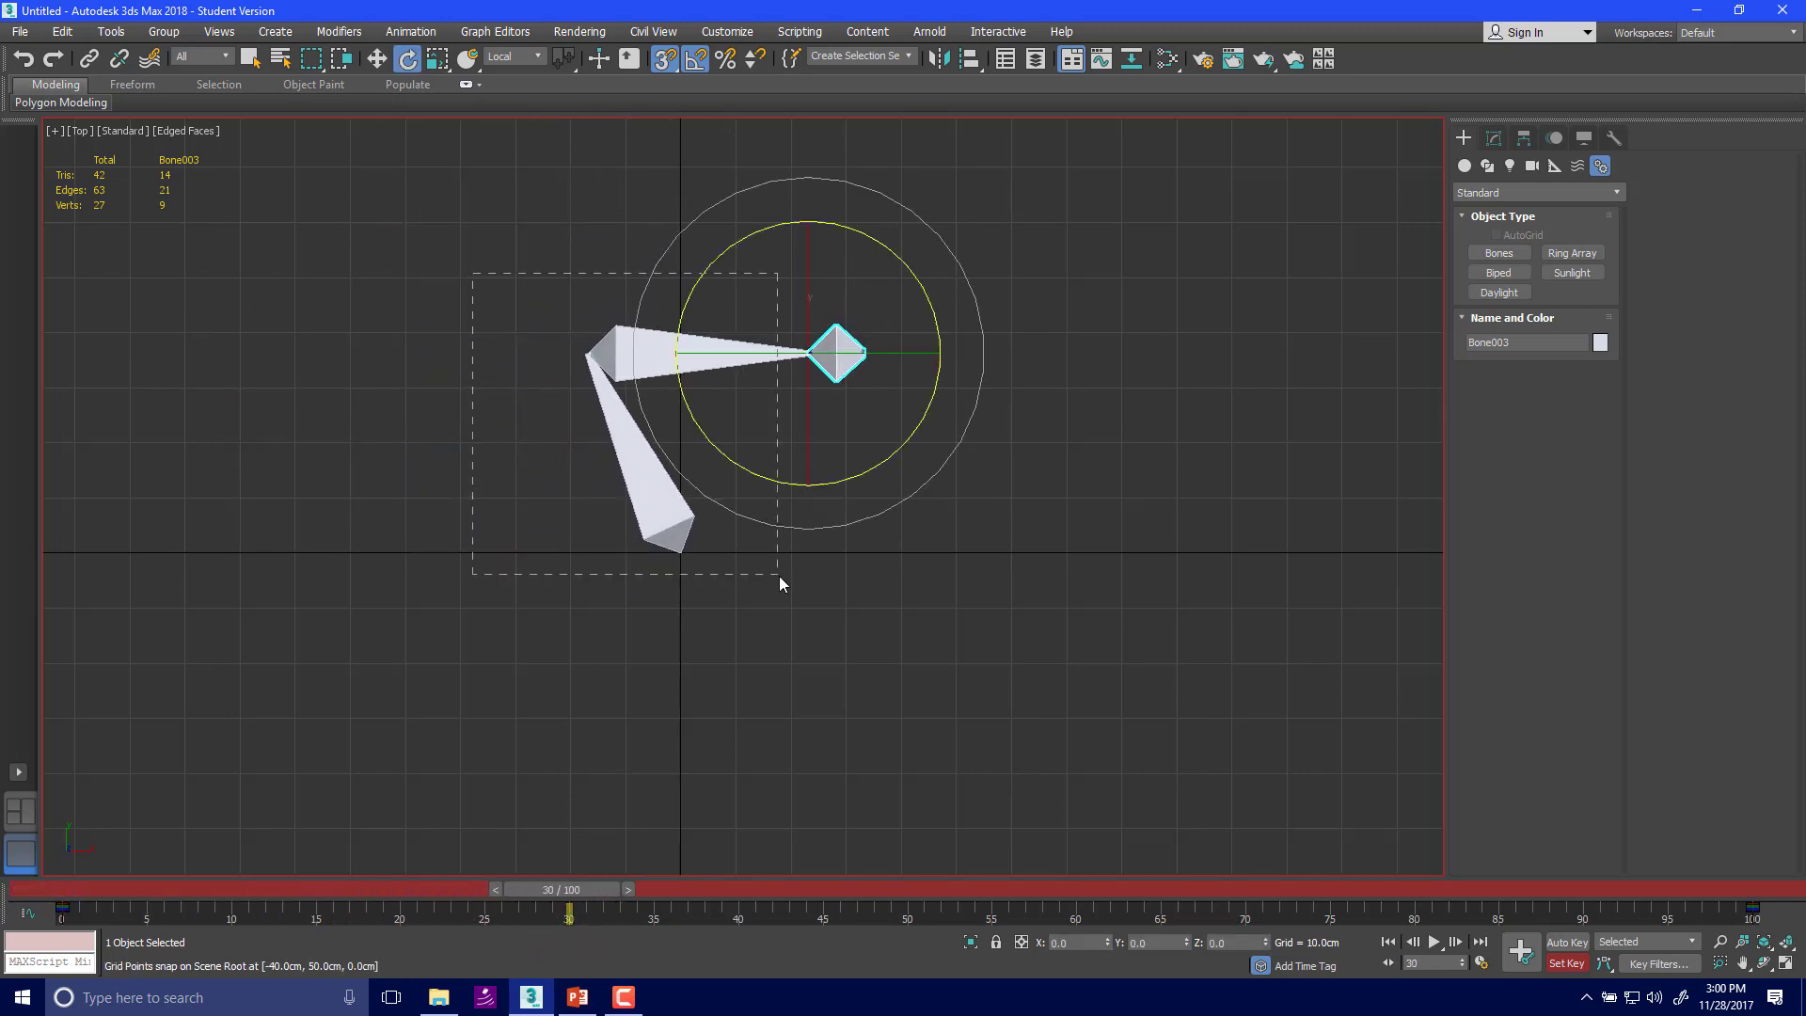
At frame 50, rotate the root bone clockwise about its local Z axis until it tilts toward the positive world X side
drag(780, 542, 778, 540)
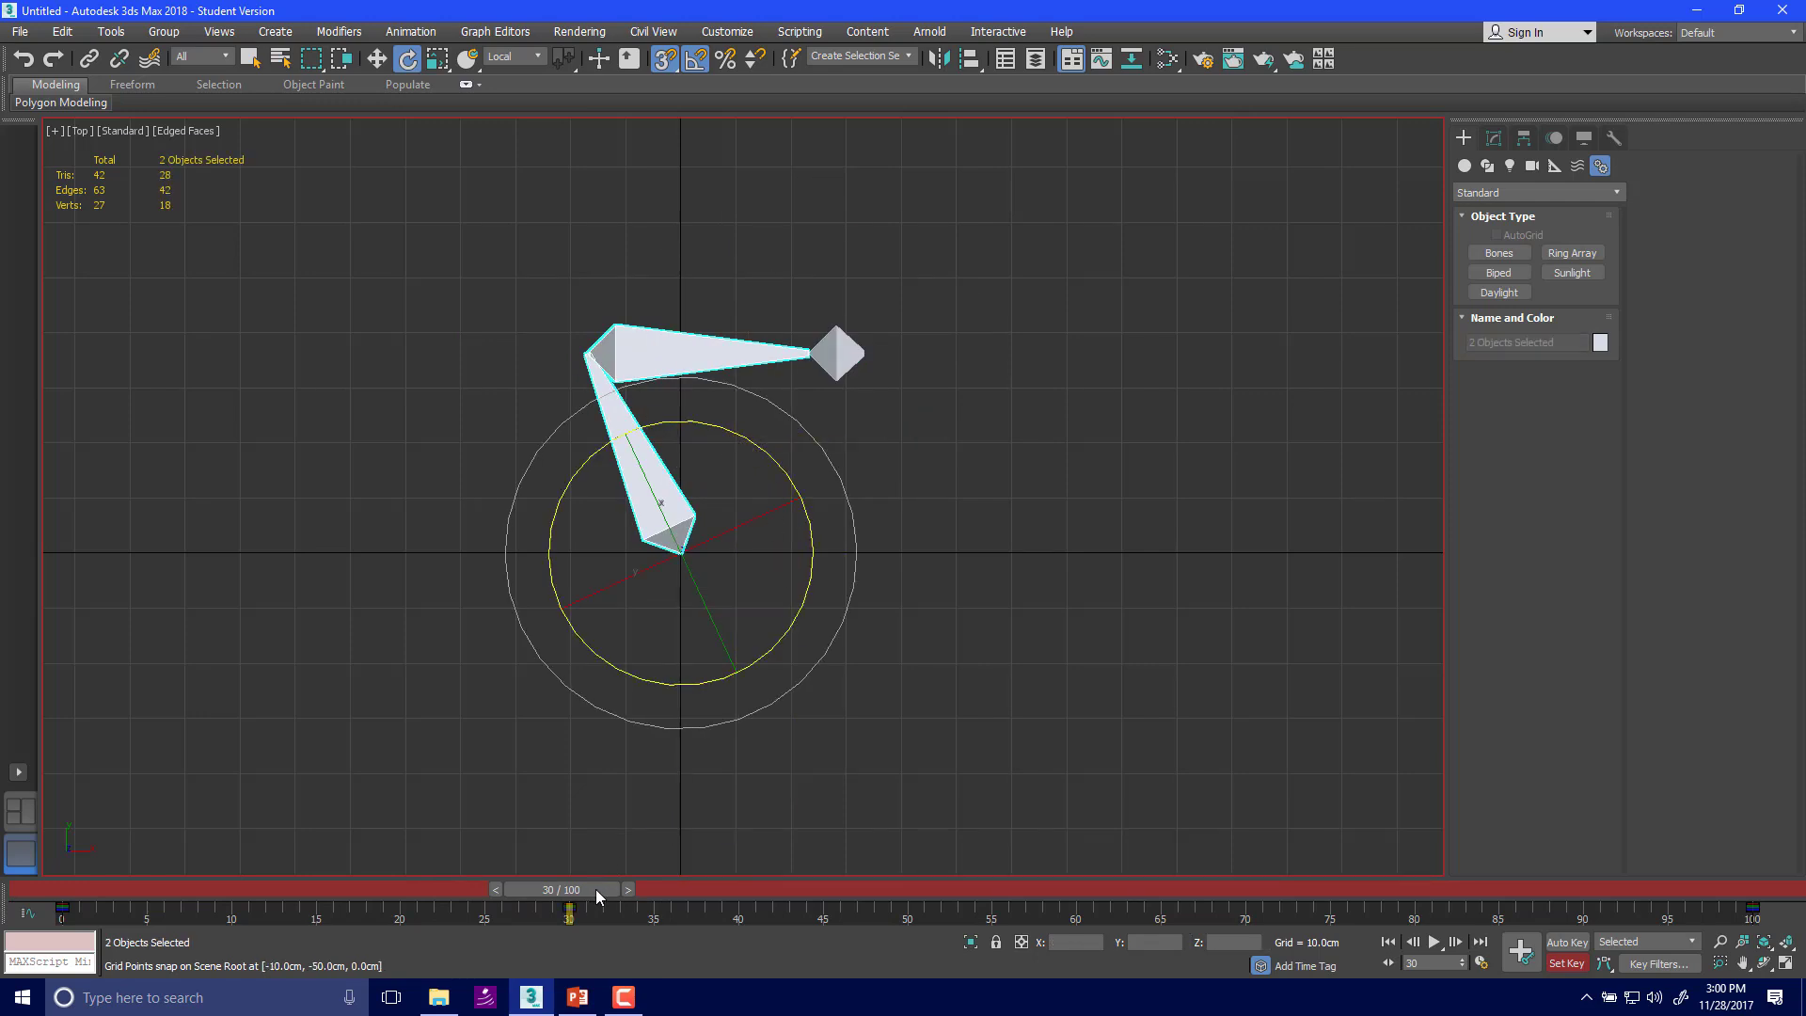
drag(598, 893, 938, 854)
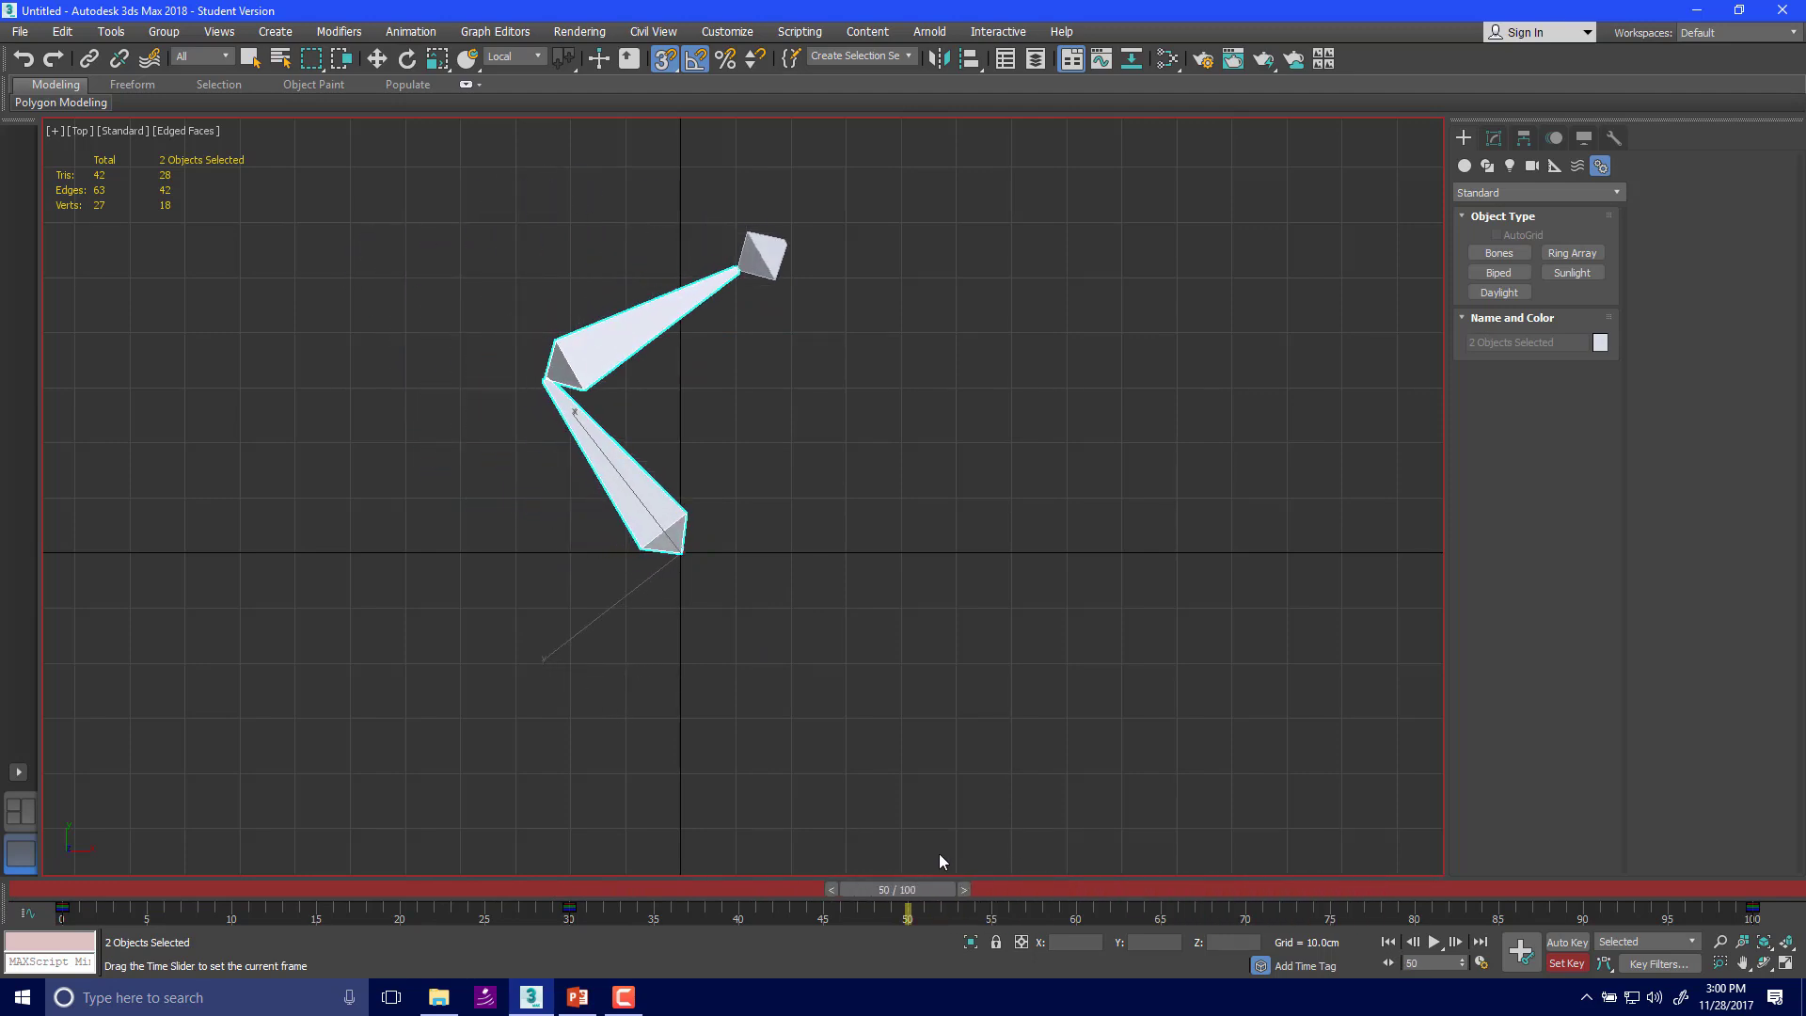
key(e)
drag(738, 433, 650, 492)
click(874, 419)
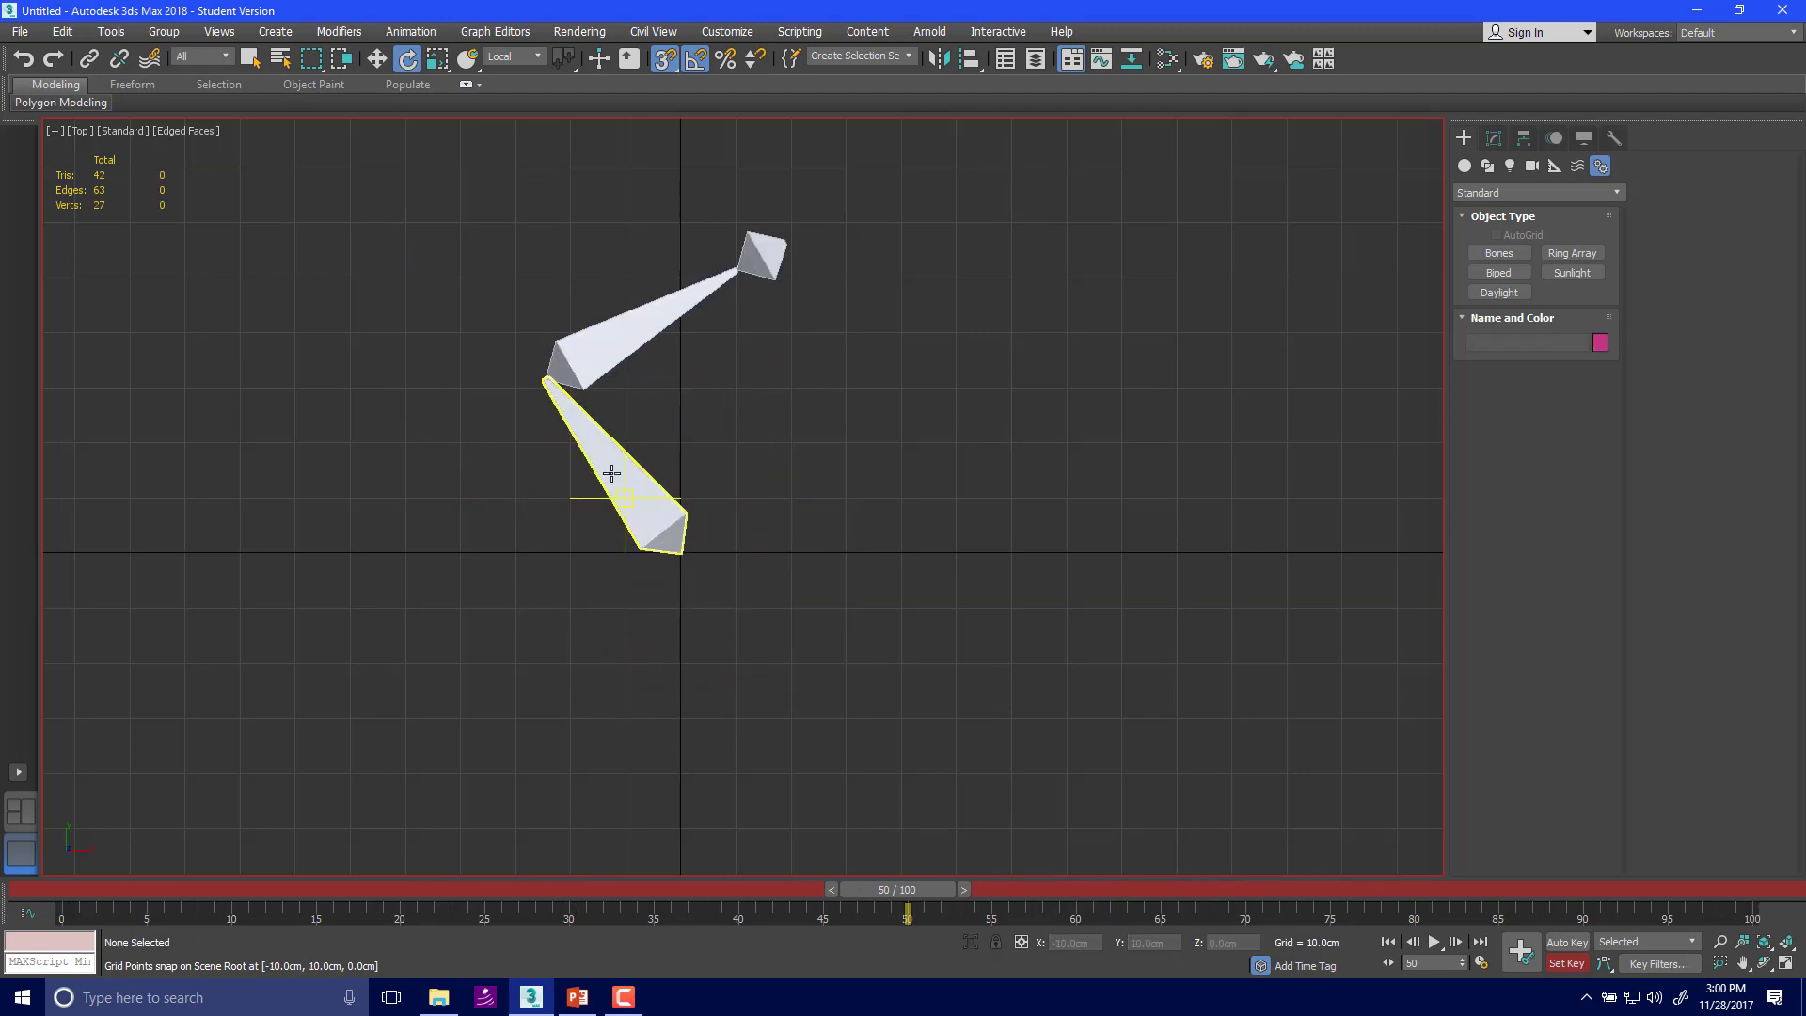
click(604, 472)
drag(705, 423, 846, 446)
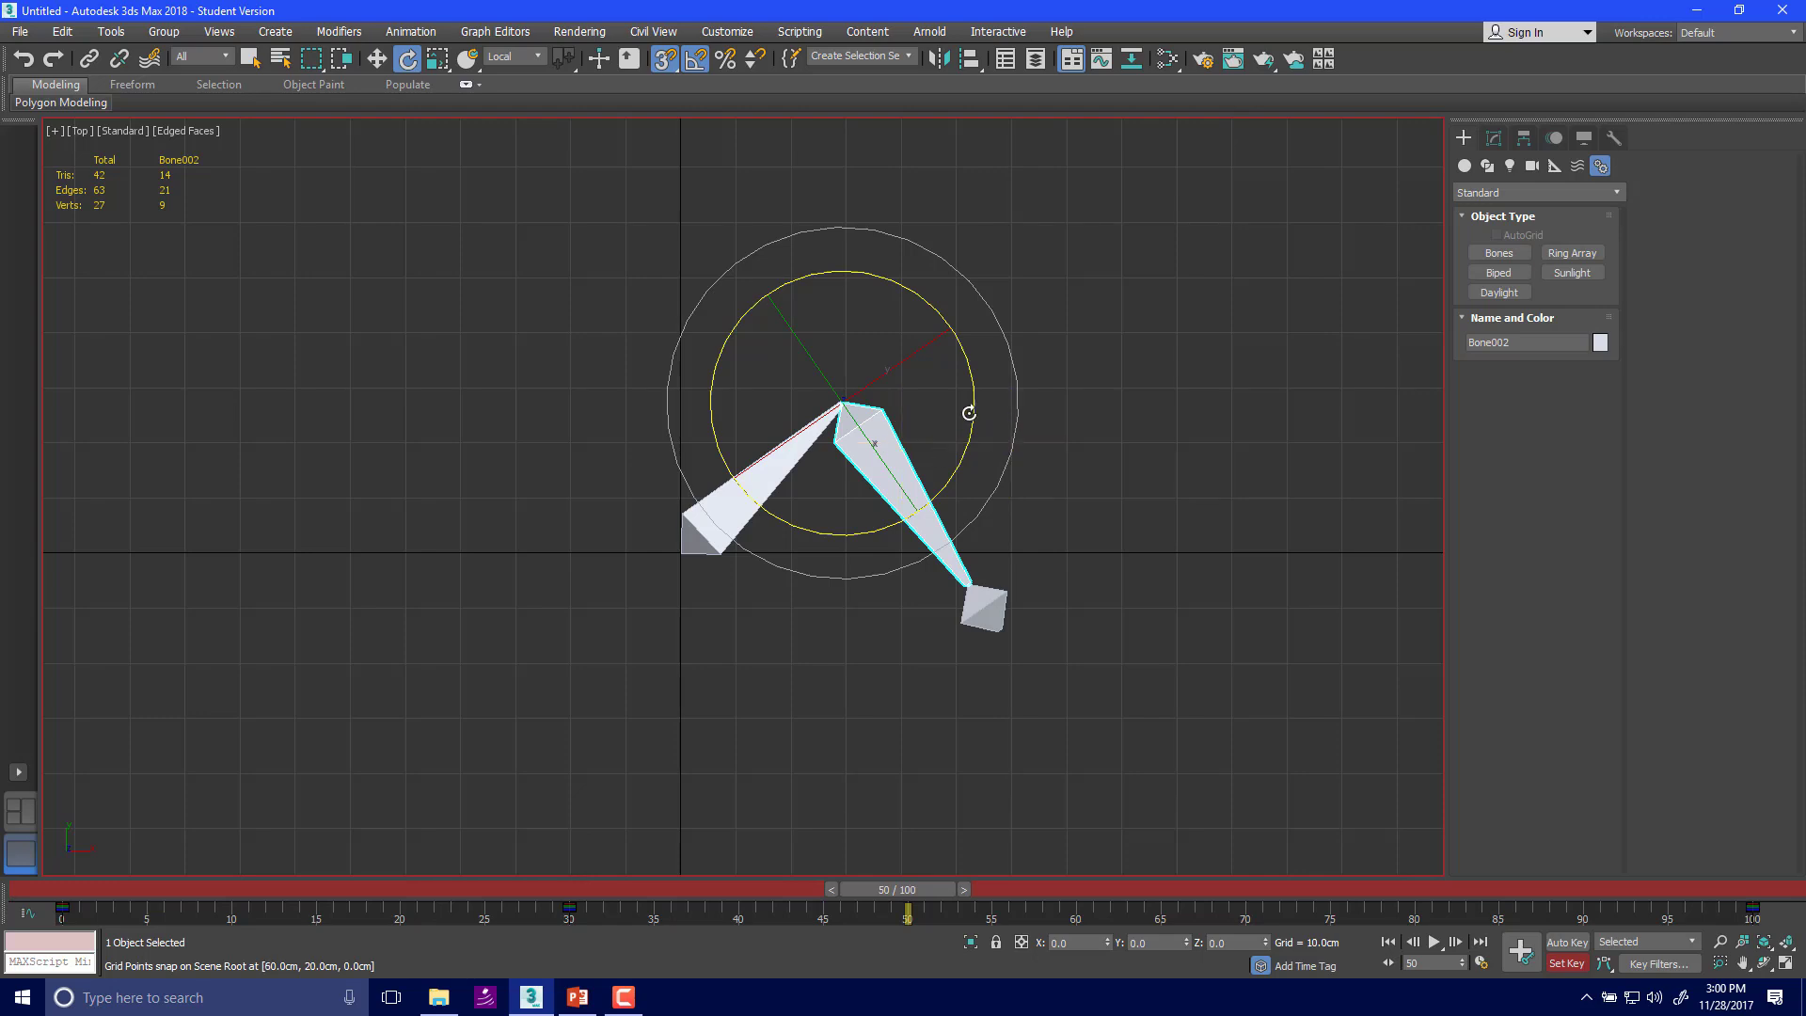
Adjust the root and middle bones' rotations so the chain extends almost straight along positive world X, and key both bones at frame 50
drag(972, 407, 940, 488)
right_click(919, 504)
drag(846, 542, 817, 540)
right_click(843, 535)
click(726, 549)
click(952, 450)
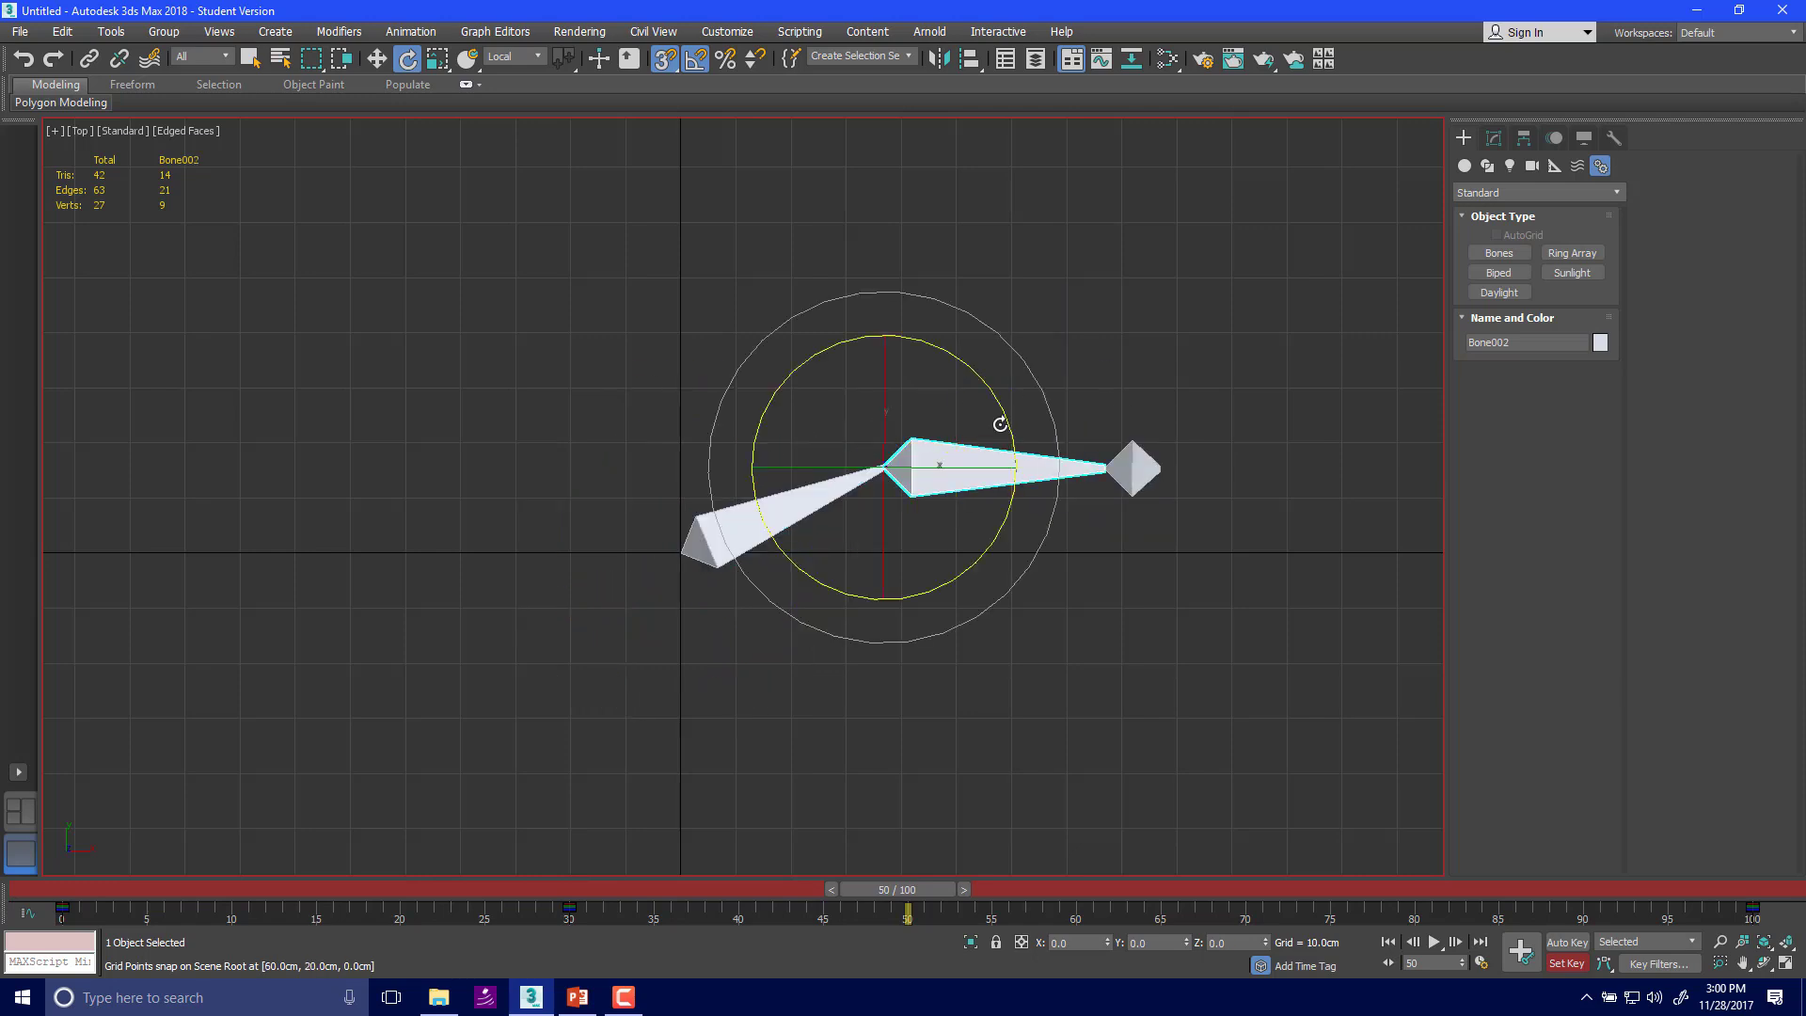
drag(1000, 425, 1001, 414)
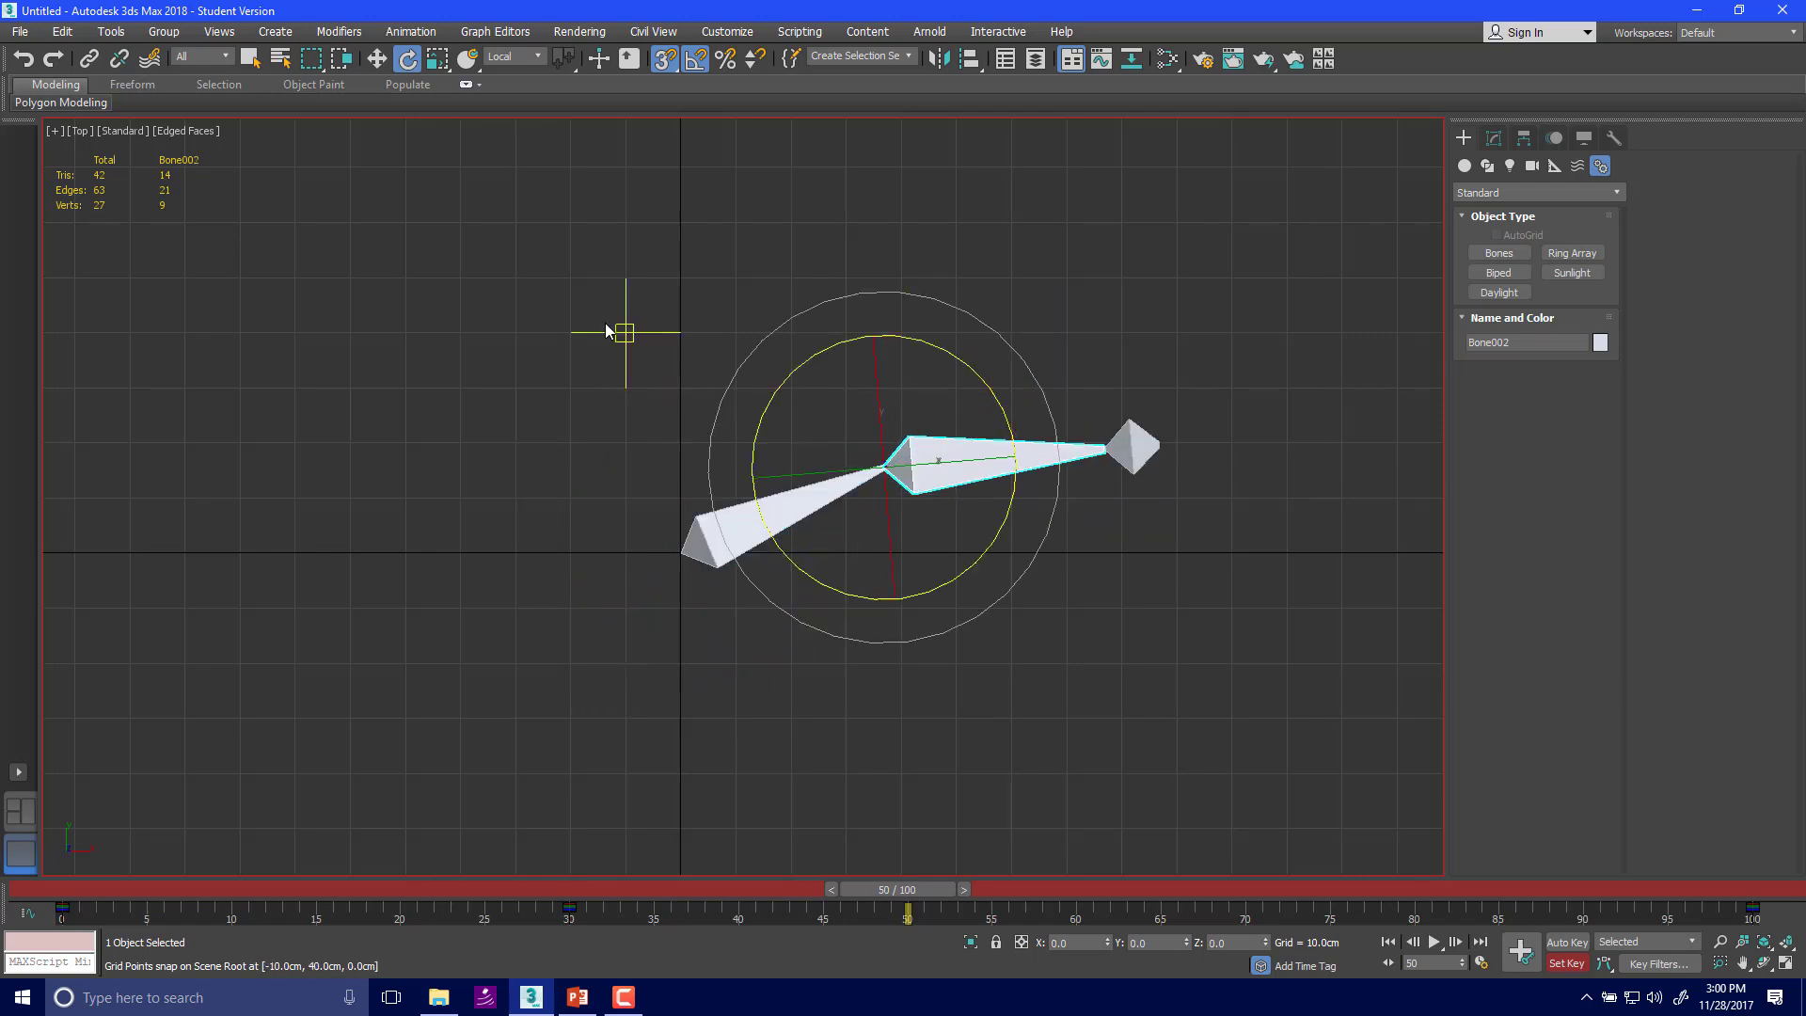
drag(607, 331, 946, 713)
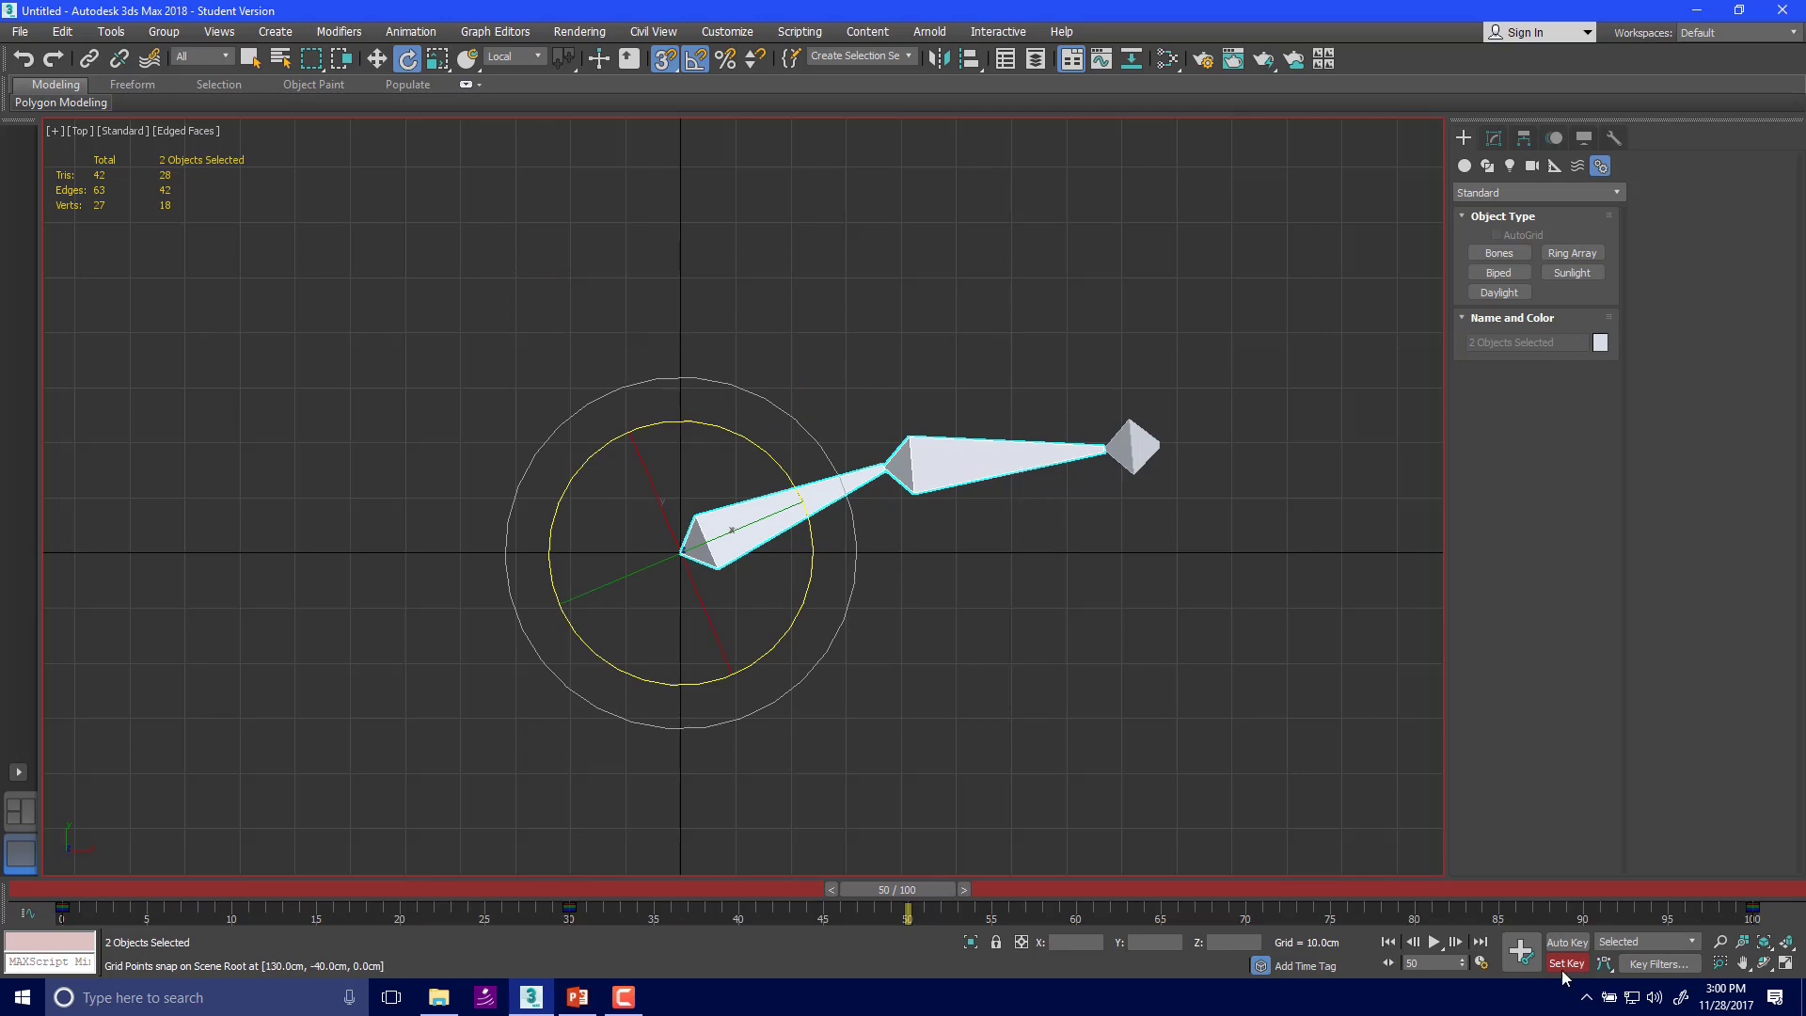
click(1523, 950)
Scrub through the animation and copy the two bones' keys from frame 30 to frame 82
drag(945, 886, 1762, 948)
drag(1648, 940, 649, 899)
key(e)
drag(527, 905, 1456, 931)
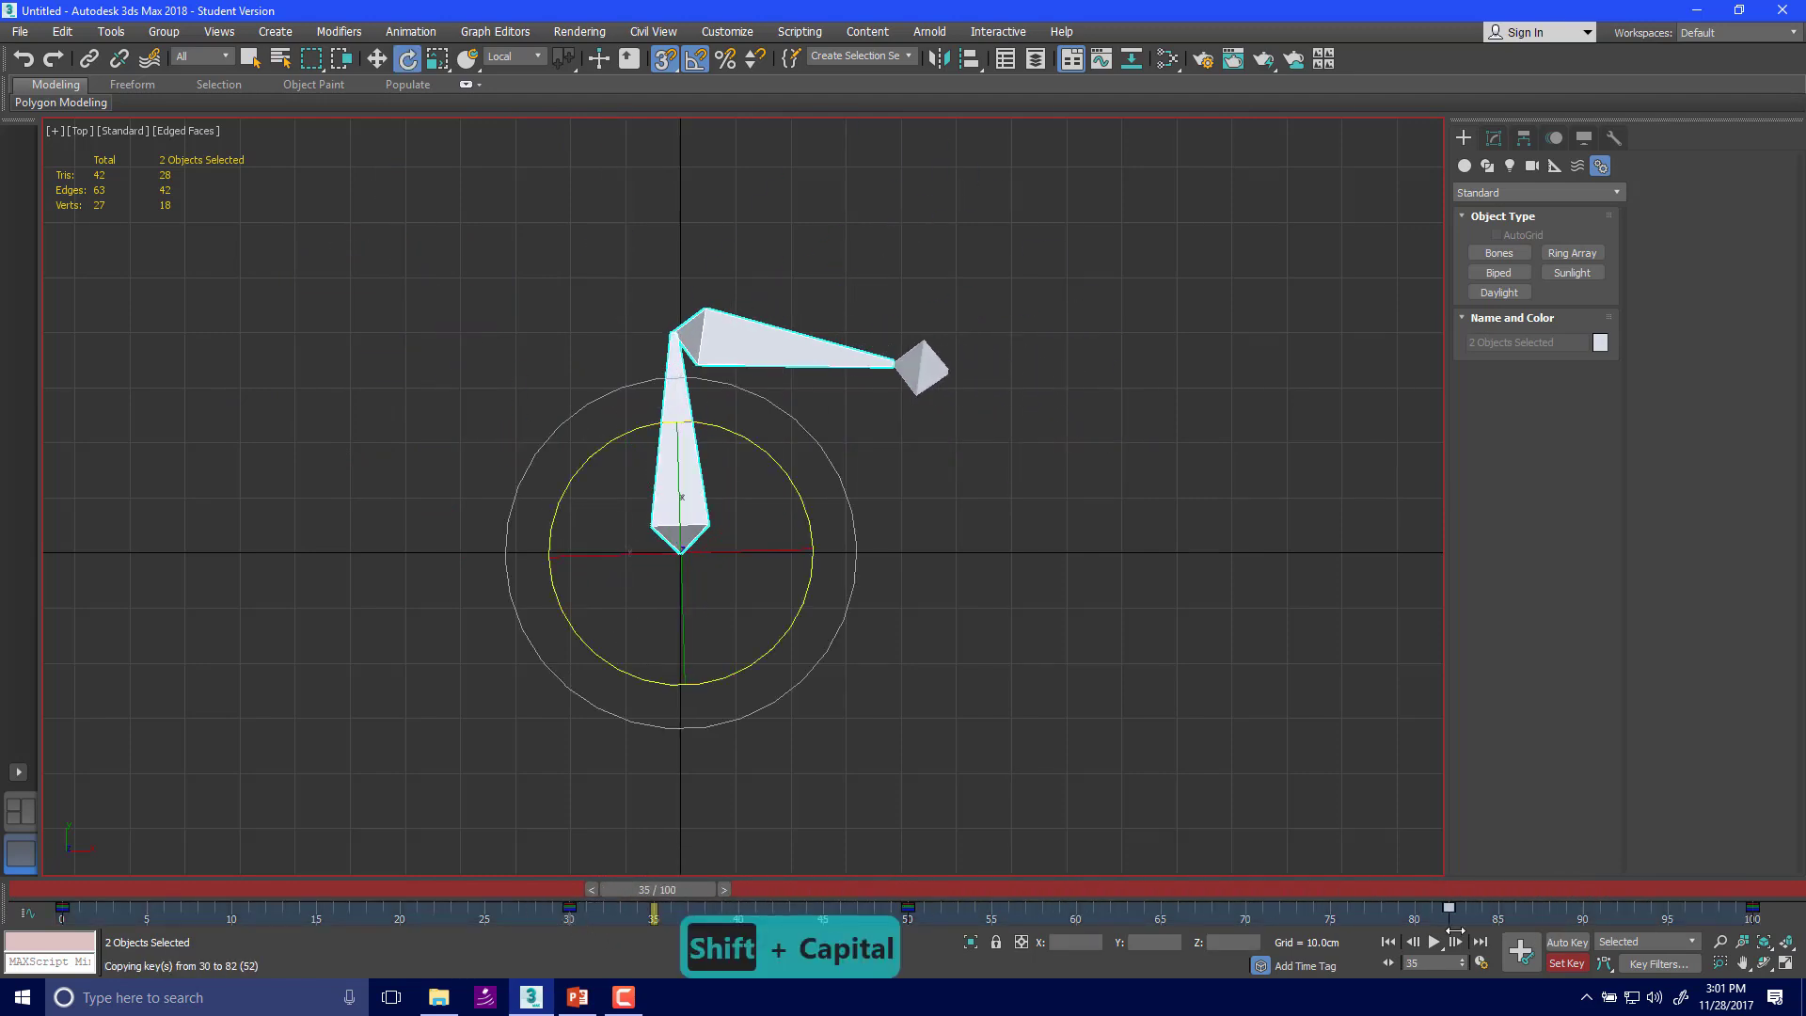
drag(678, 888, 479, 864)
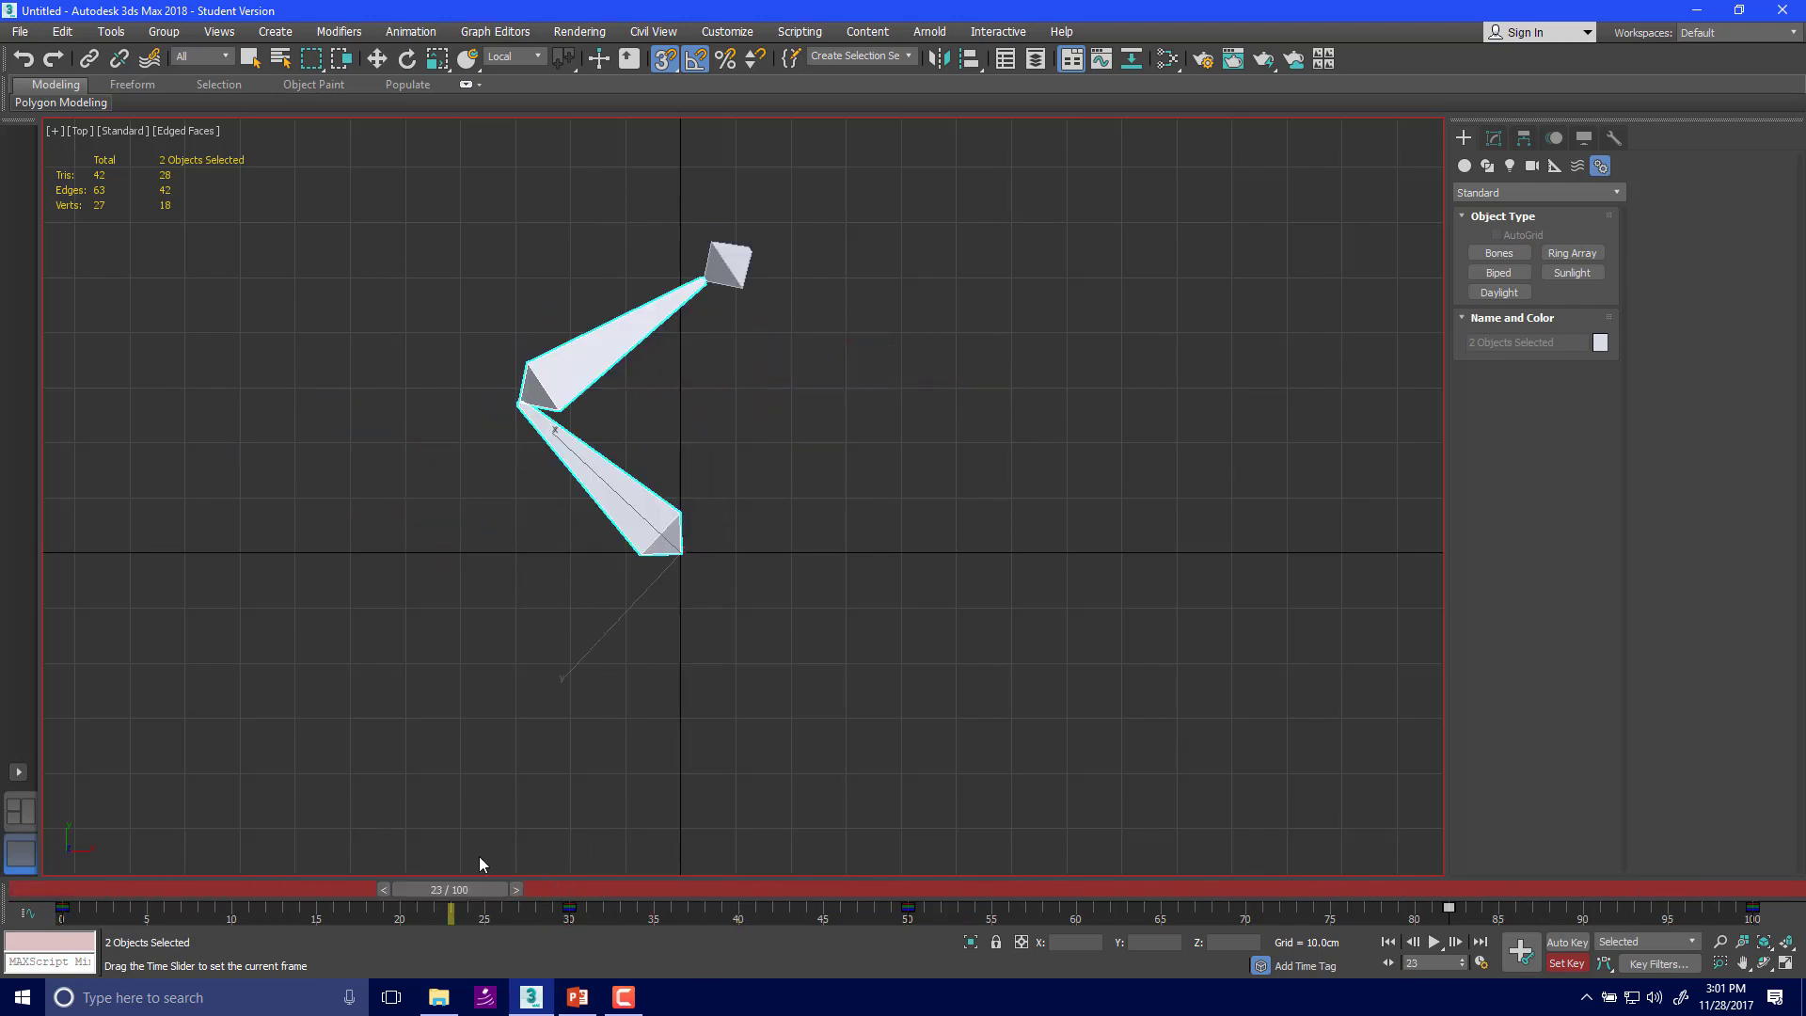
Orbit out of the Top view and move to frame 100 to examine the animated bone chain from several angles
key(e)
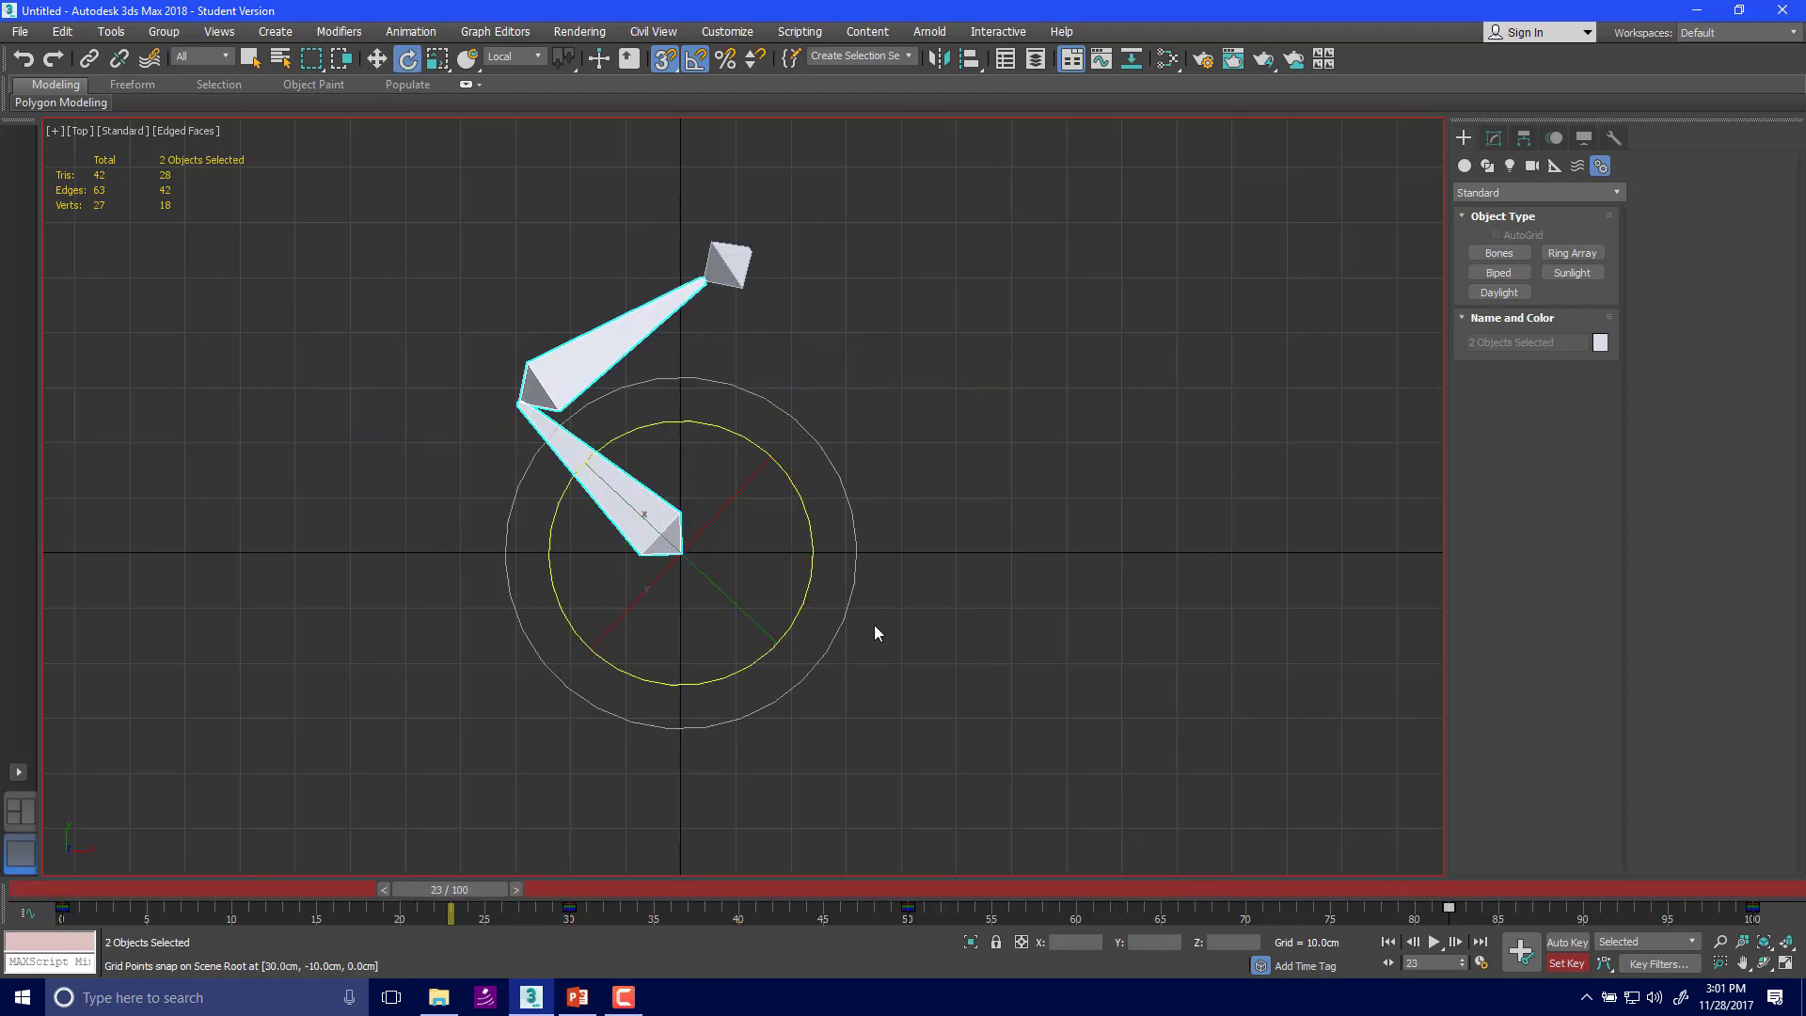
scroll(873, 625, down, 3)
alt+middle_drag(974, 647, 757, 602)
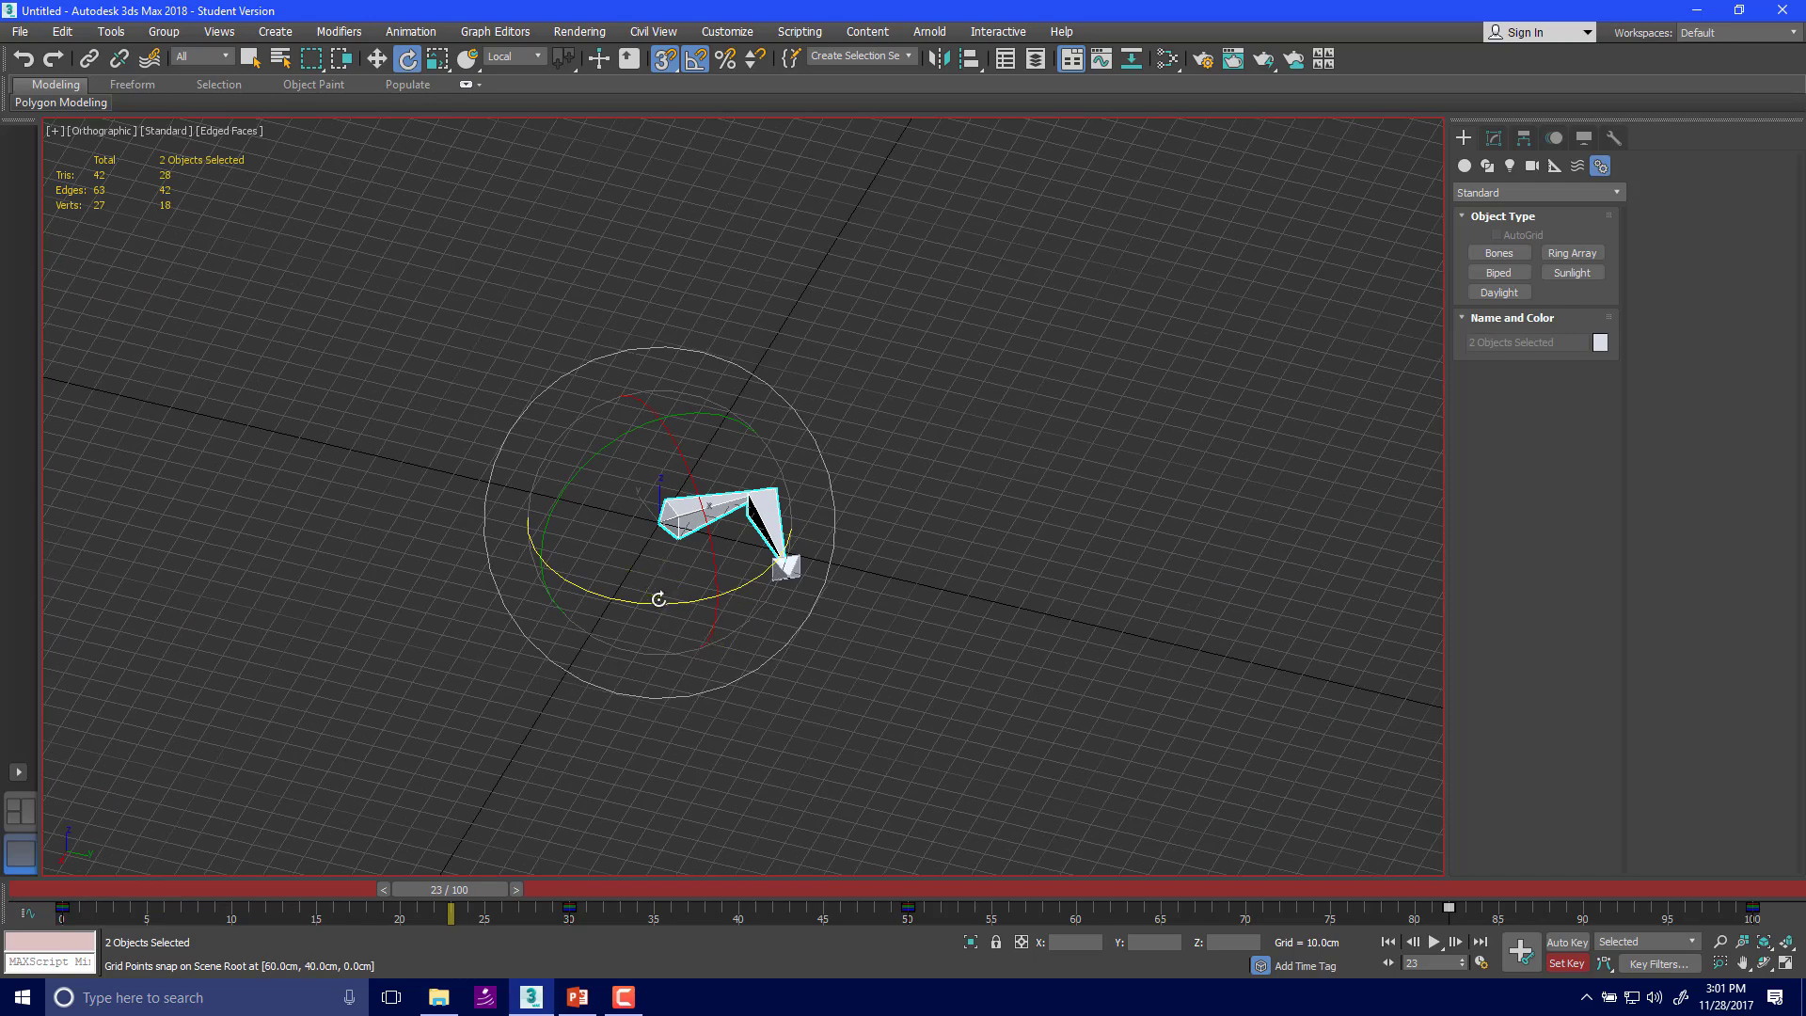
scroll(673, 505, up, 5)
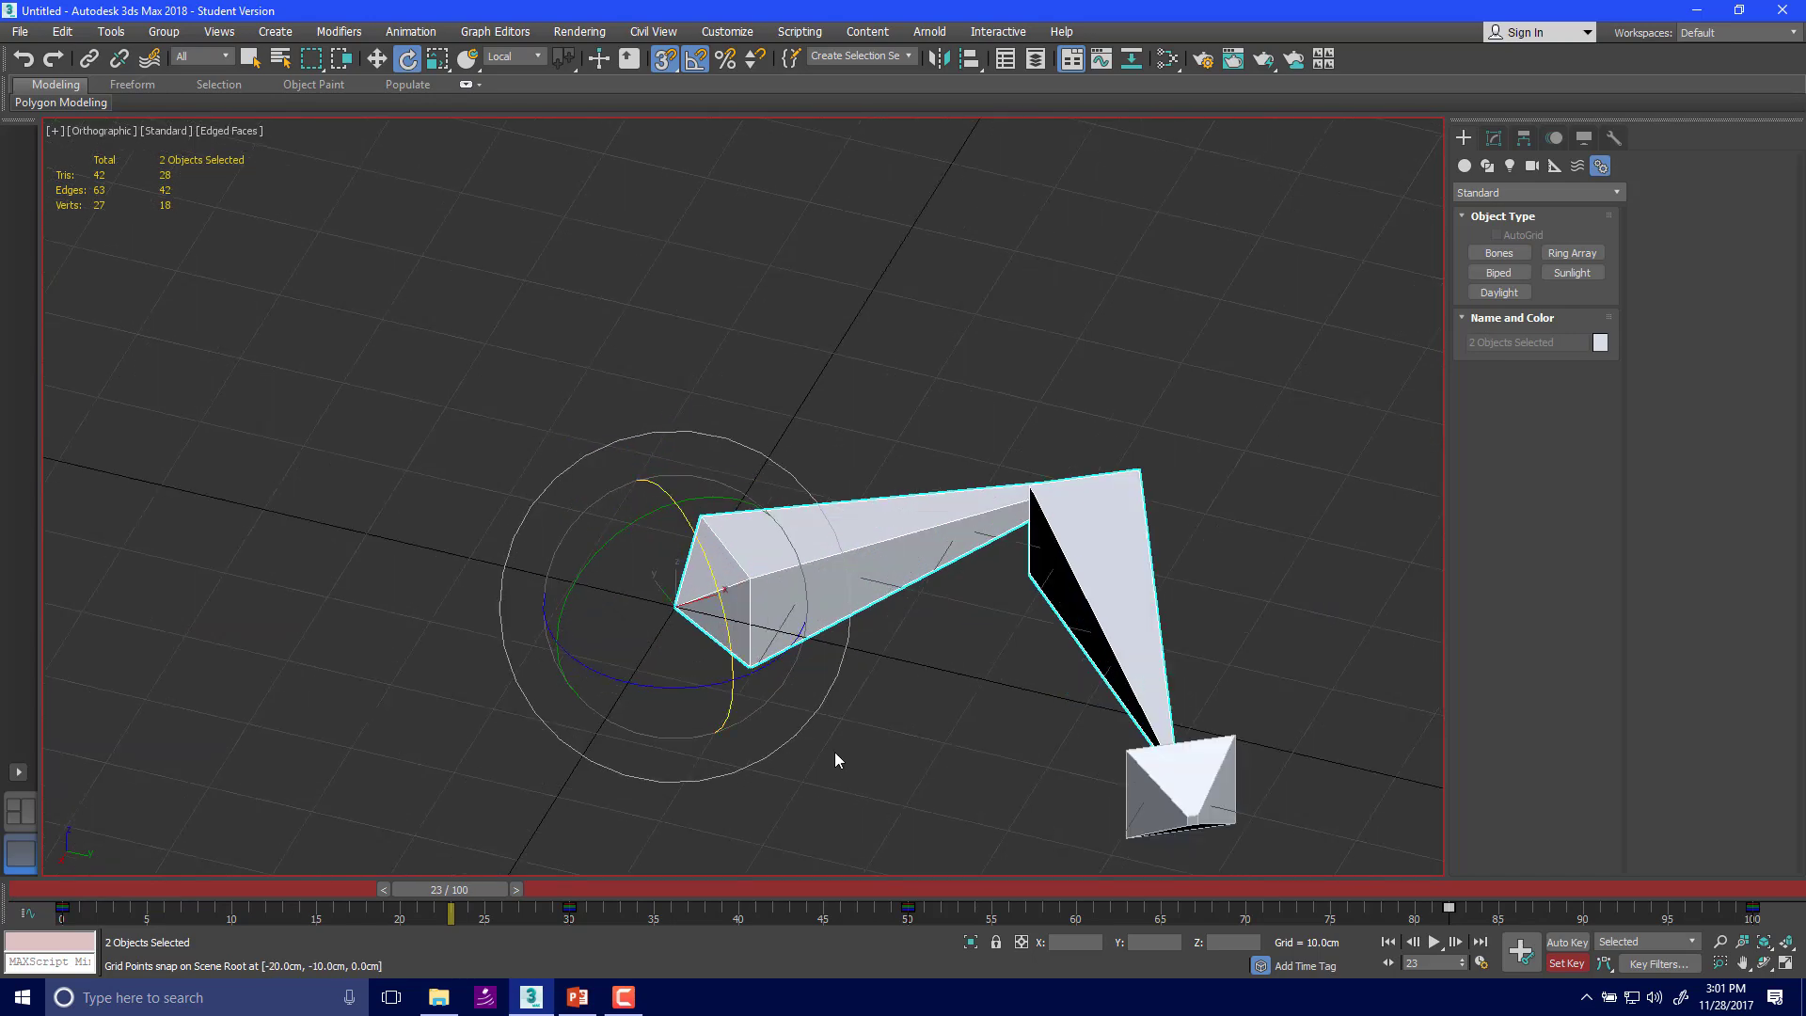
middle_drag(719, 693, 735, 553)
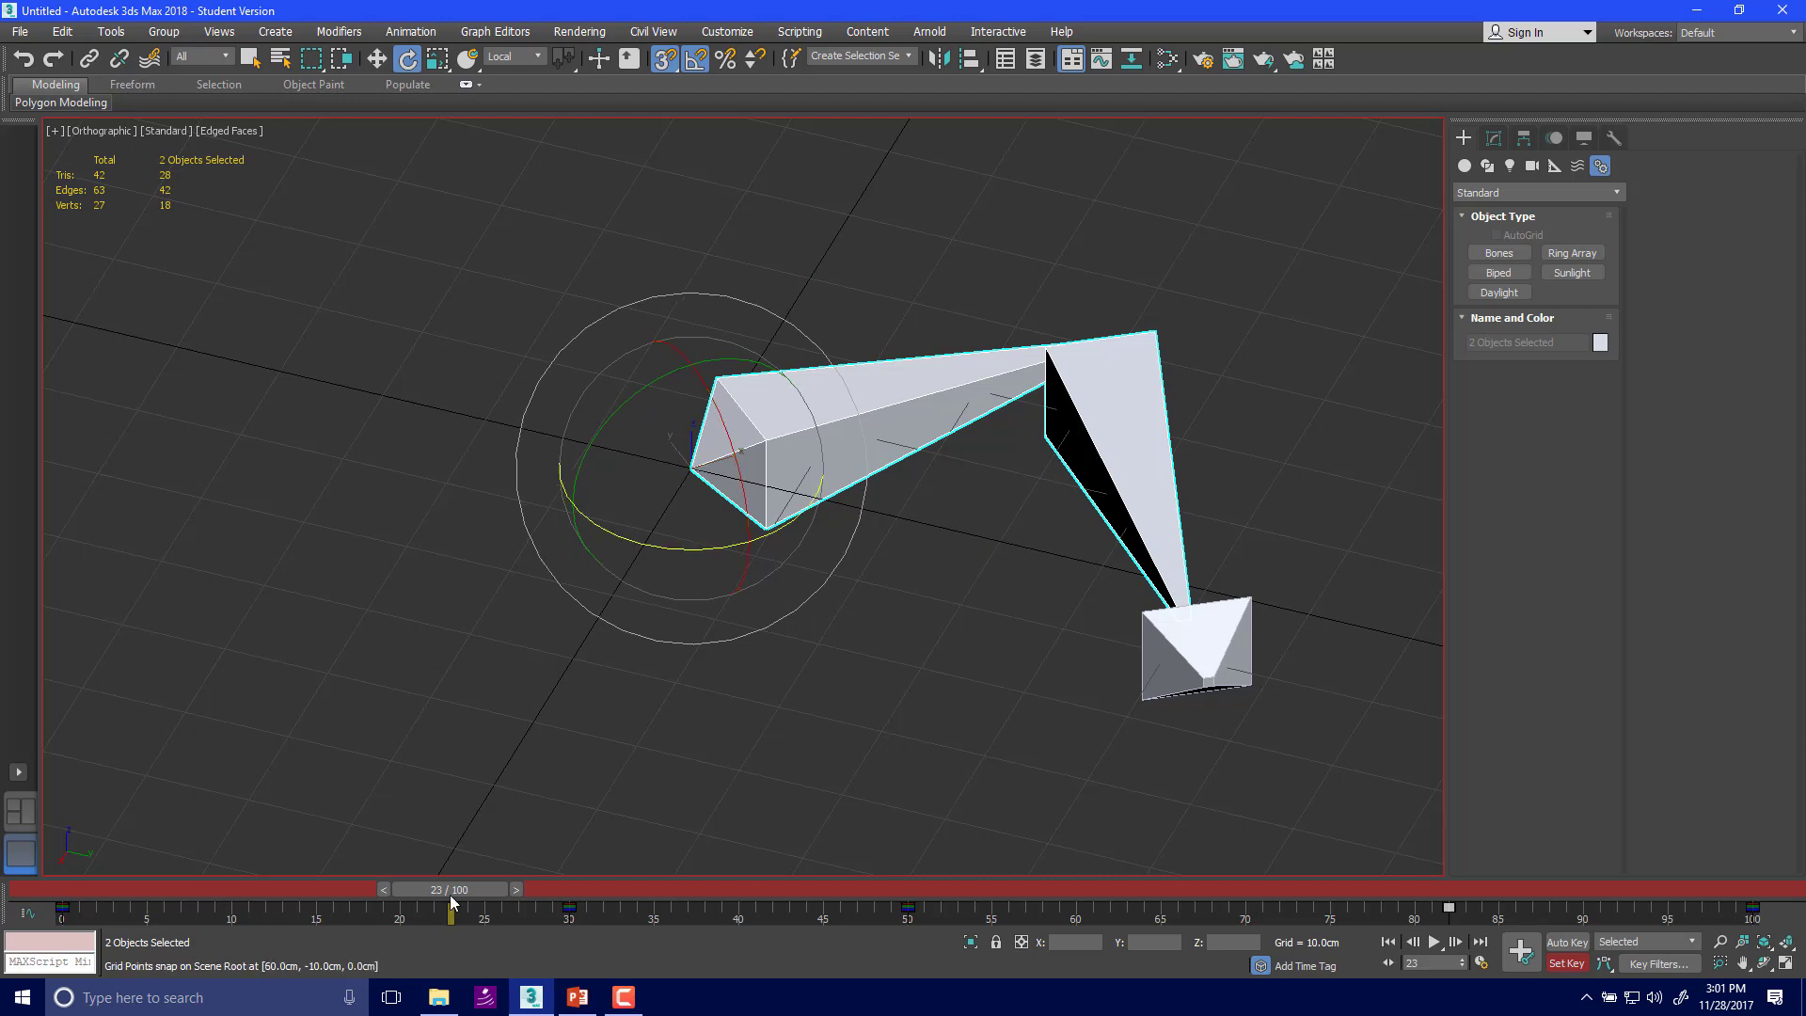
drag(454, 894, 1784, 866)
key(e)
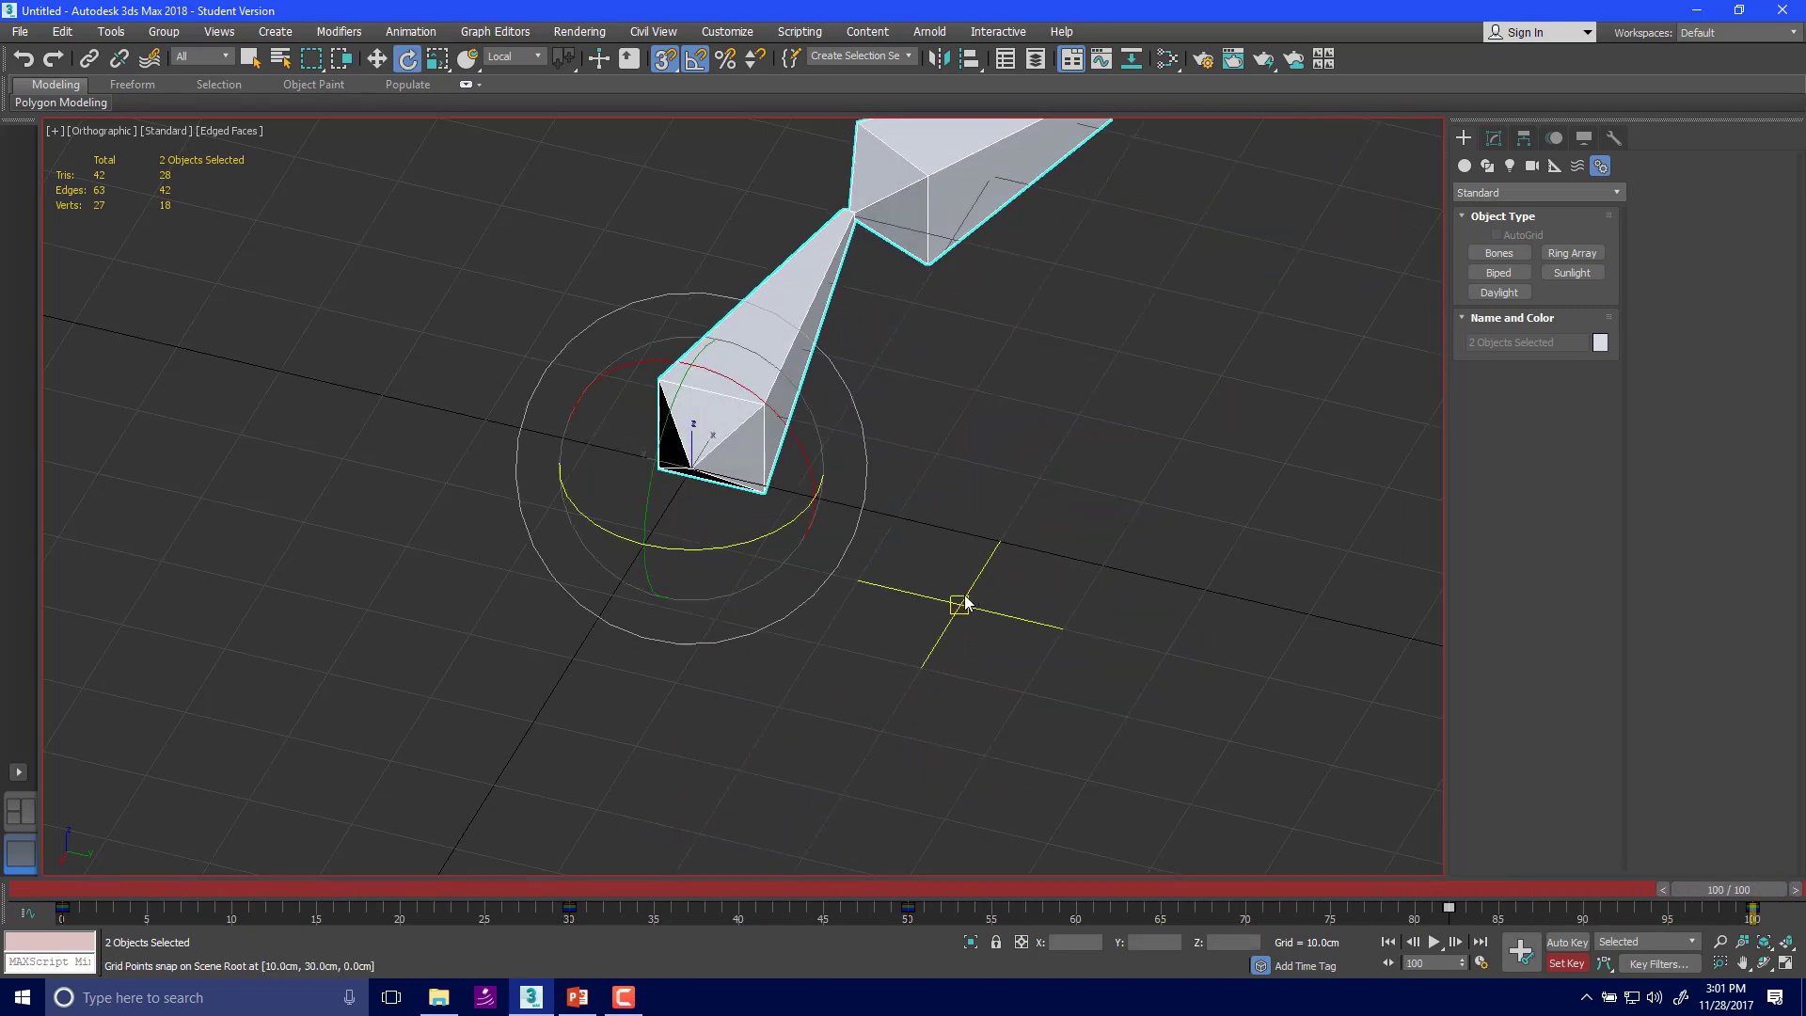
middle_drag(1002, 571, 847, 621)
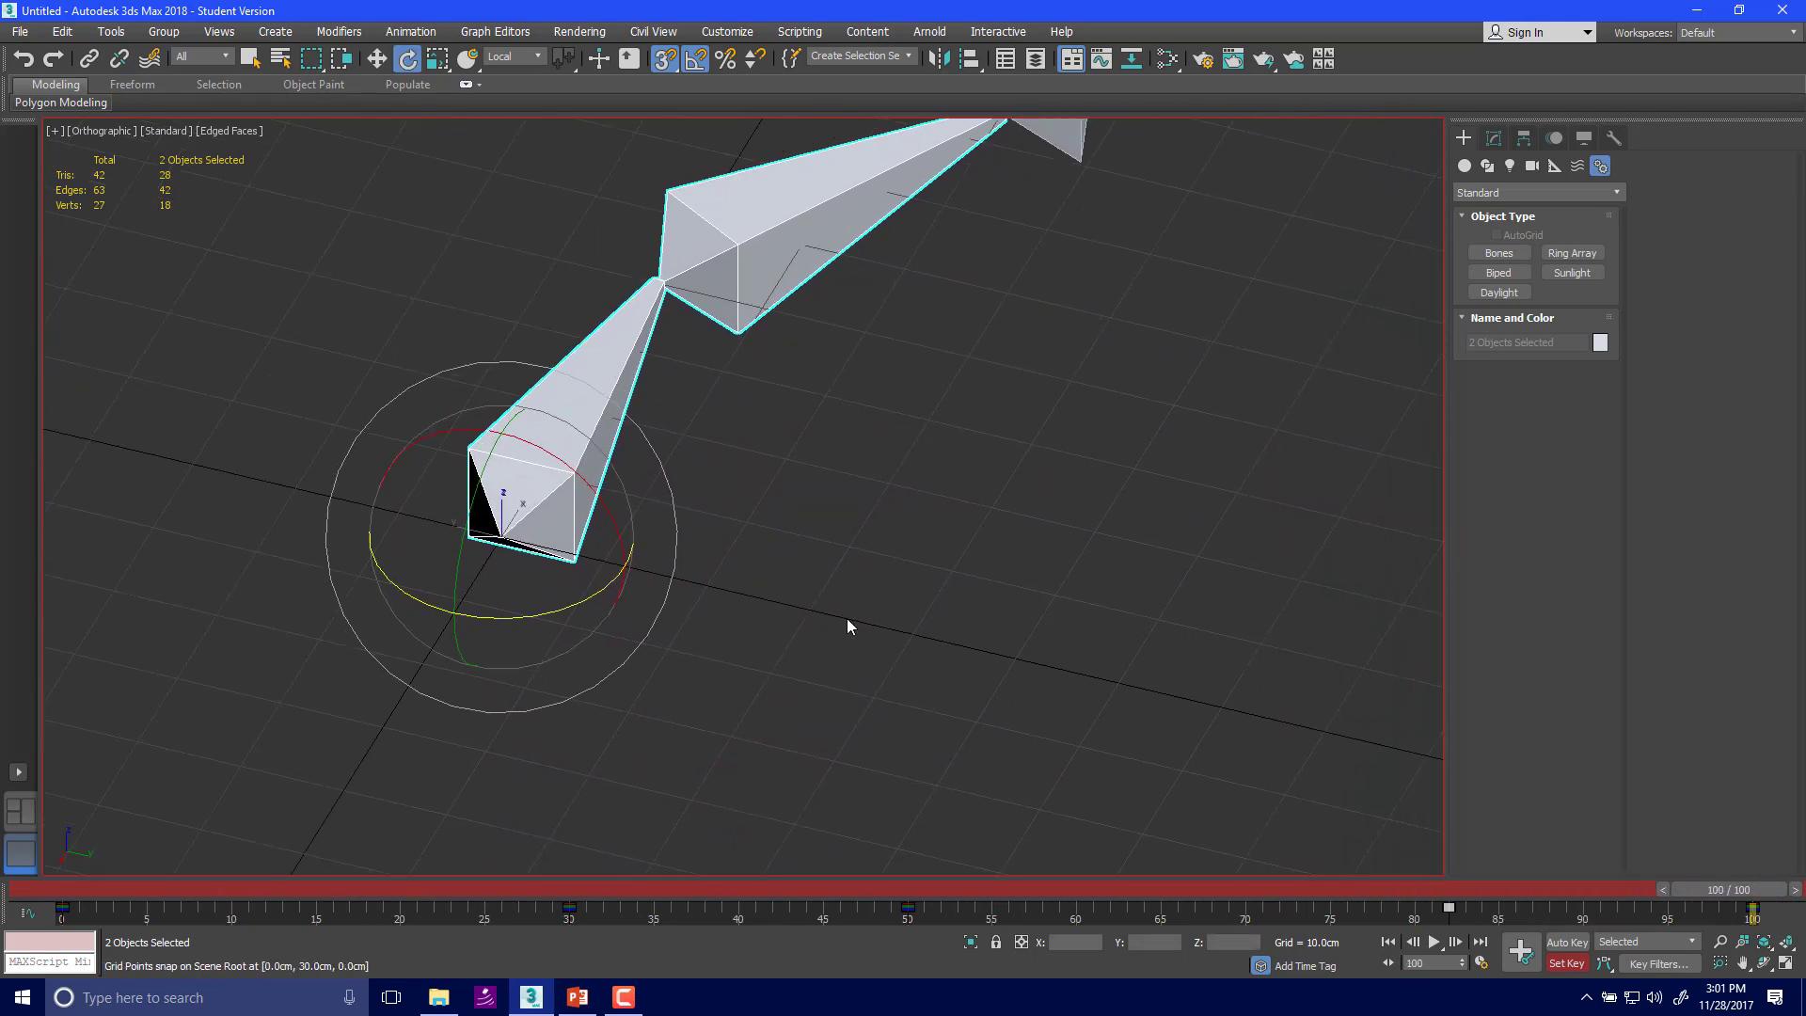
middle_drag(809, 556, 779, 583)
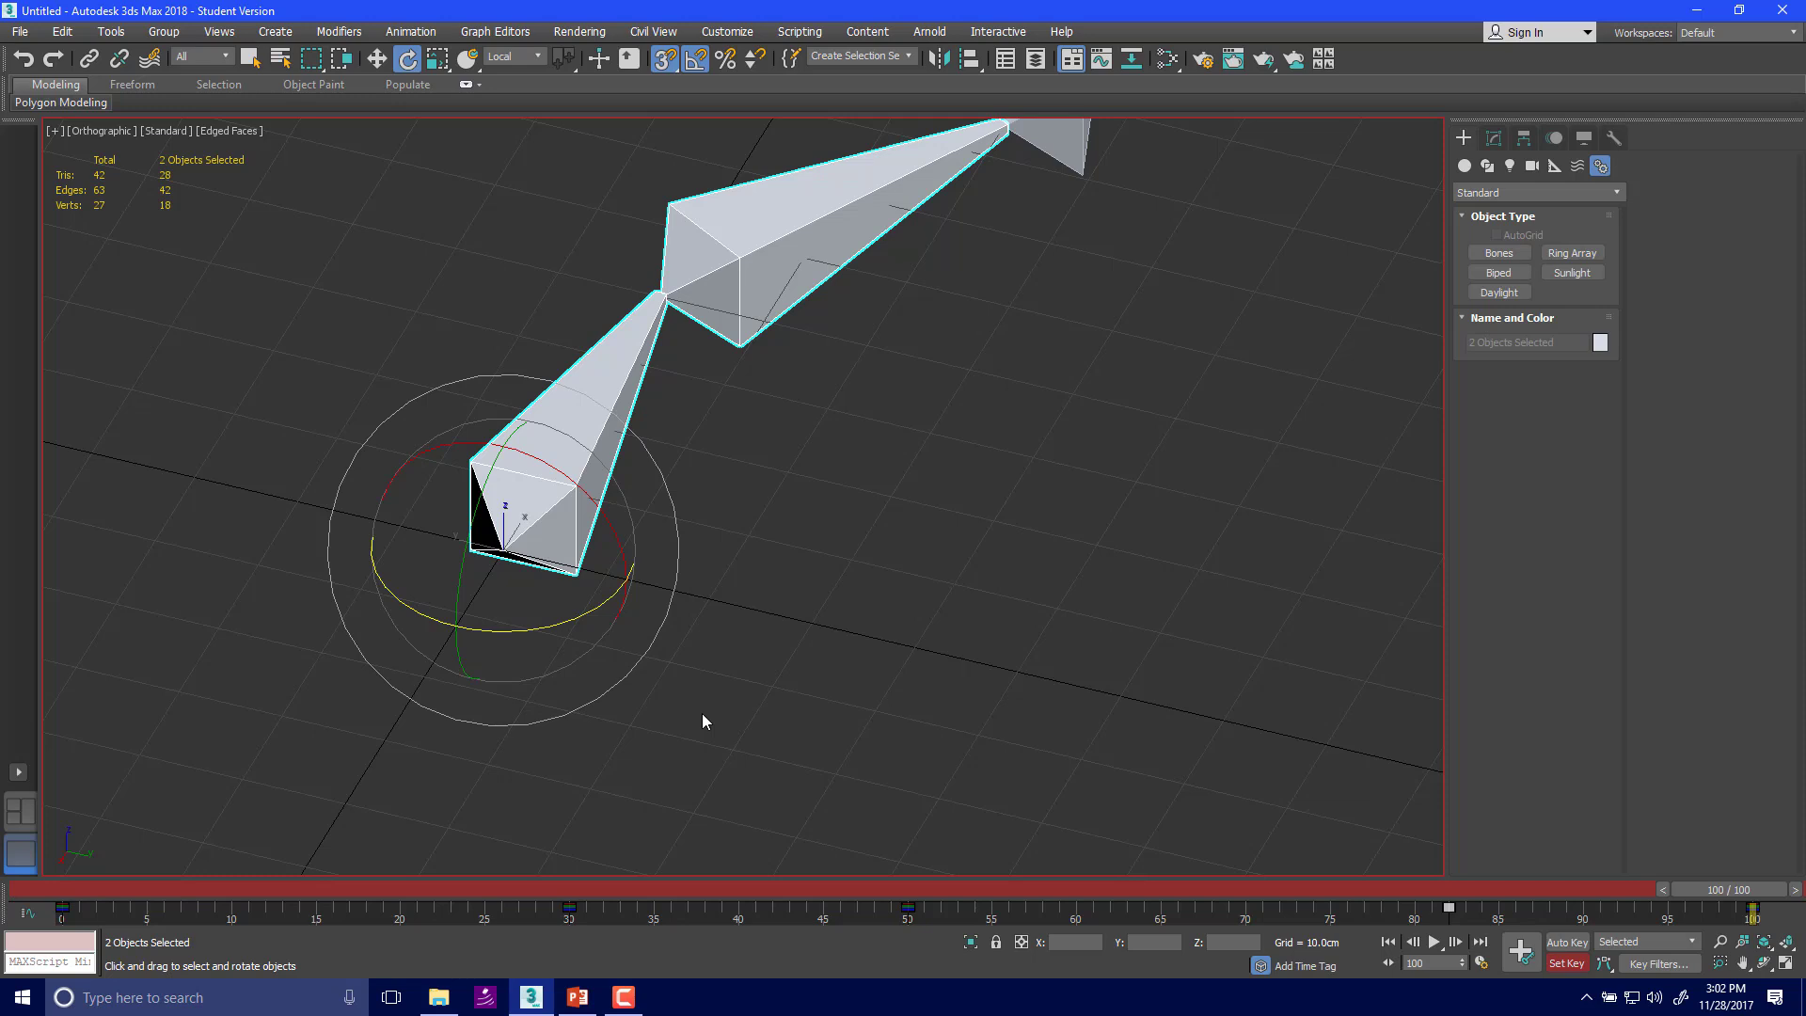
middle_drag(798, 609, 645, 624)
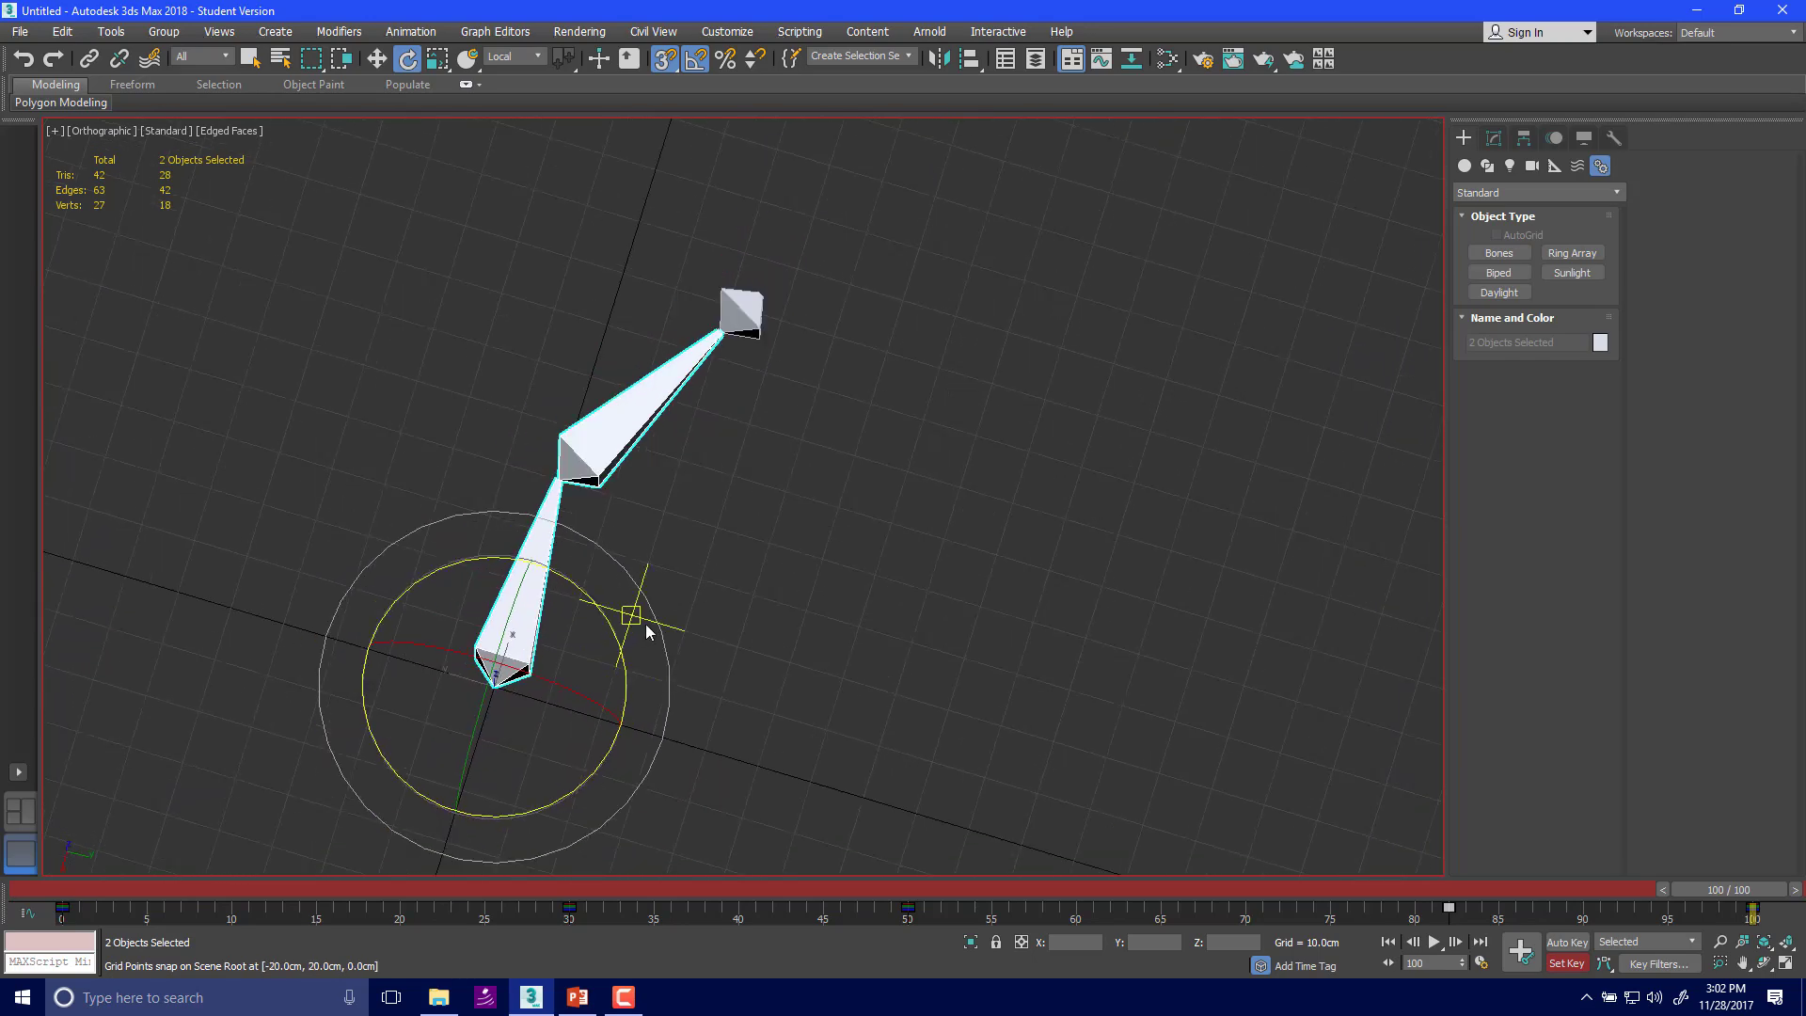
scroll(651, 612, down, 4)
scroll(456, 686, up, 2)
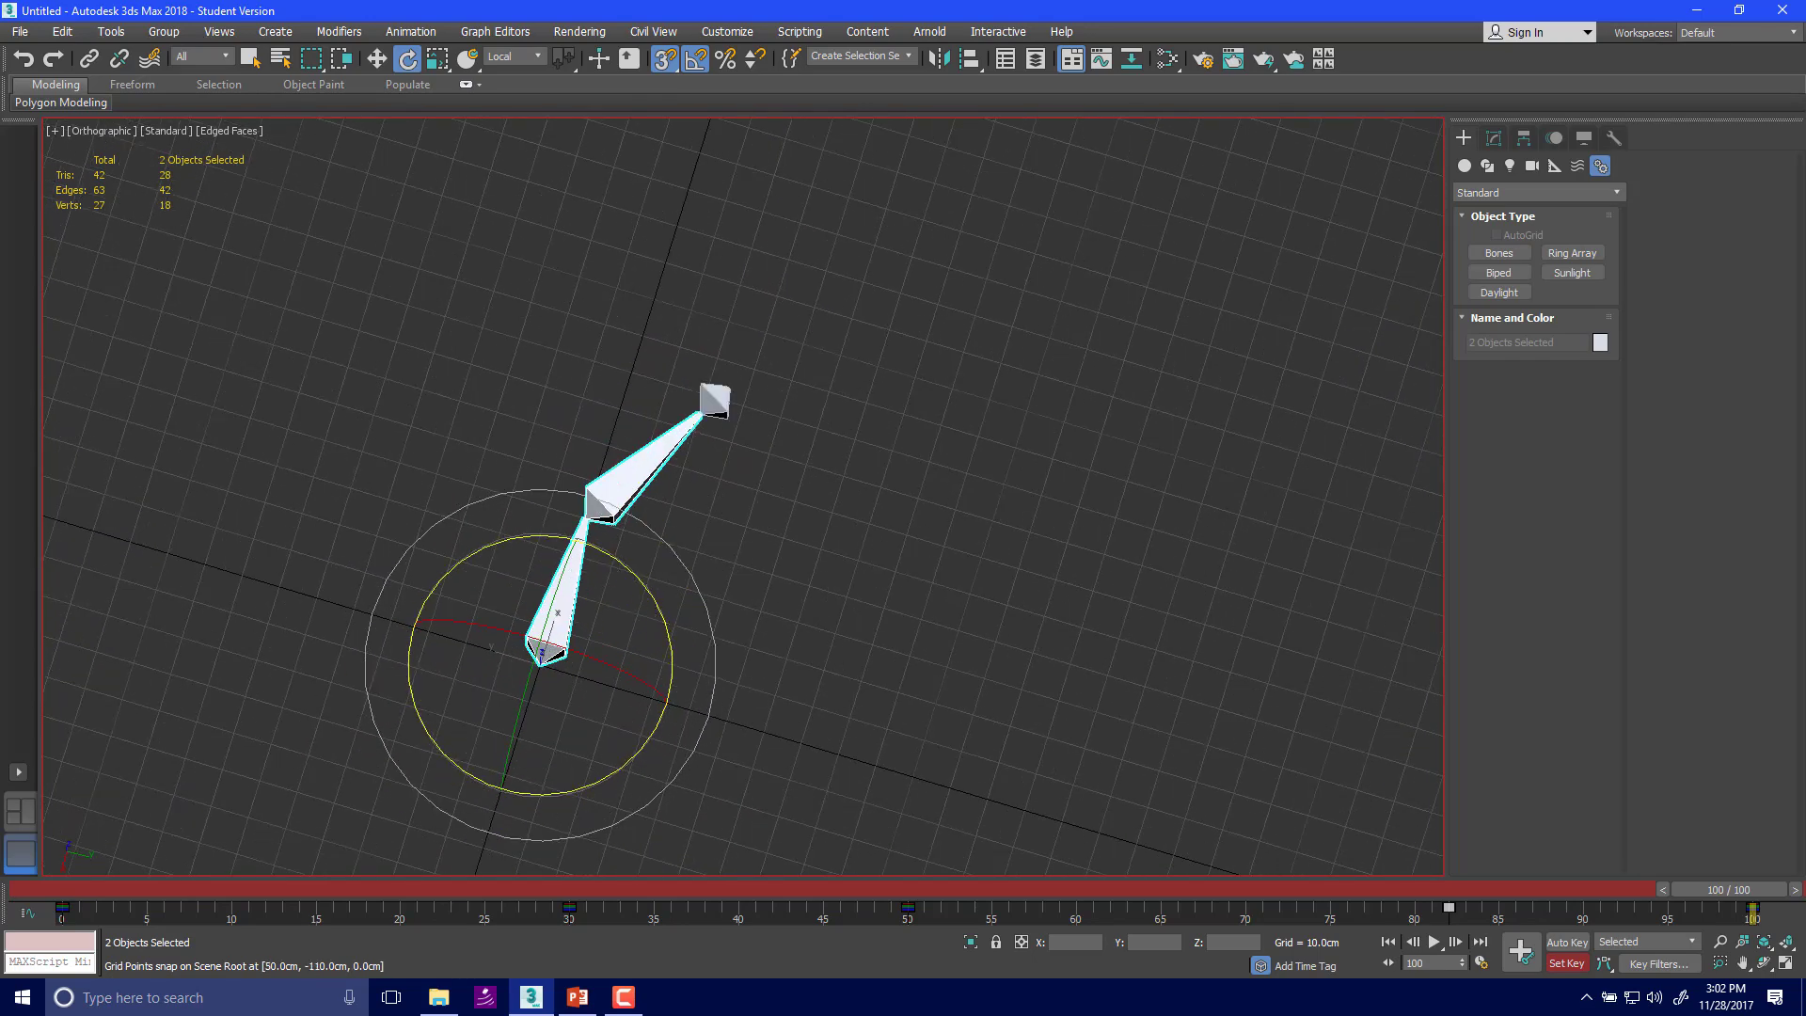